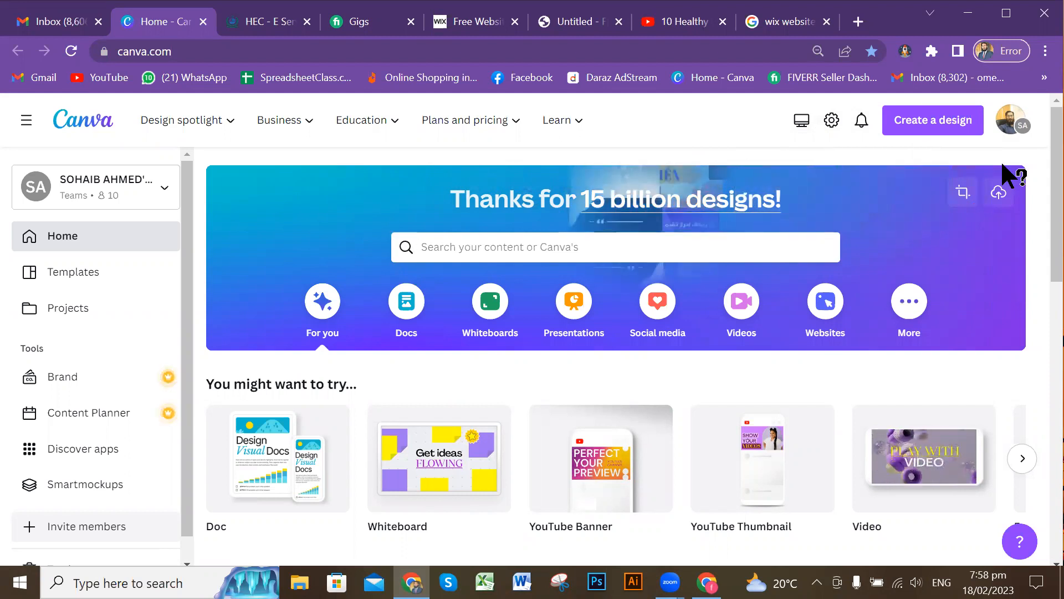
# Create a new blank Website design of 1366 × 768 px, finding the design type with the search term "web".
pyautogui.click(942, 126)
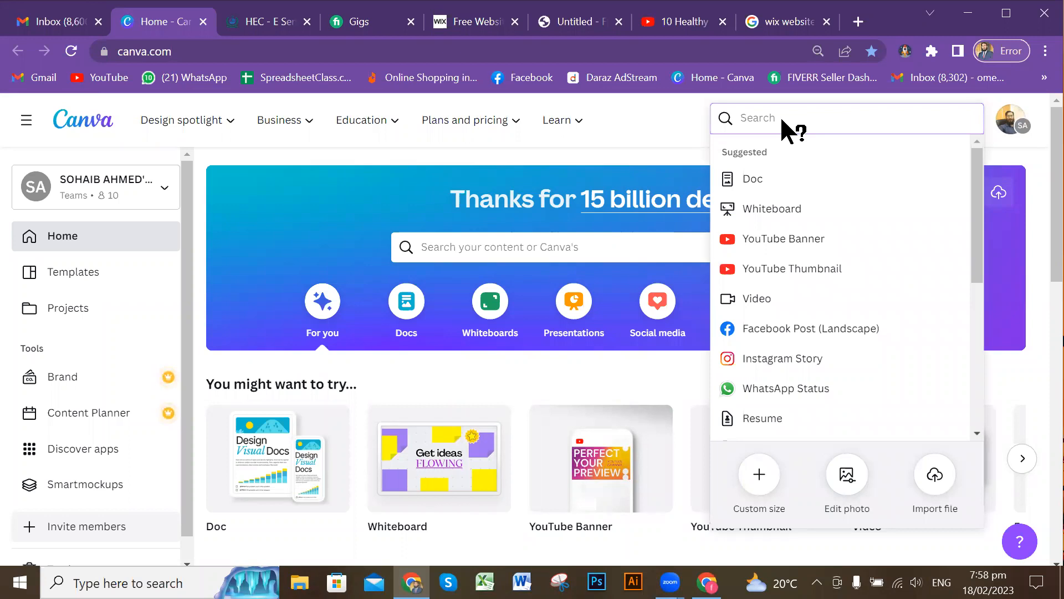
pyautogui.write('web')
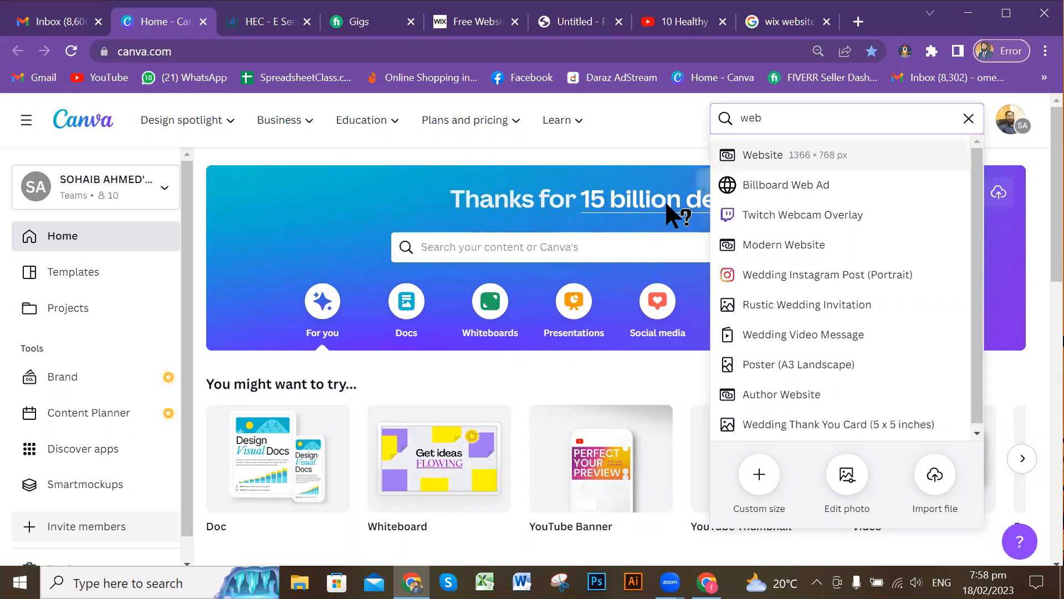
pyautogui.press('Return')
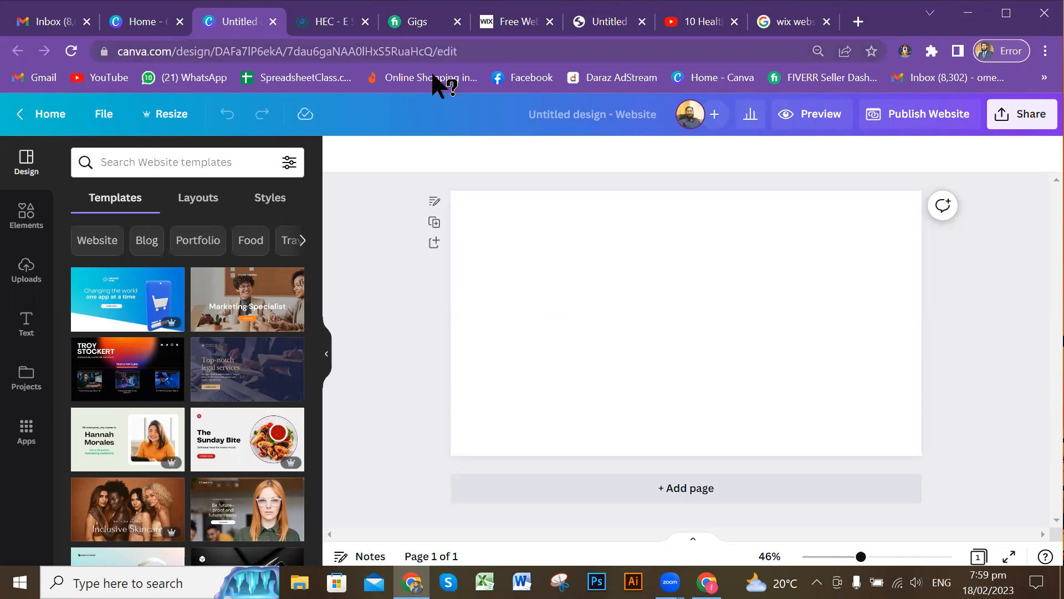
# Examine the Canva home page, its design type shortcuts and suggestions, and the Design spotlight and Plans and pricing overviews.
pyautogui.click(138, 19)
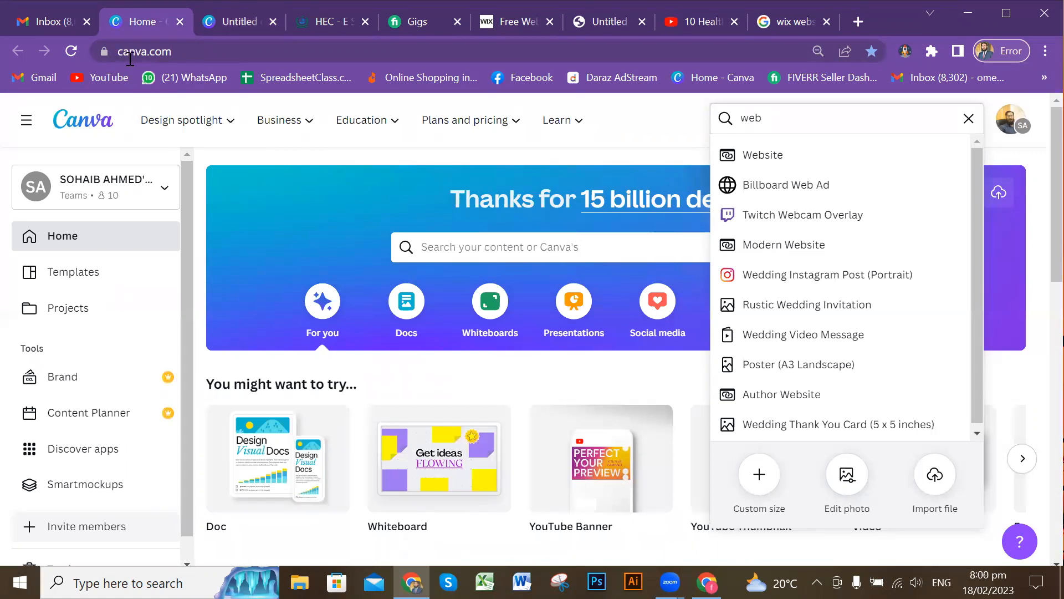
pyautogui.click(229, 25)
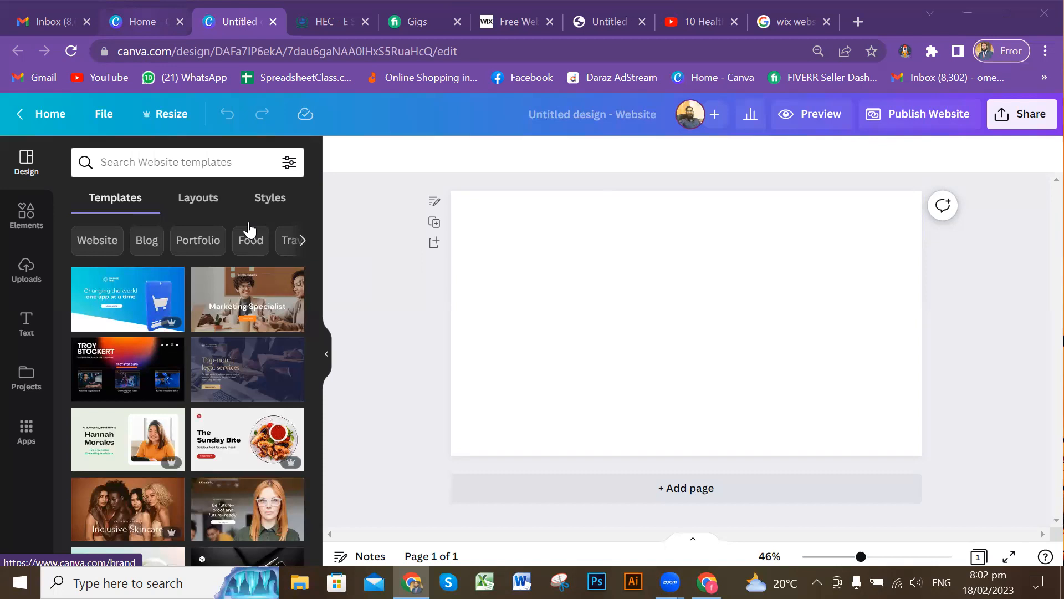
pyautogui.click(146, 22)
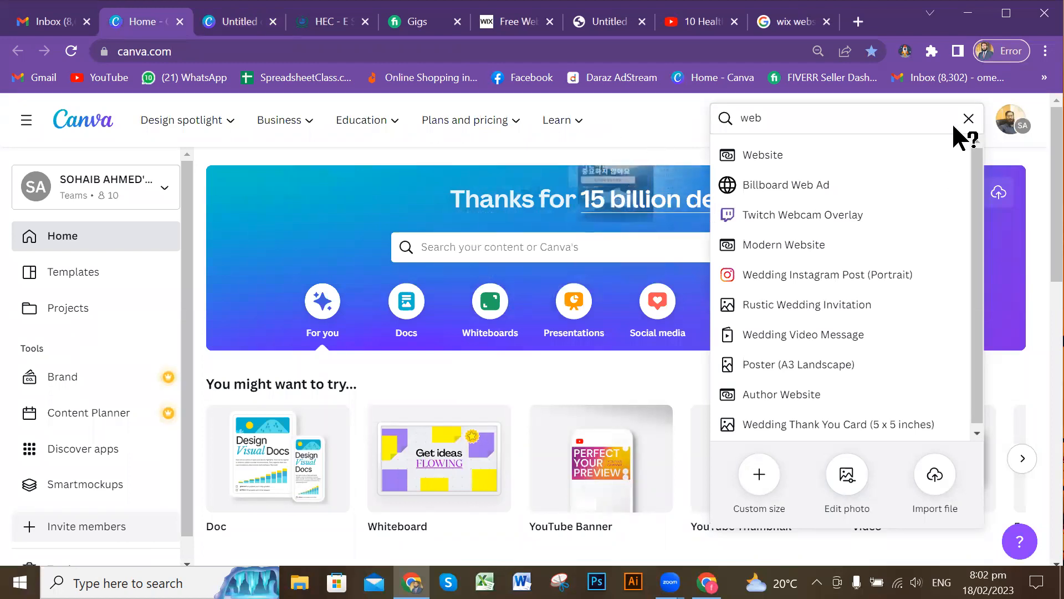
pyautogui.click(620, 133)
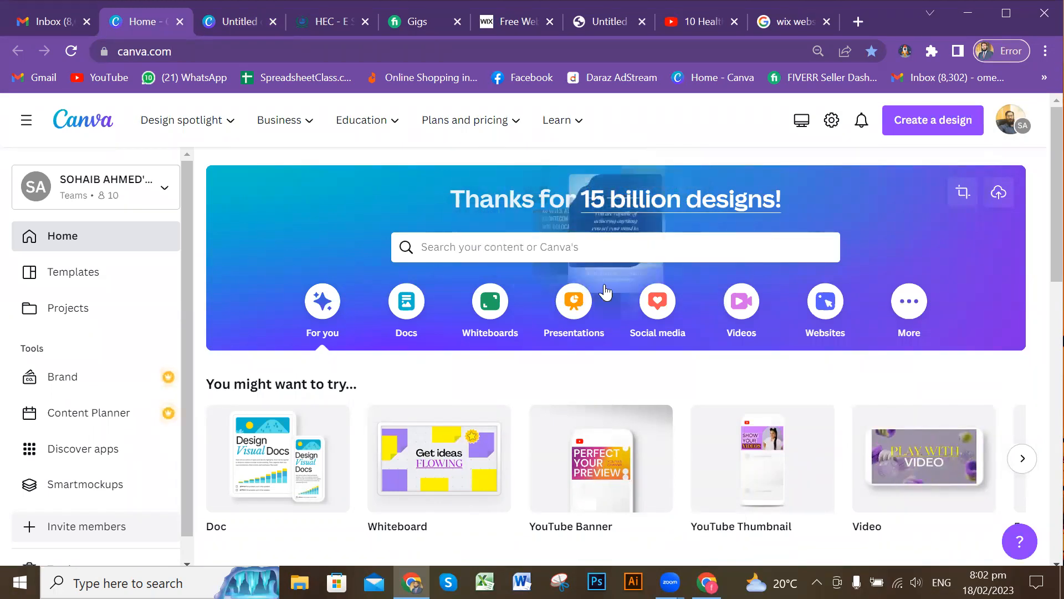
pyautogui.scroll(-3, 610, 290)
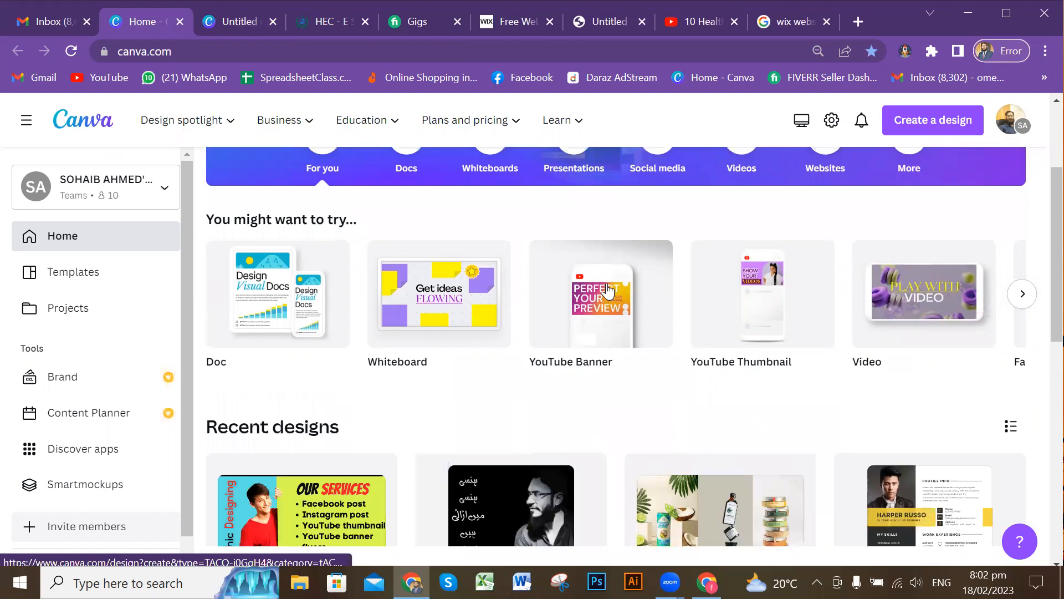
pyautogui.scroll(-1, 260, 153)
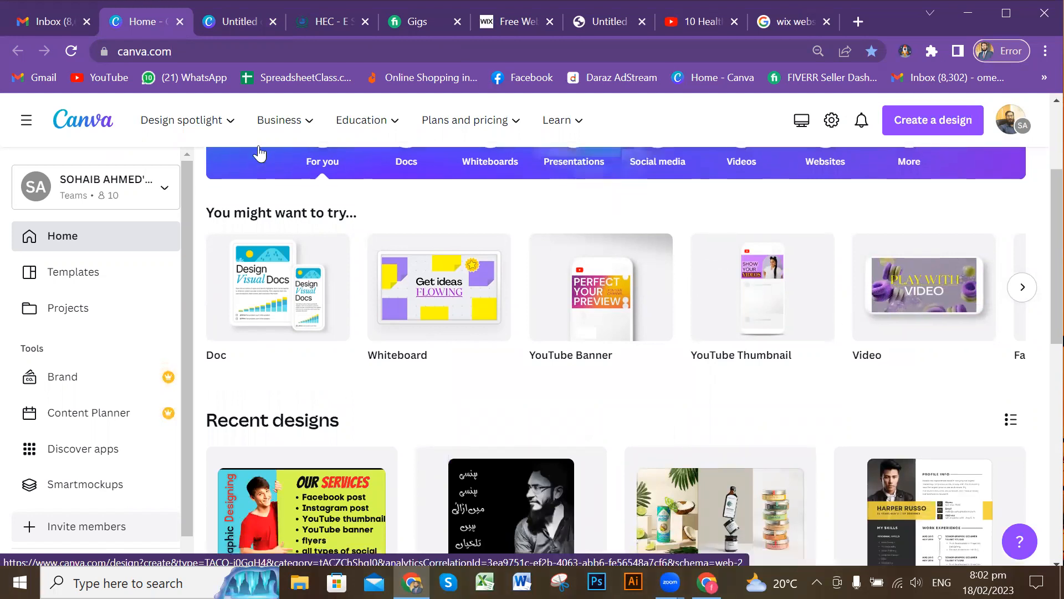
pyautogui.scroll(-6, 827, 274)
pyautogui.scroll(8, 343, 156)
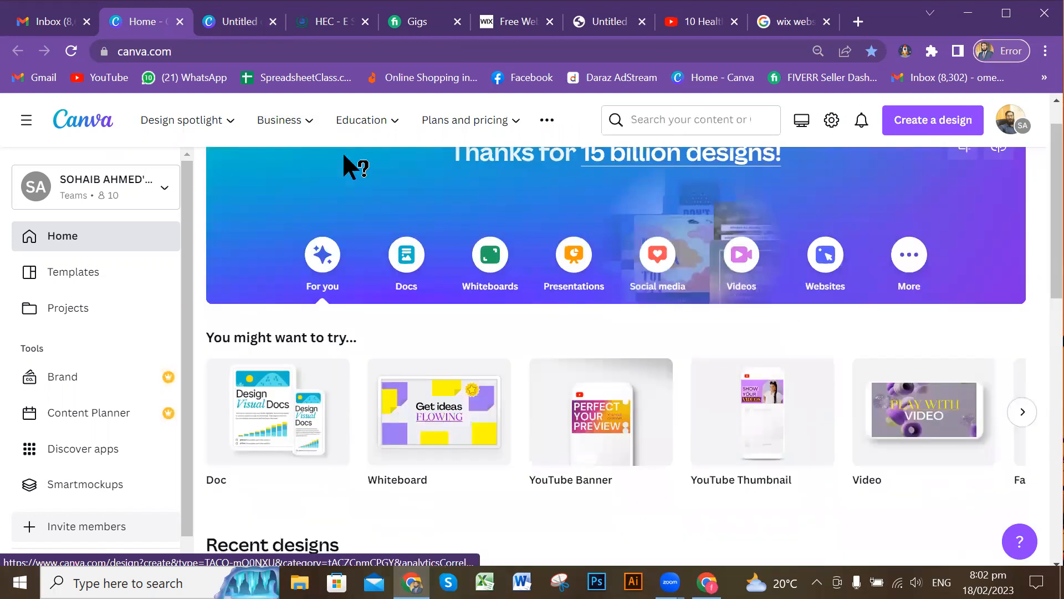
pyautogui.click(194, 133)
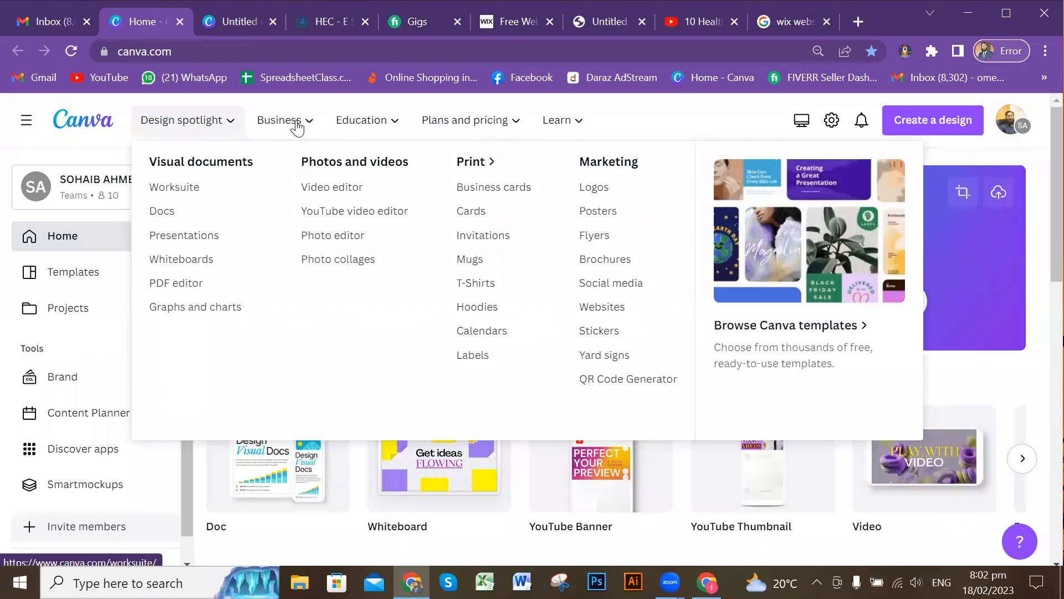
pyautogui.moveTo(464, 121)
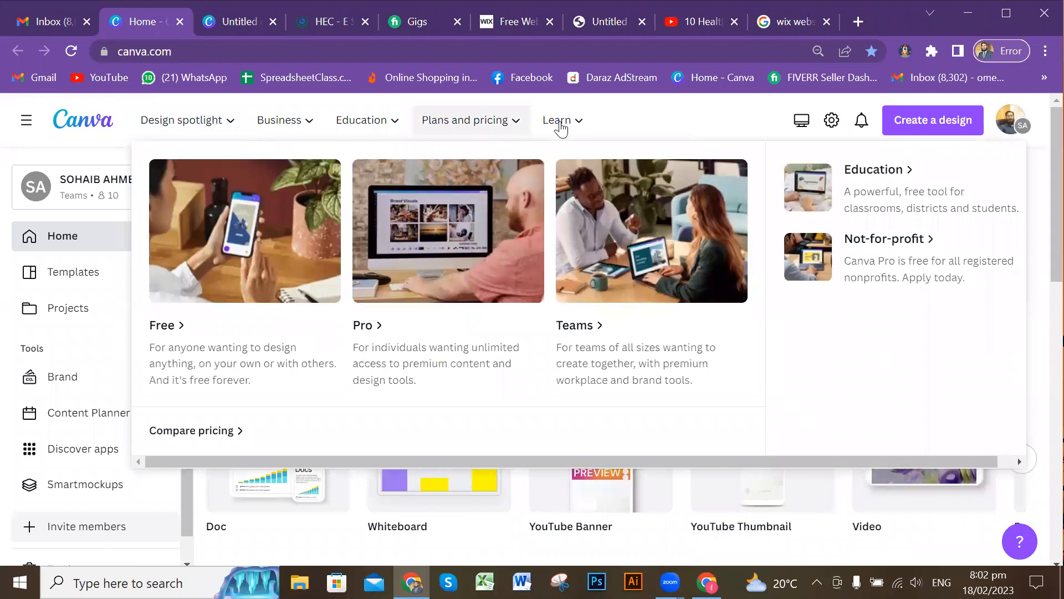
pyautogui.moveTo(563, 126)
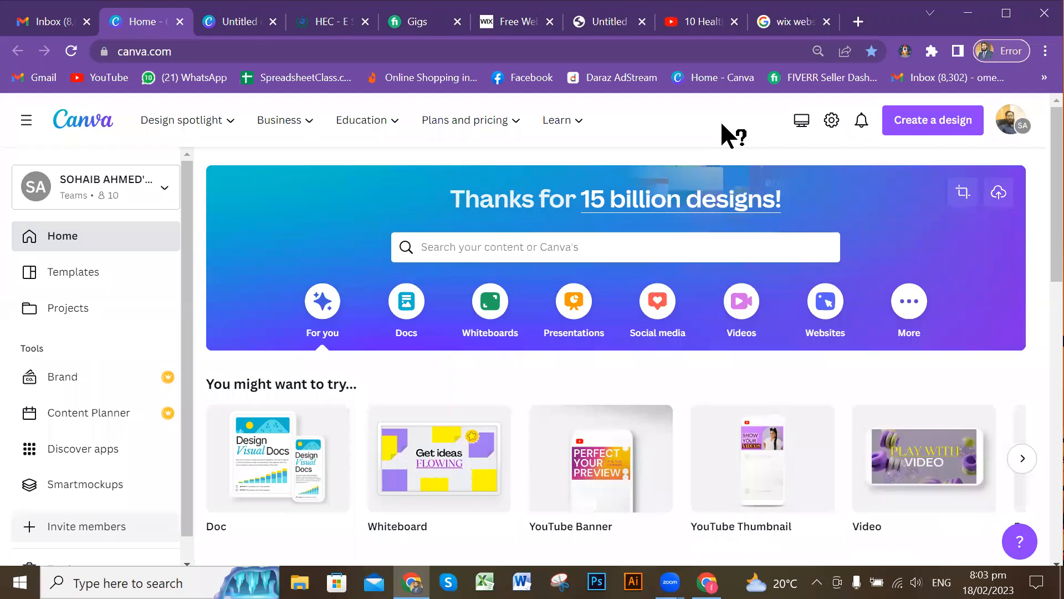
# Return to the blank website design and look over the first website templates on offer.
pyautogui.click(232, 25)
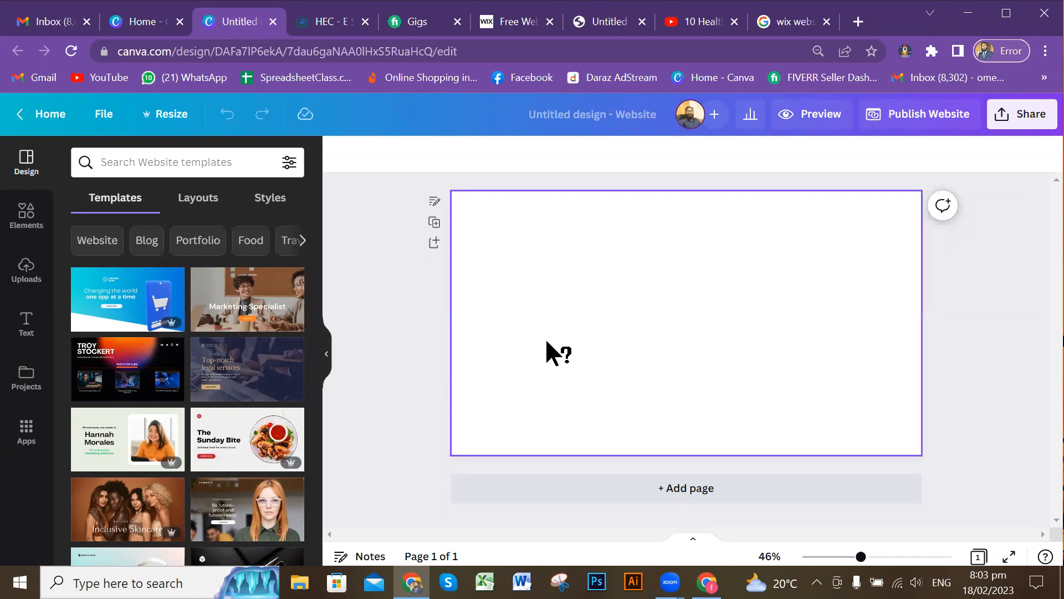
pyautogui.scroll(-3, 194, 362)
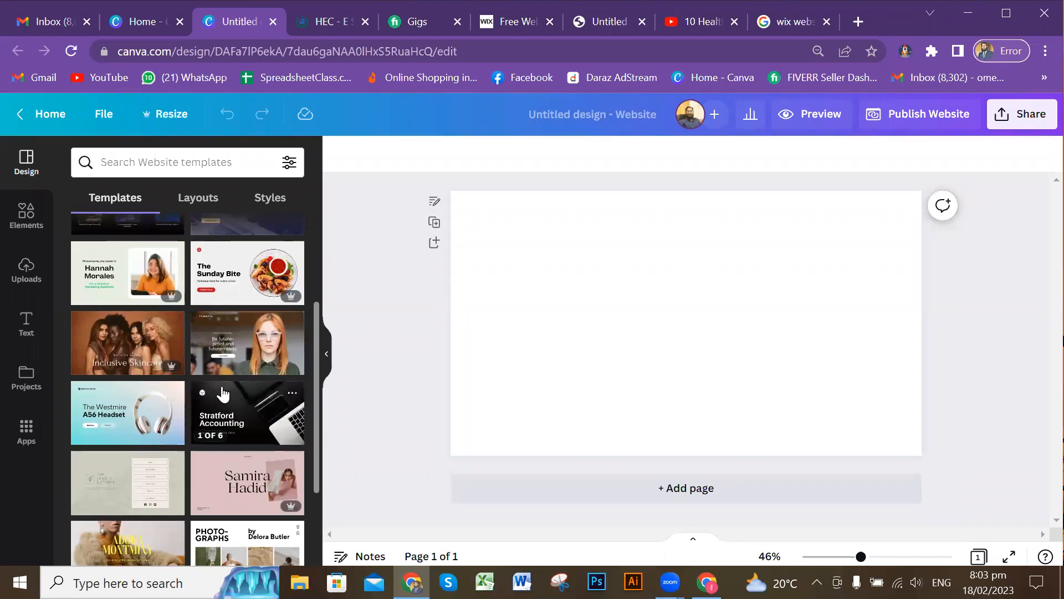
pyautogui.scroll(-2, 216, 393)
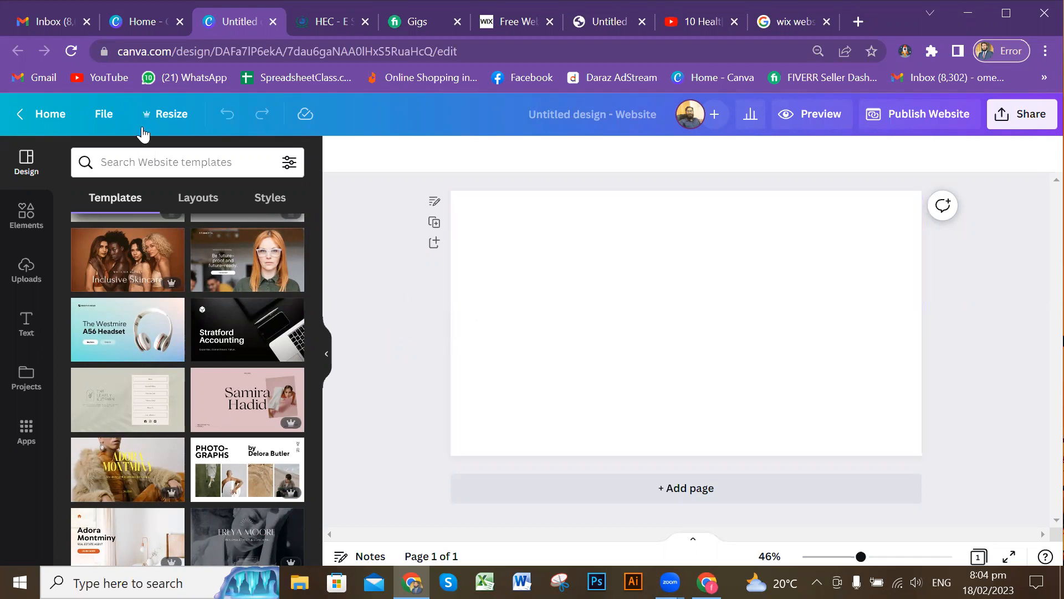
# Try to place The Westmire A56 Headset template on the blank website page.
pyautogui.click(149, 21)
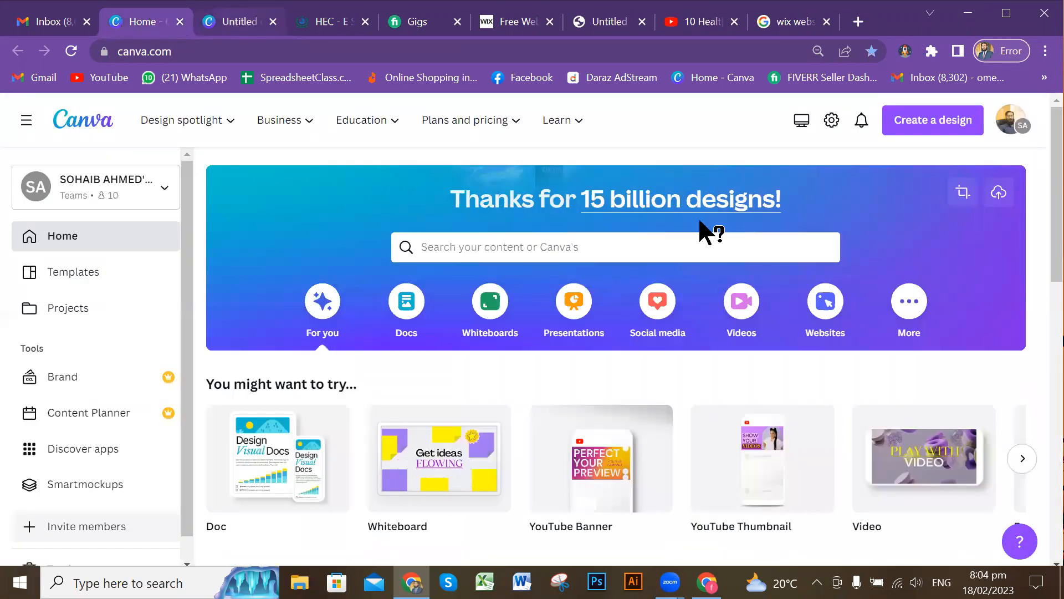
pyautogui.hotkey('ctrl', 'Tab')
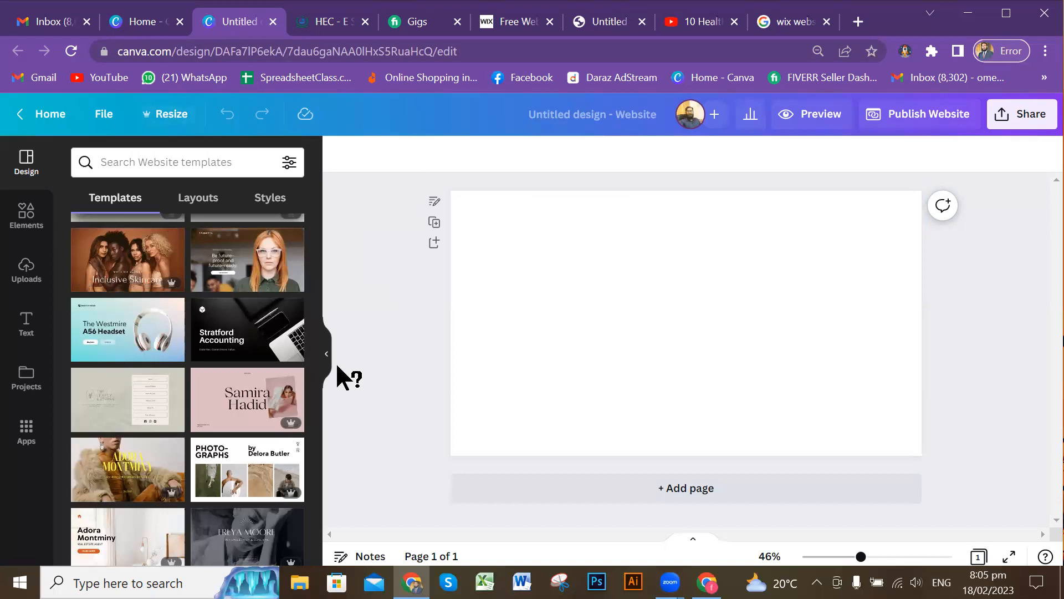
pyautogui.moveTo(122, 357); pyautogui.dragTo(609, 332)
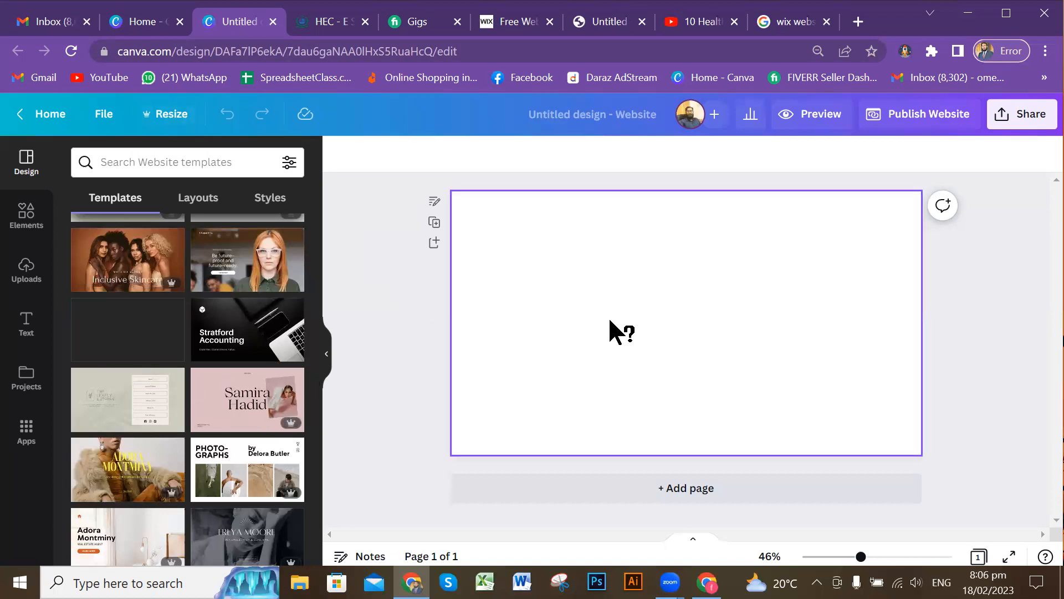
pyautogui.moveTo(606, 313); pyautogui.dragTo(478, 390)
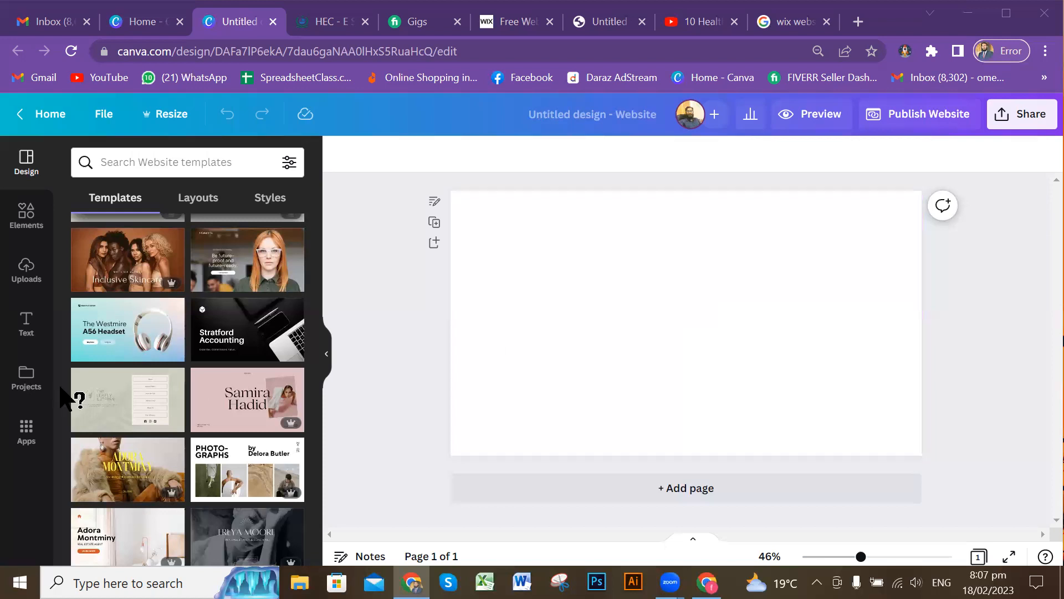
# Browse the list of website templates to compare the available layouts and themes.
pyautogui.scroll(-3, 270, 340)
pyautogui.scroll(-5, 233, 355)
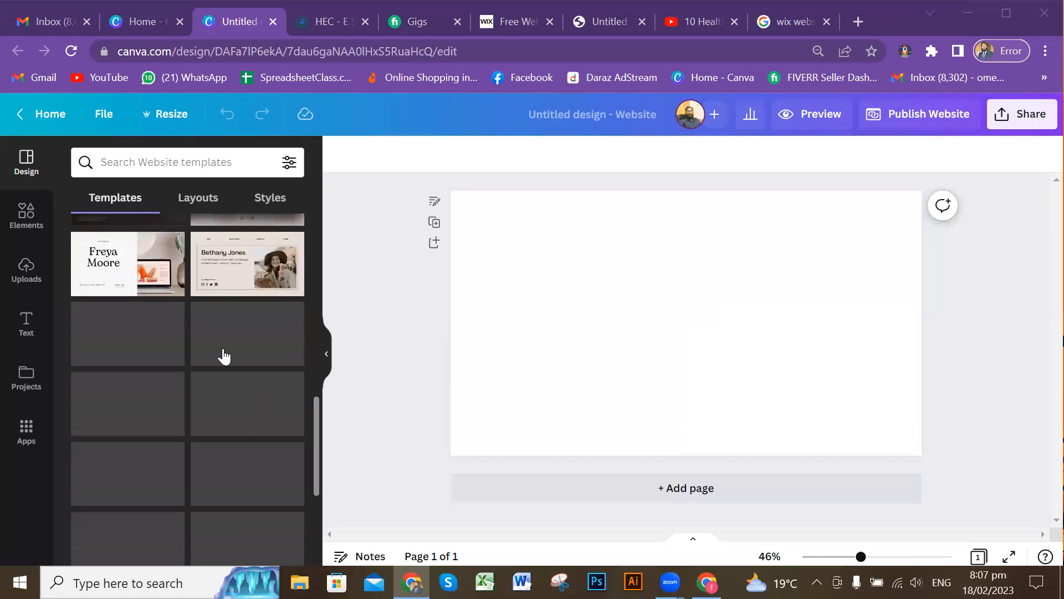
pyautogui.scroll(6, 206, 369)
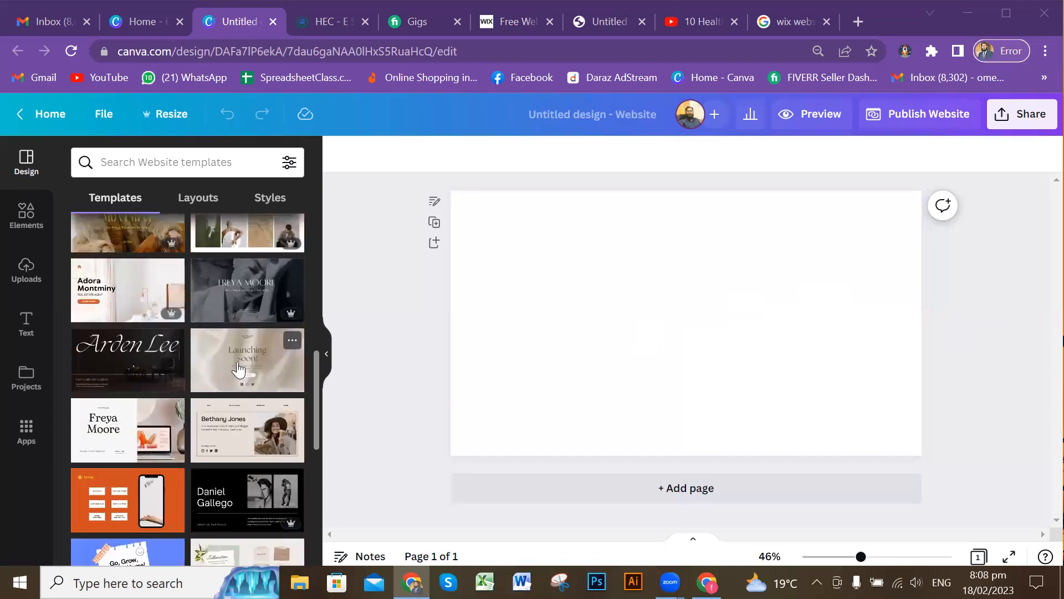
pyautogui.scroll(2, 238, 369)
pyautogui.scroll(-4, 238, 369)
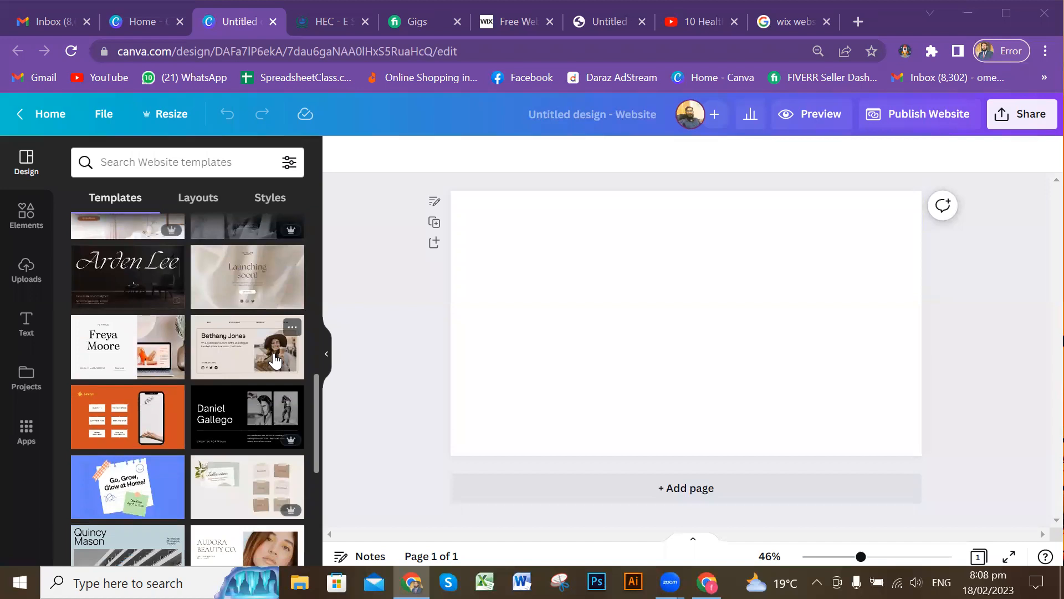
pyautogui.scroll(6, 282, 358)
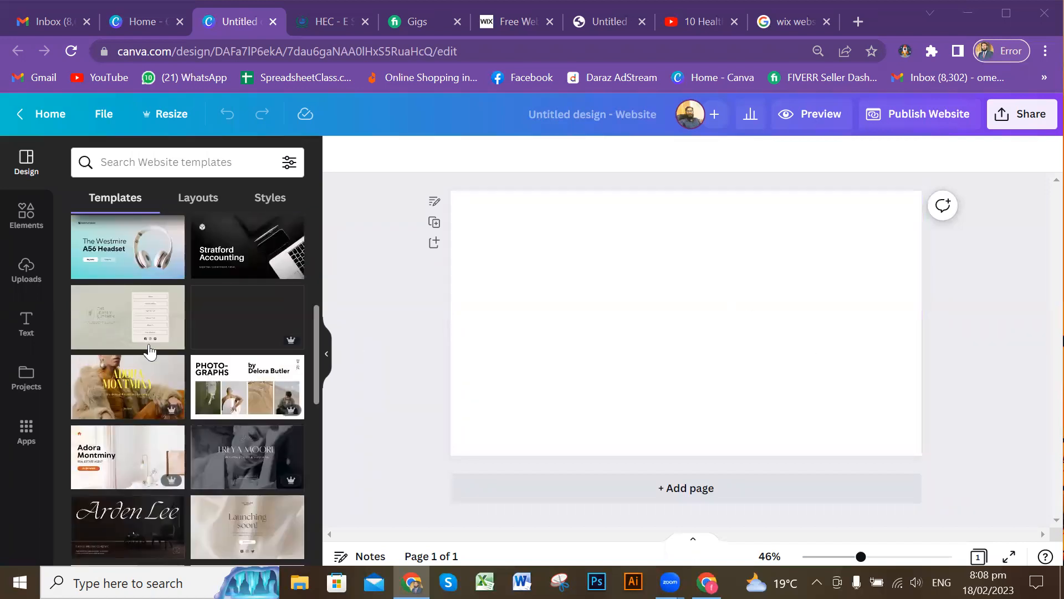
pyautogui.scroll(5, 167, 352)
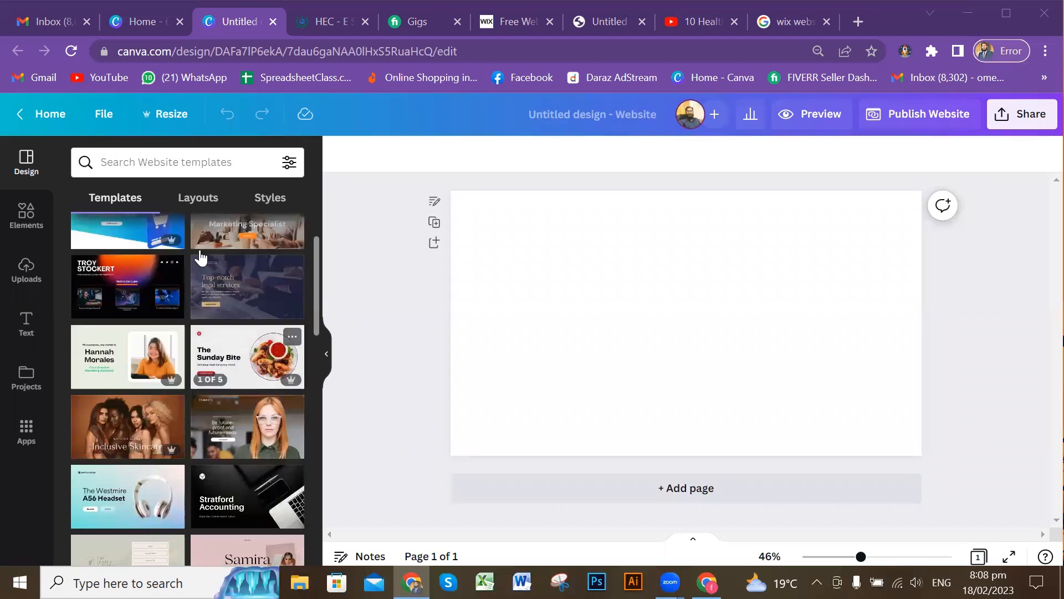
pyautogui.scroll(2, 238, 318)
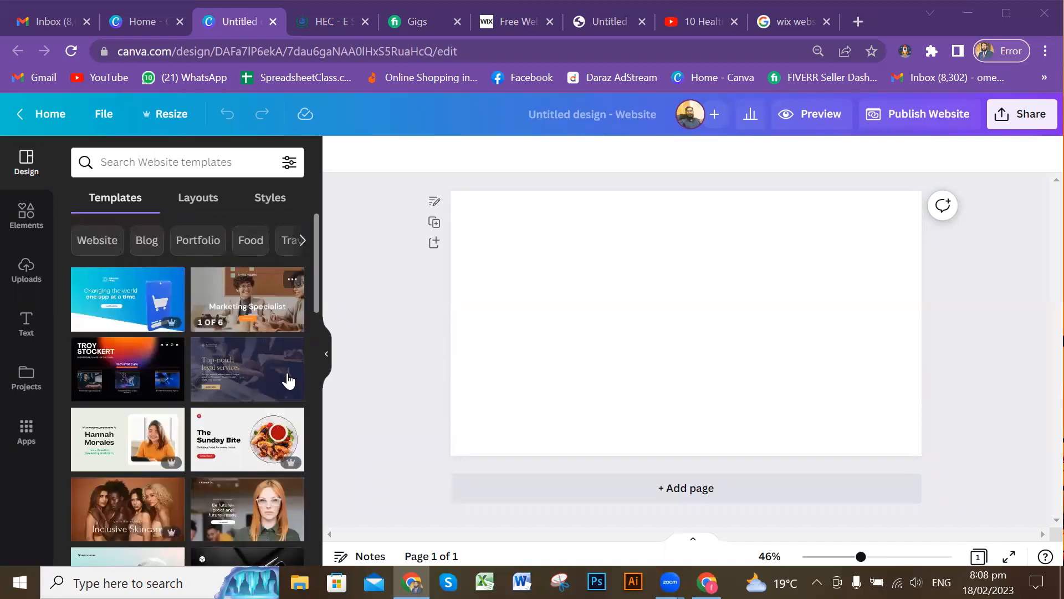
# Apply all 6 pages of the Black and White Photographic Accounting Service Website template to the design.
pyautogui.scroll(-3, 240, 401)
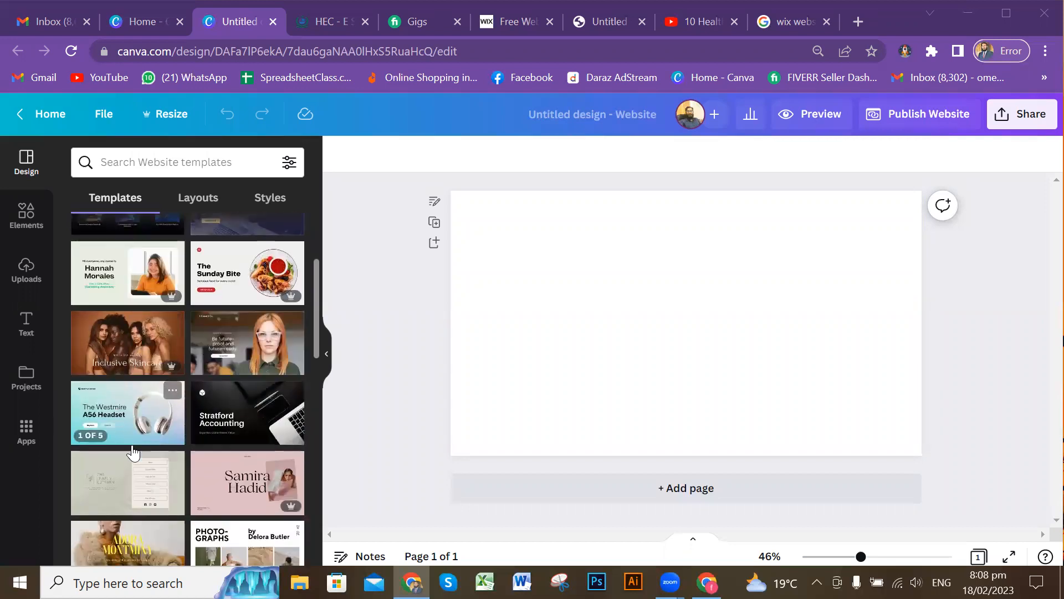
pyautogui.scroll(-2, 243, 412)
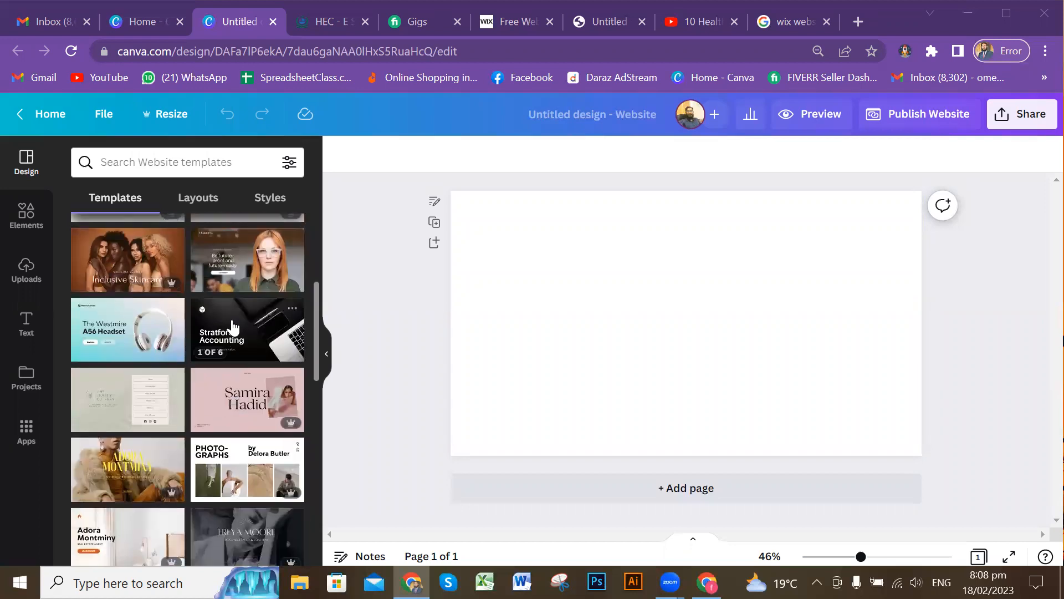
pyautogui.click(276, 343)
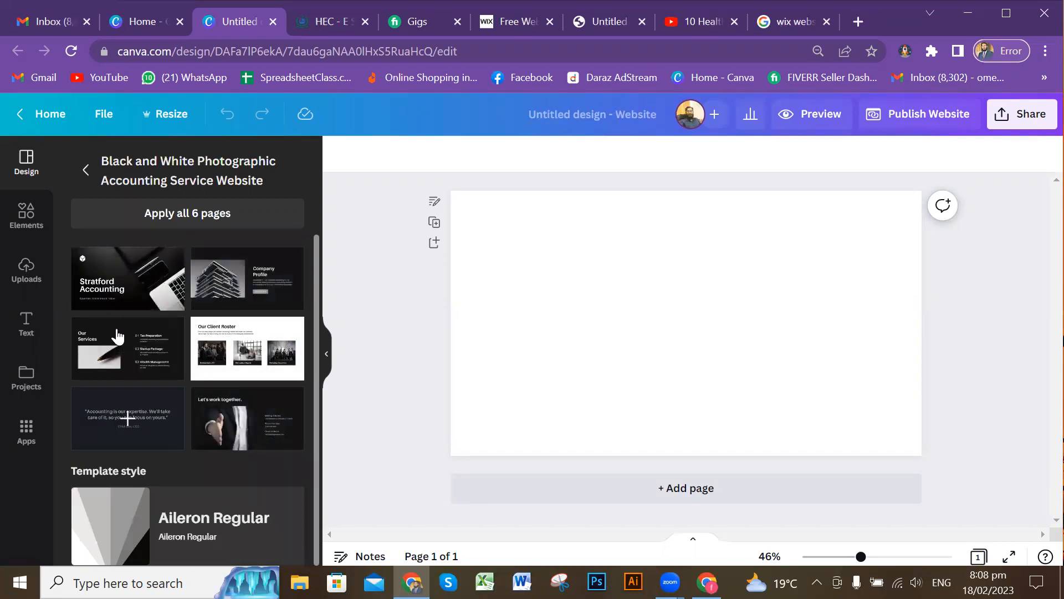
pyautogui.click(211, 215)
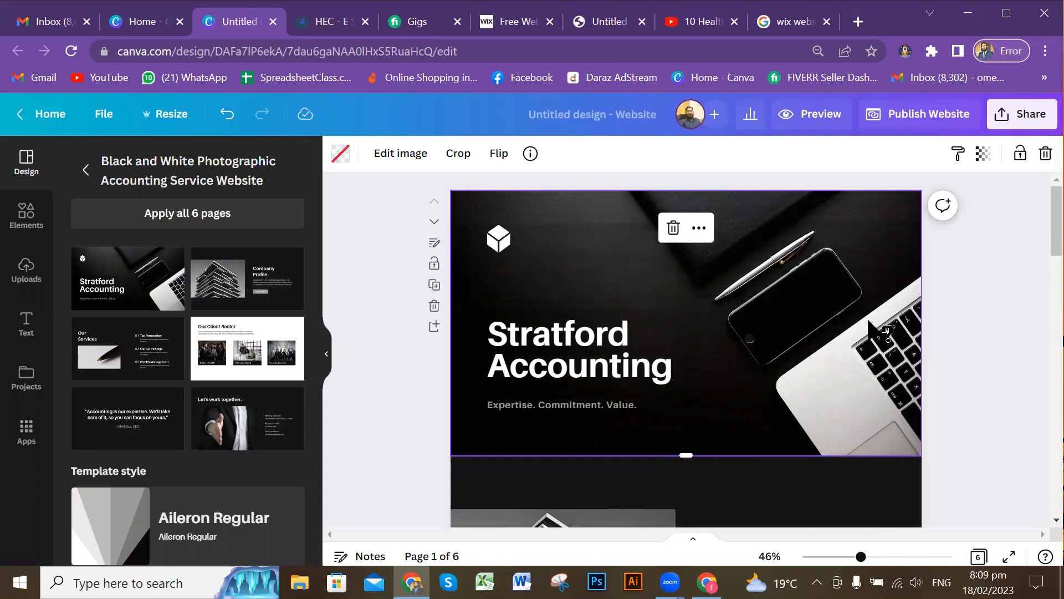
# Review all six pages of the applied accounting website, from the title page to the contact page and back.
pyautogui.scroll(-3, 826, 340)
pyautogui.scroll(-15, 826, 340)
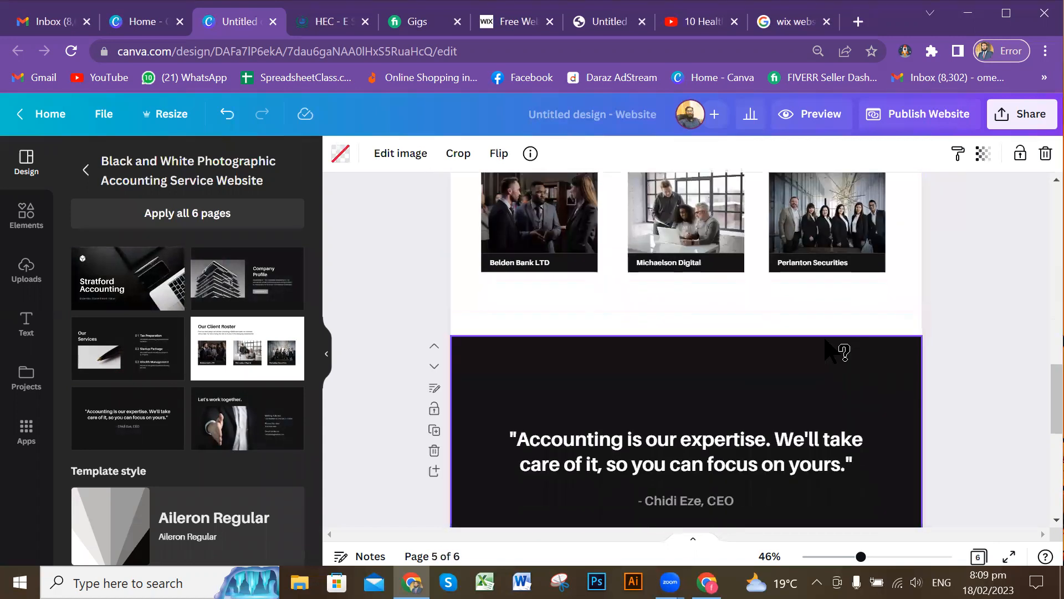
pyautogui.scroll(-9, 832, 349)
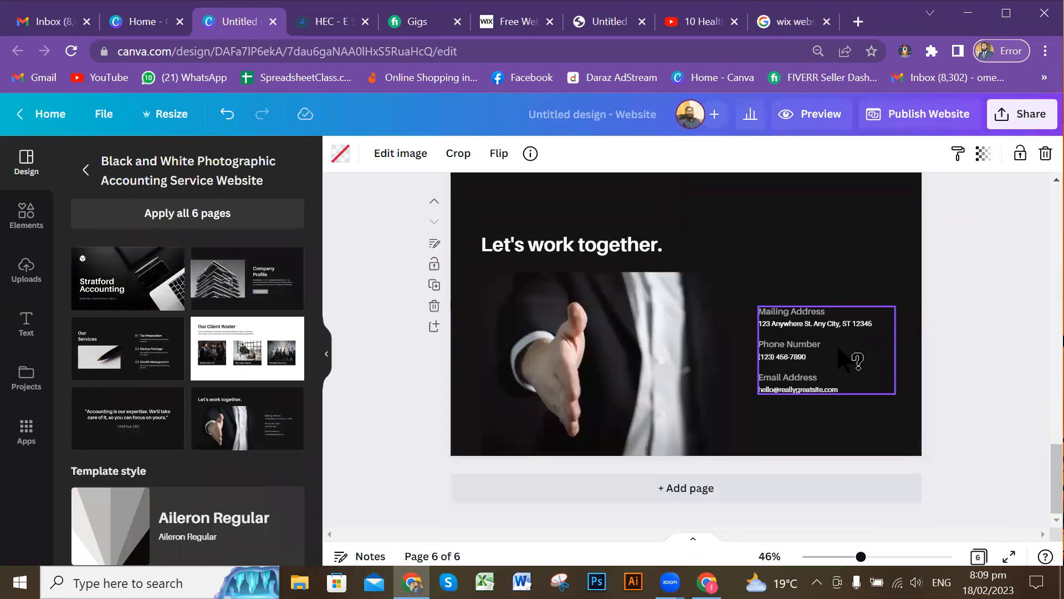
pyautogui.scroll(12, 859, 361)
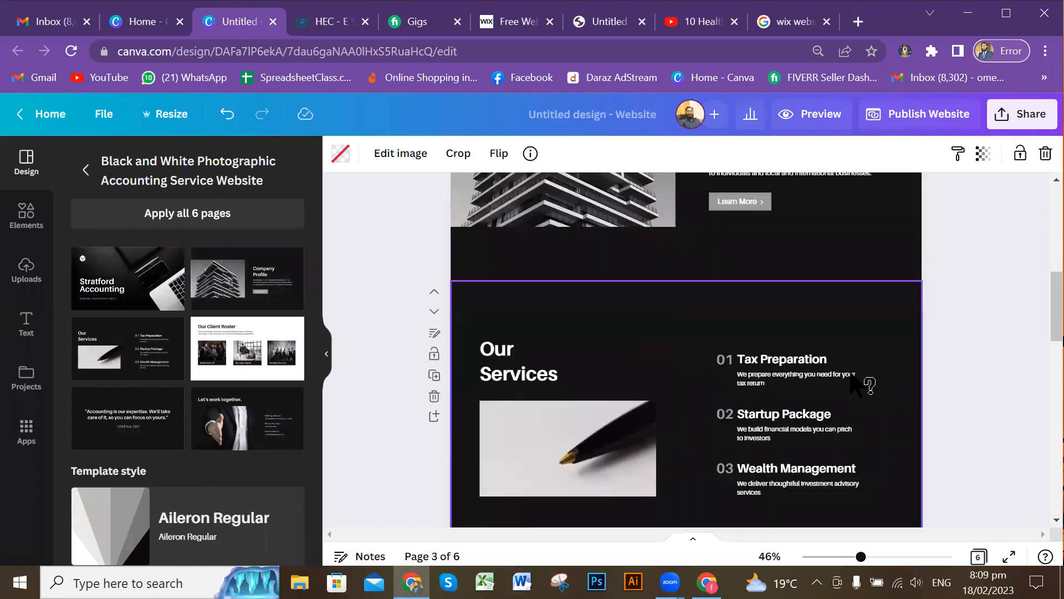
pyautogui.scroll(8, 859, 384)
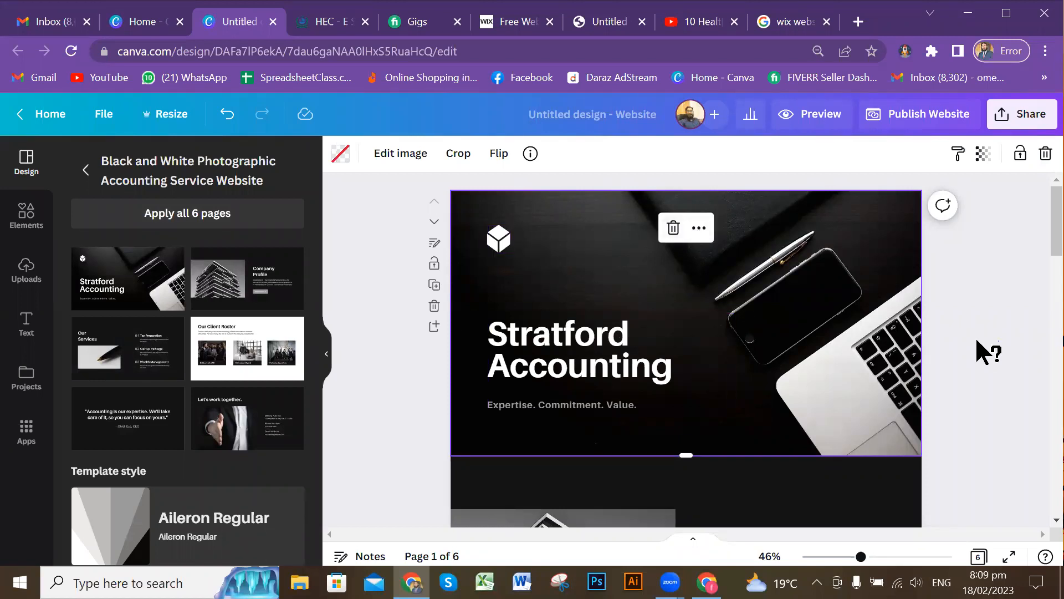
pyautogui.click(965, 296)
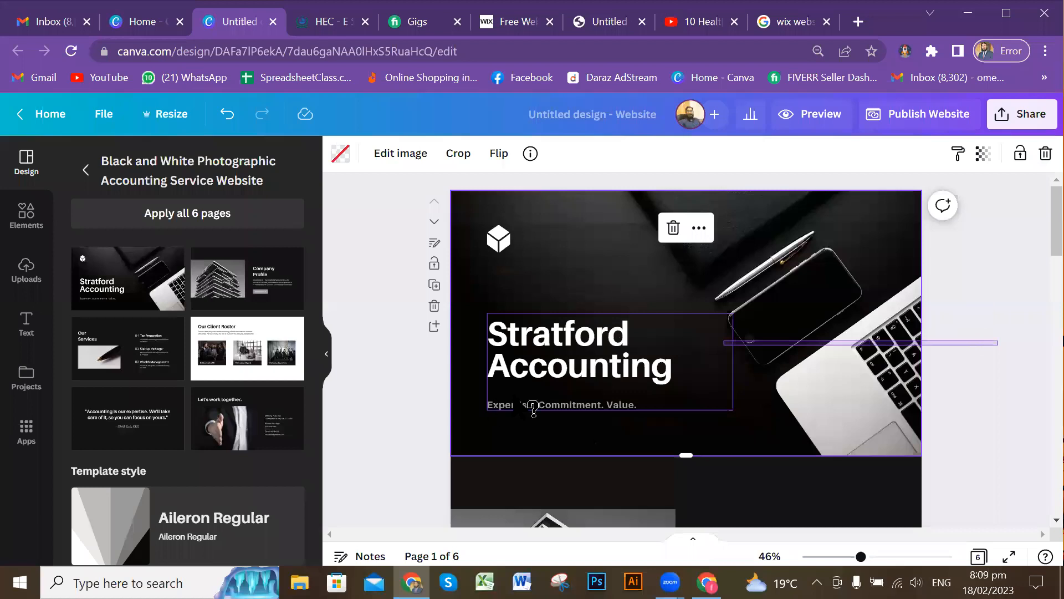
# Review the accounting website's sections from the title page to the quote page and back.
pyautogui.scroll(-4, 643, 377)
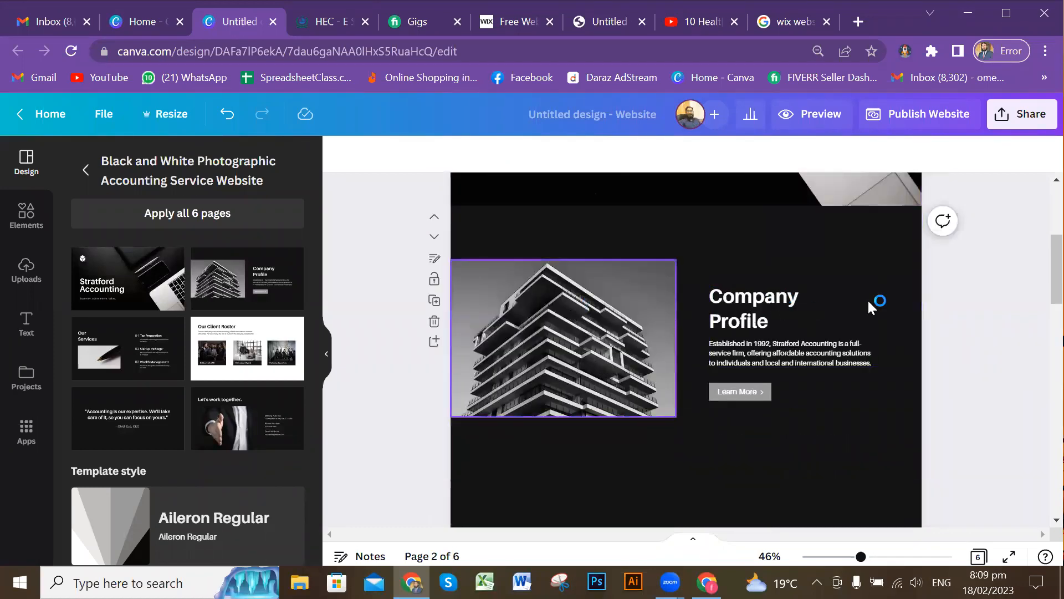
pyautogui.scroll(-3, 823, 405)
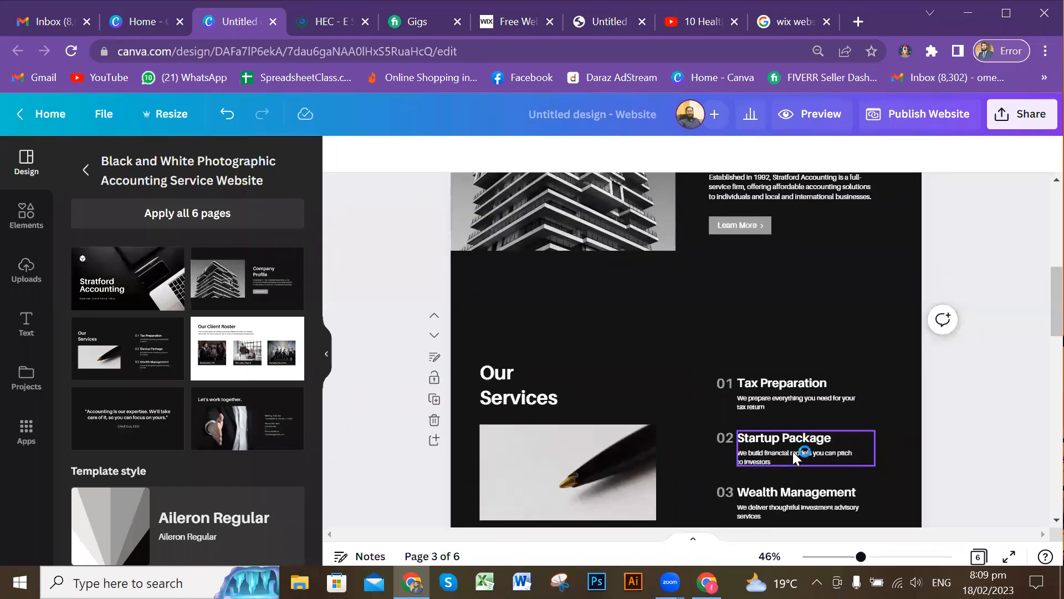
pyautogui.scroll(-5, 699, 339)
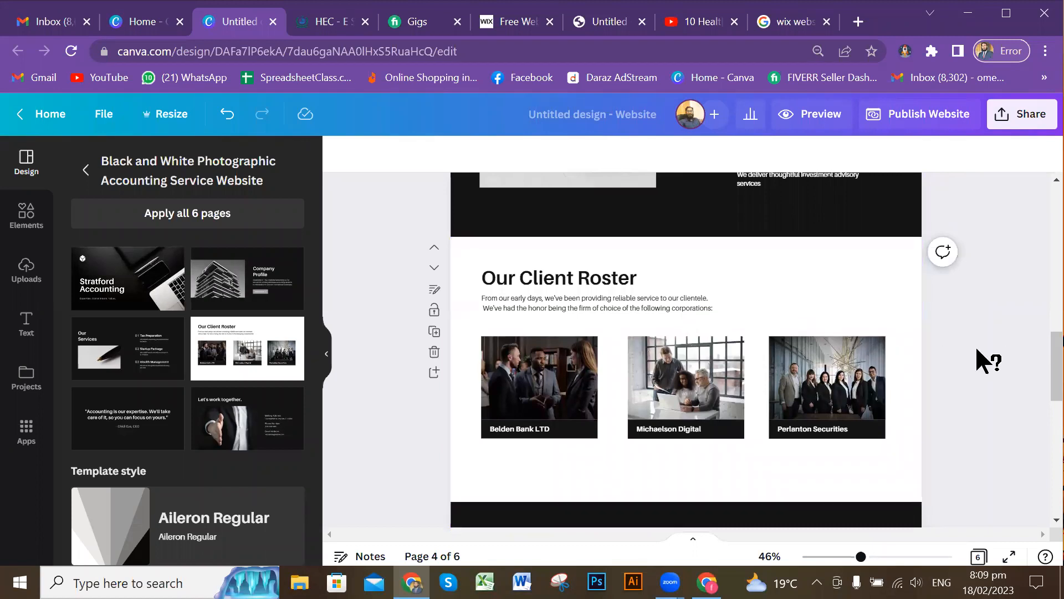
pyautogui.scroll(5, 976, 345)
pyautogui.scroll(5, 979, 348)
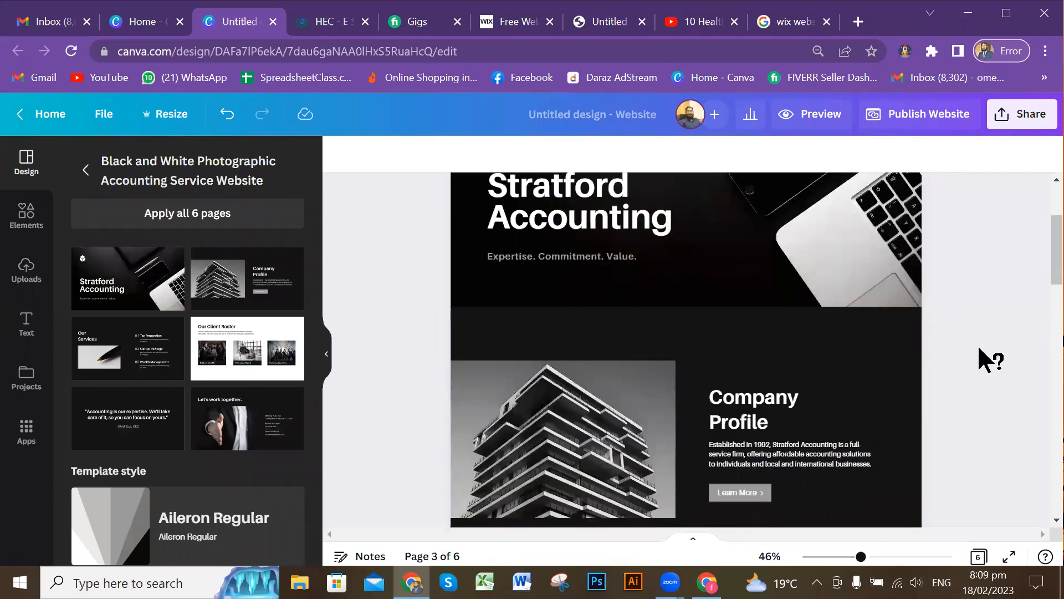
pyautogui.scroll(3, 976, 344)
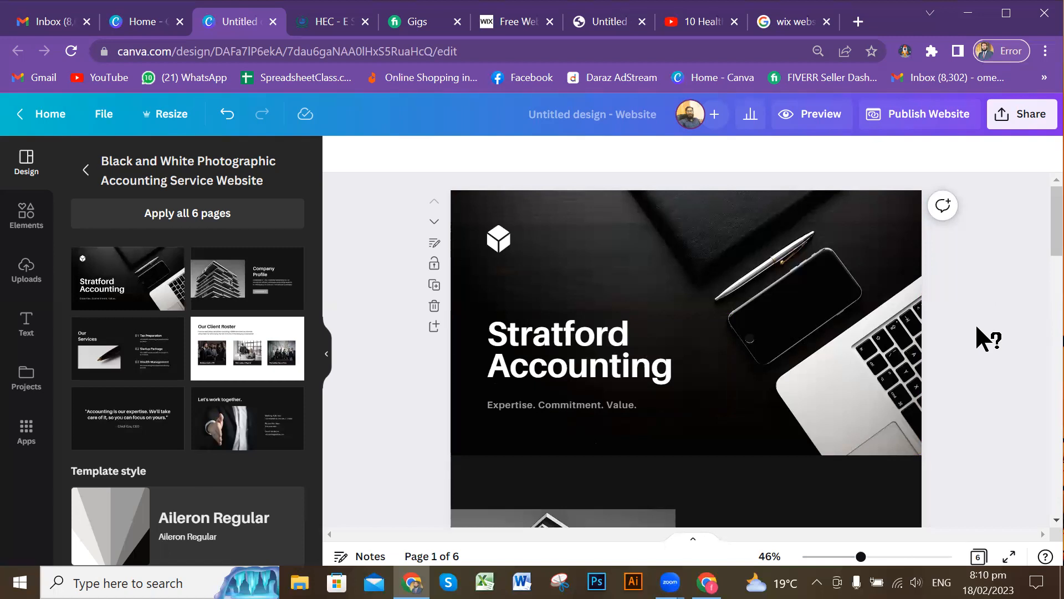
pyautogui.scroll(-3, 865, 324)
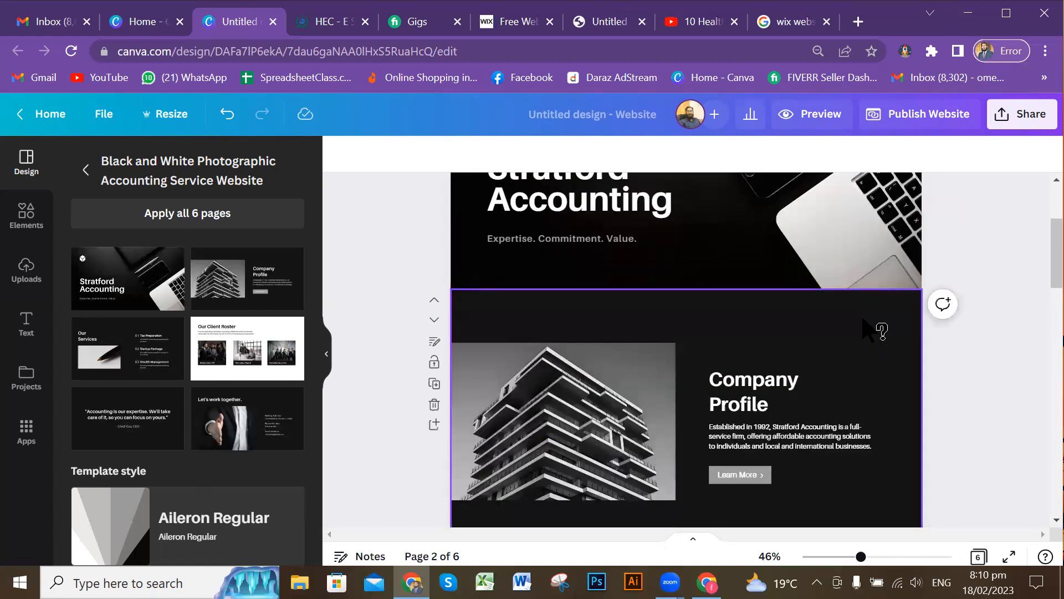
pyautogui.scroll(-3, 867, 330)
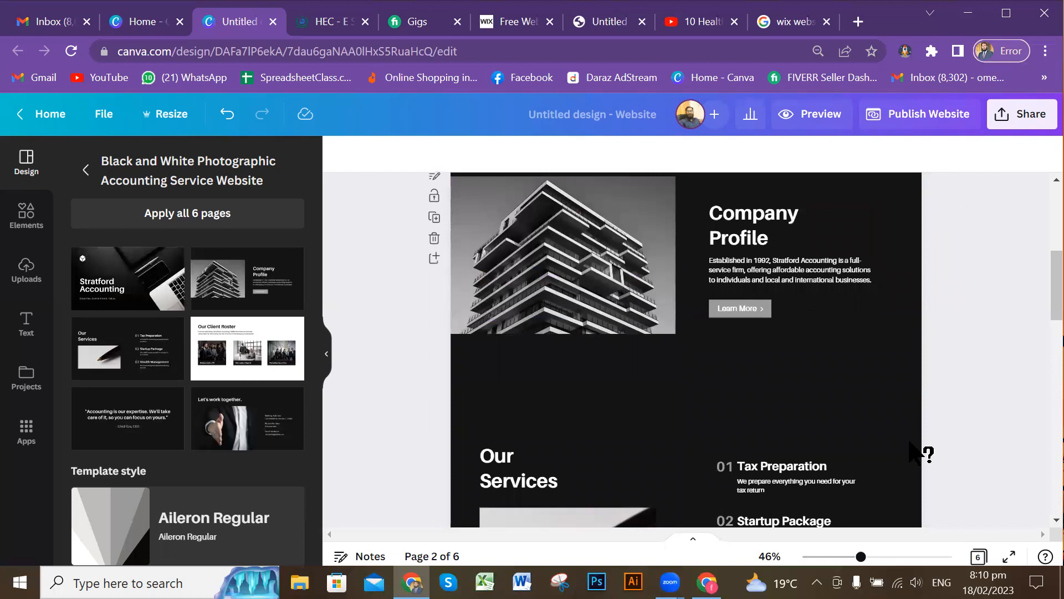
pyautogui.scroll(-5, 912, 438)
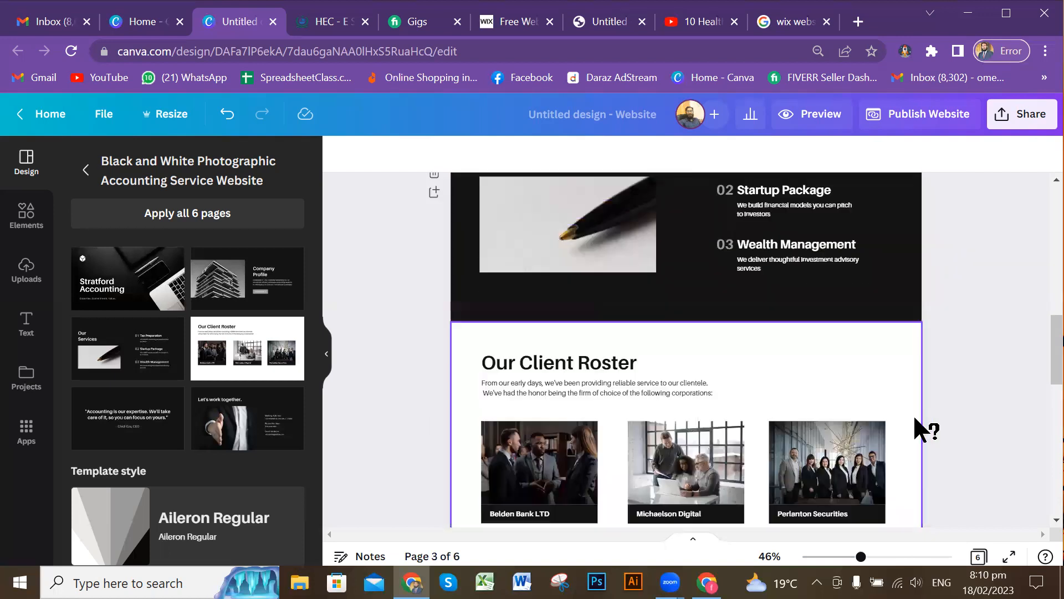
pyautogui.scroll(-5, 765, 410)
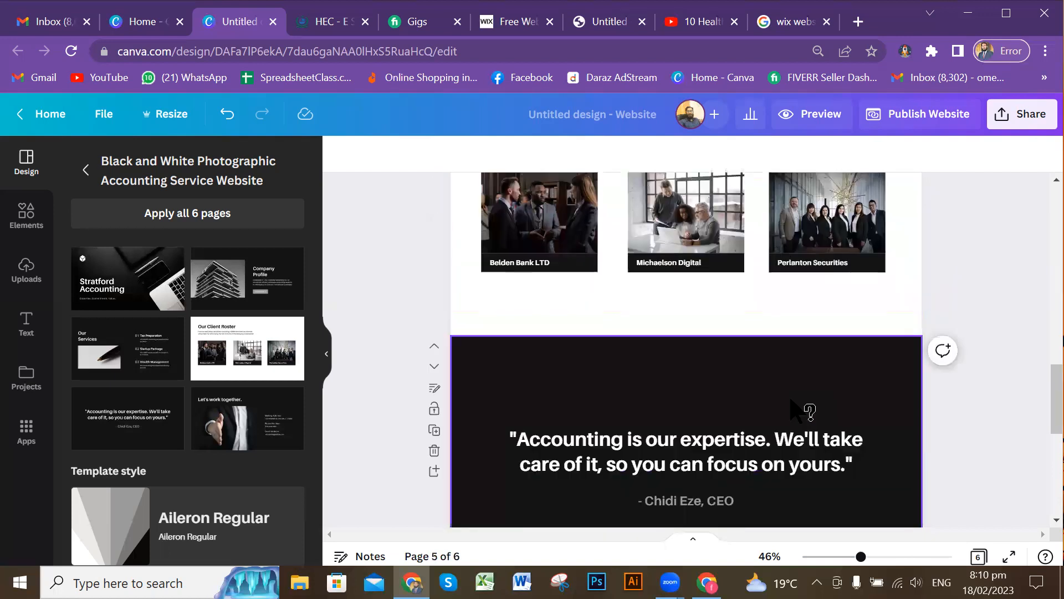
pyautogui.scroll(-1, 823, 403)
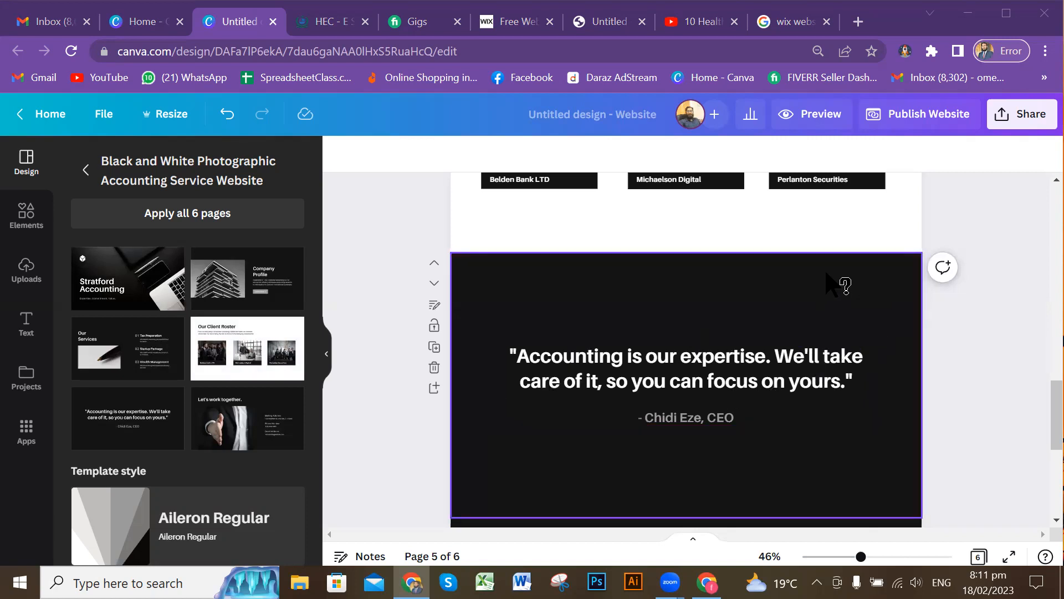
pyautogui.scroll(10, 920, 344)
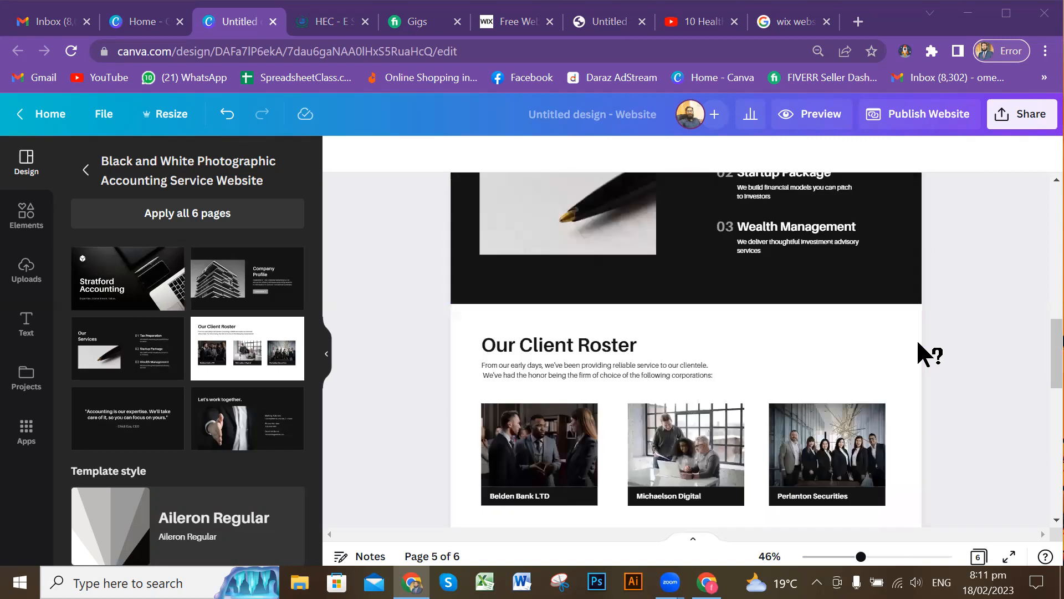
pyautogui.scroll(5, 928, 355)
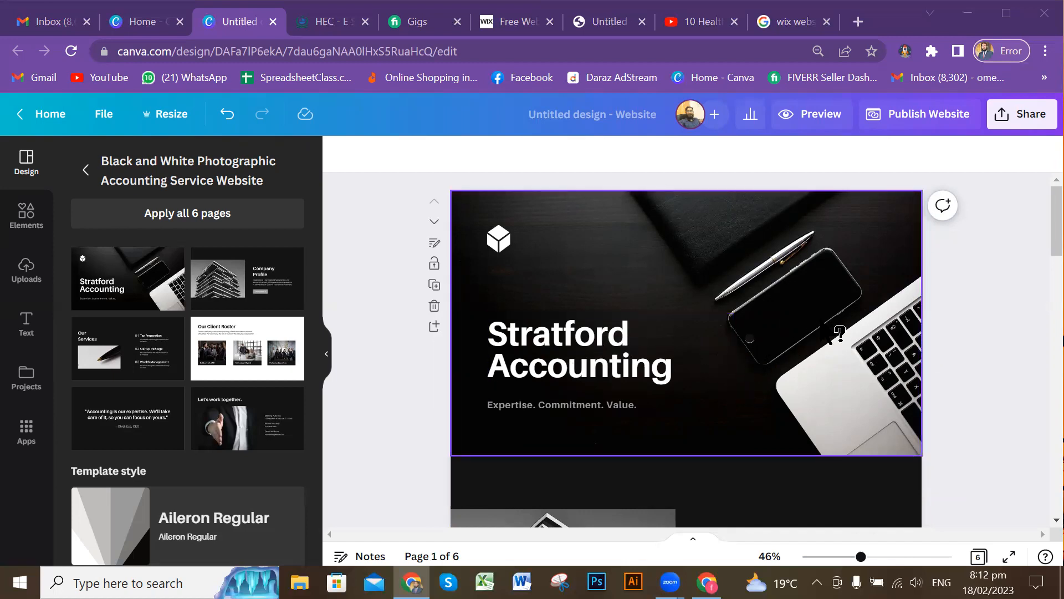
pyautogui.scroll(-2, 821, 339)
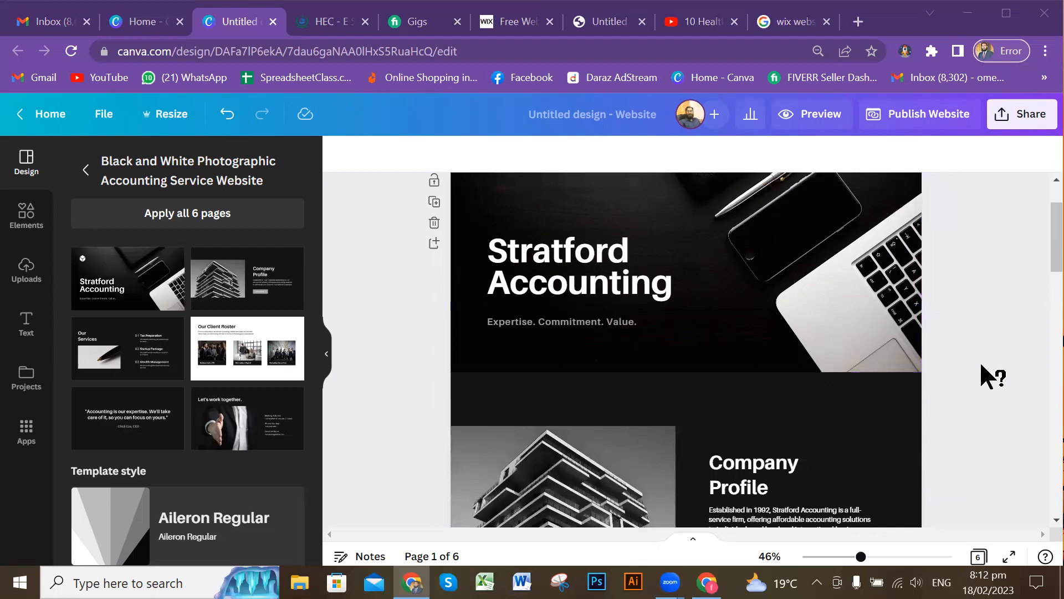
pyautogui.scroll(2, 984, 366)
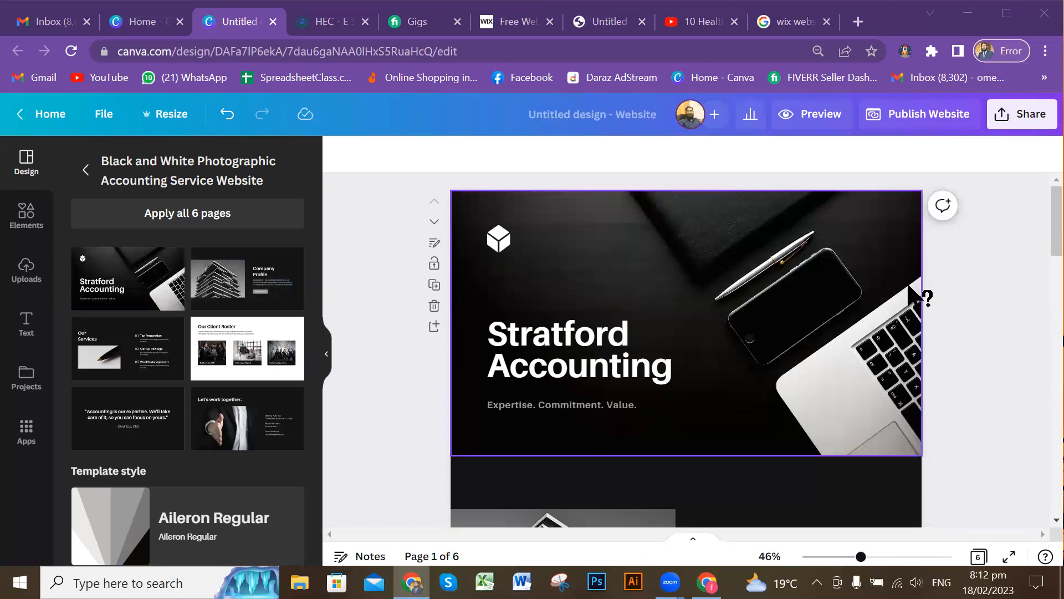
pyautogui.scroll(-2, 894, 280)
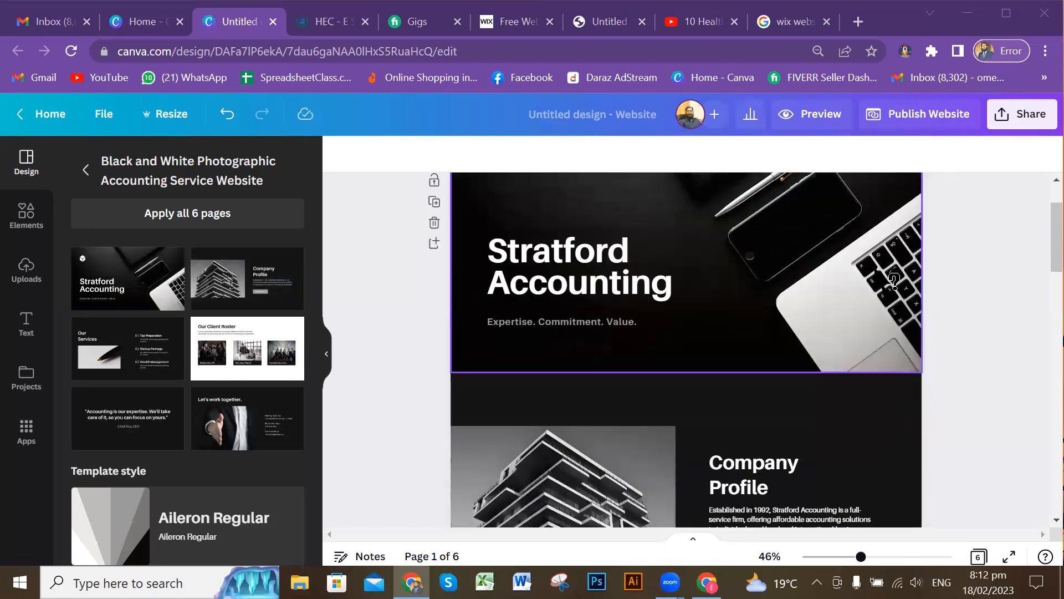
pyautogui.scroll(-3, 893, 280)
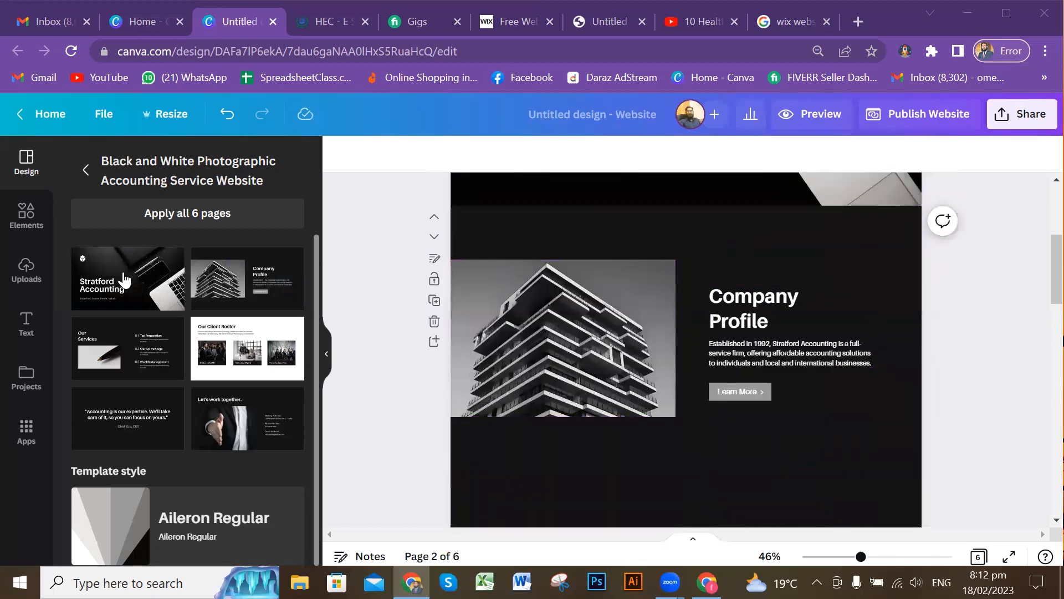
pyautogui.scroll(4, 810, 312)
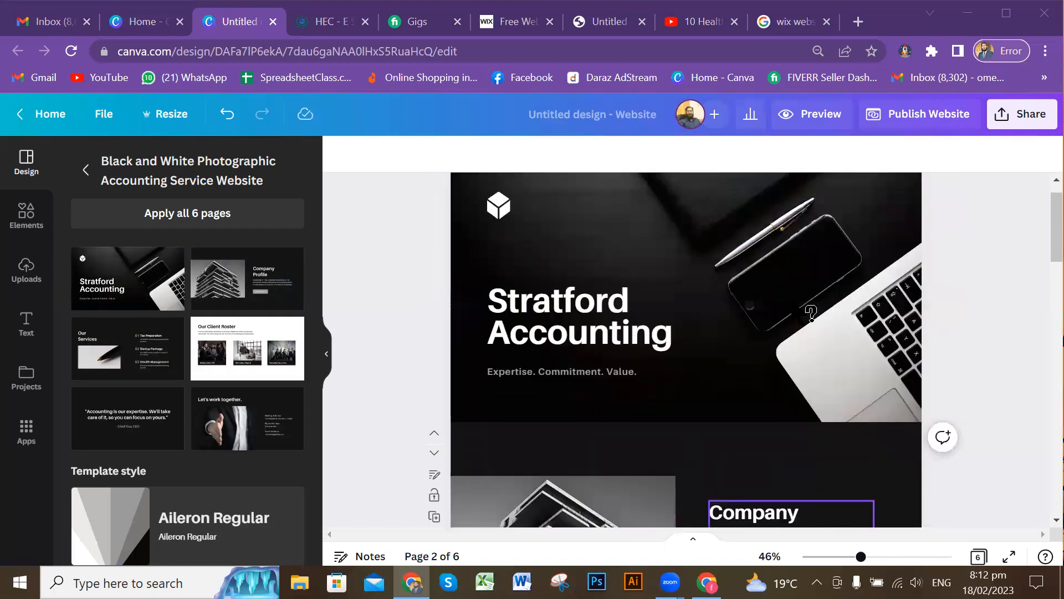
pyautogui.scroll(1, 810, 312)
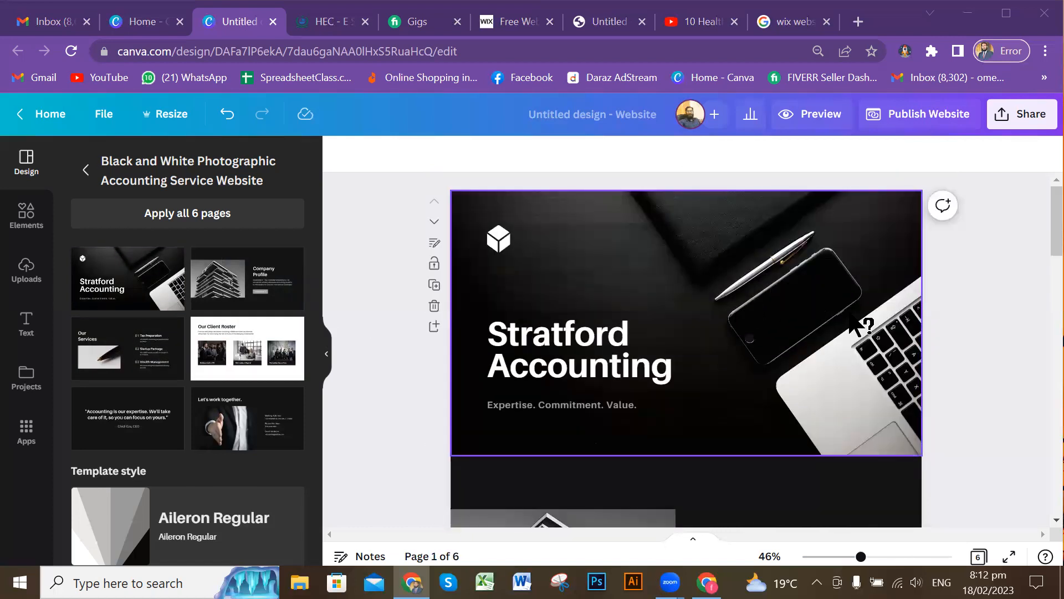
pyautogui.scroll(-3, 853, 321)
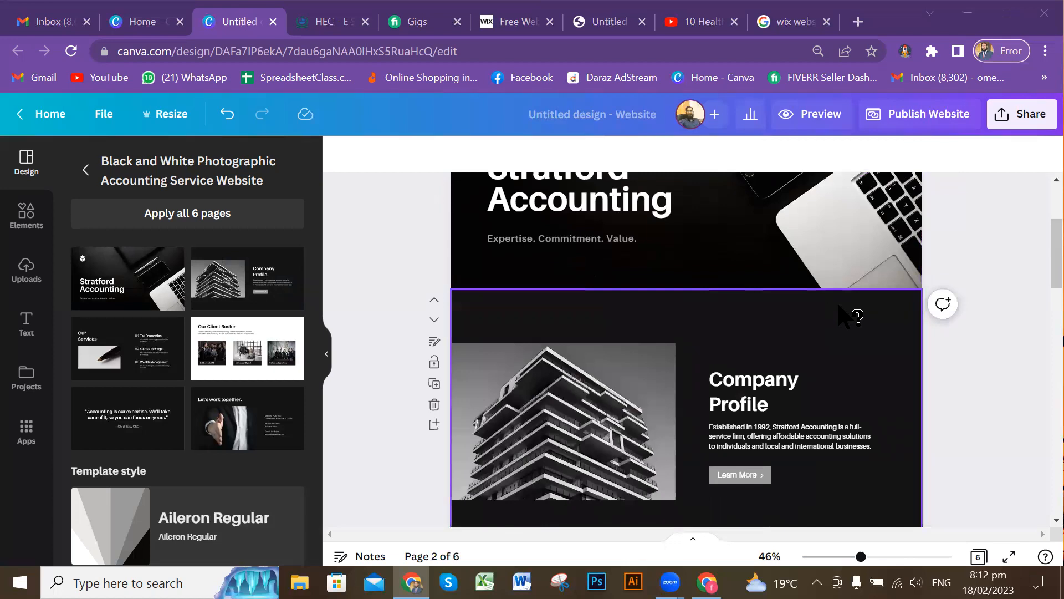
pyautogui.scroll(-3, 848, 317)
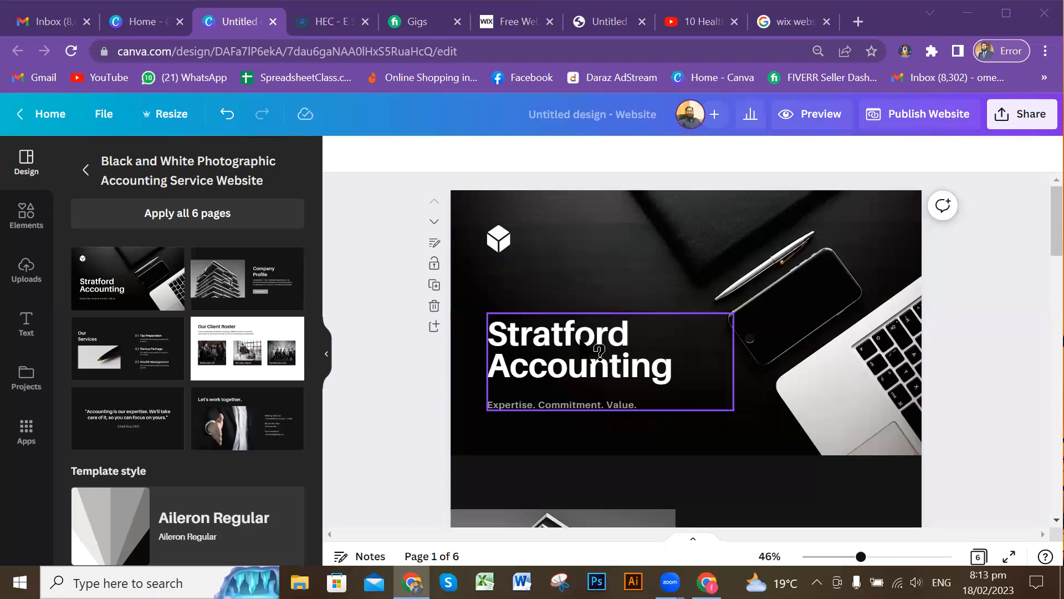
# Open the "Stratford Accounting" title on the first page for text editing.
pyautogui.click(599, 350)
pyautogui.doubleClick(599, 349)
pyautogui.click(644, 365)
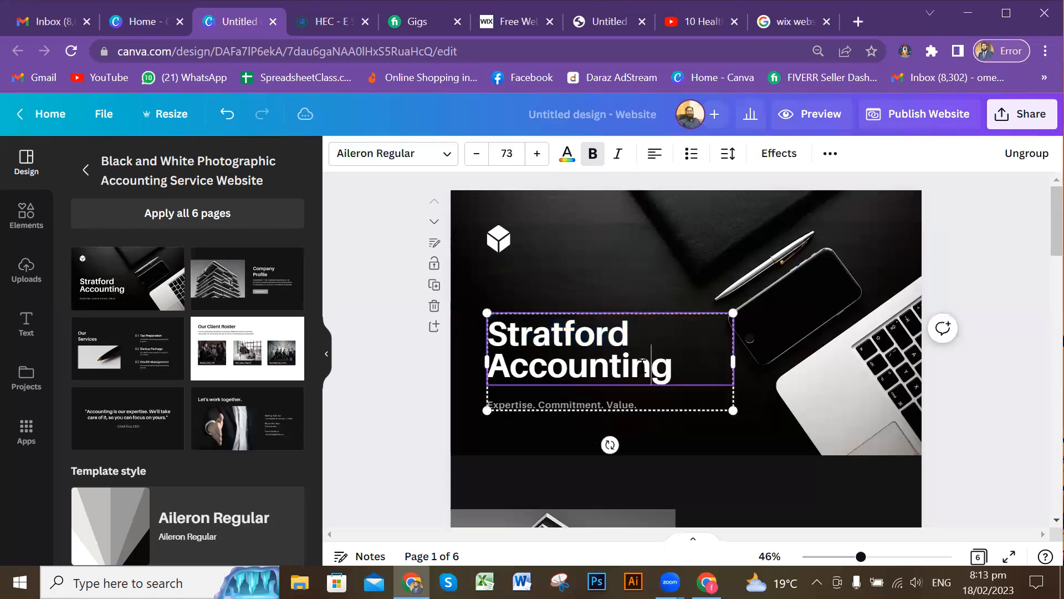
# Add three blank pages after the "Let's work together." contact page at the end of the website.
pyautogui.scroll(-6, 831, 371)
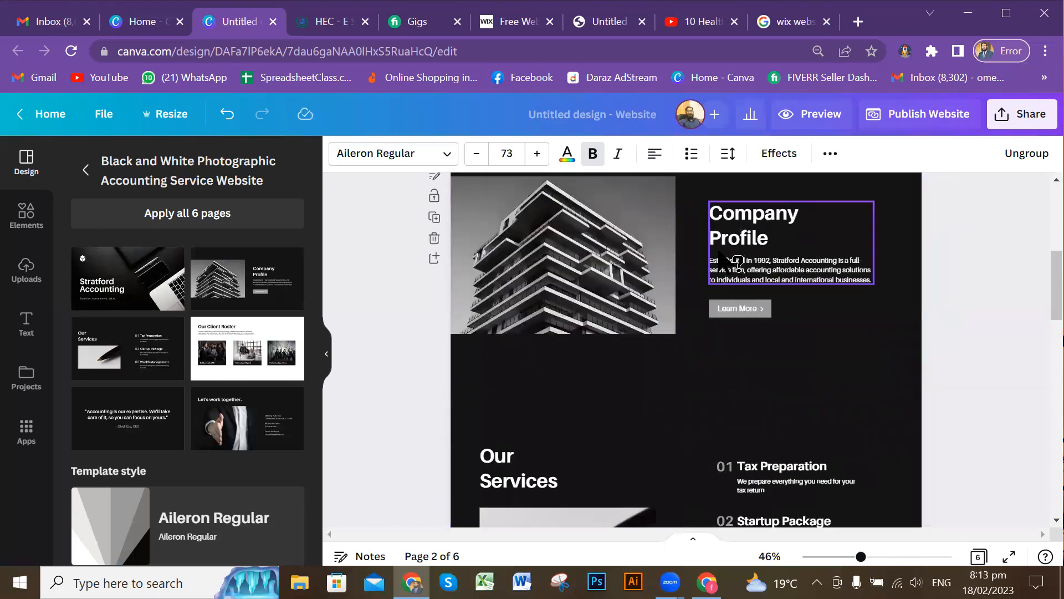
pyautogui.scroll(-10, 770, 344)
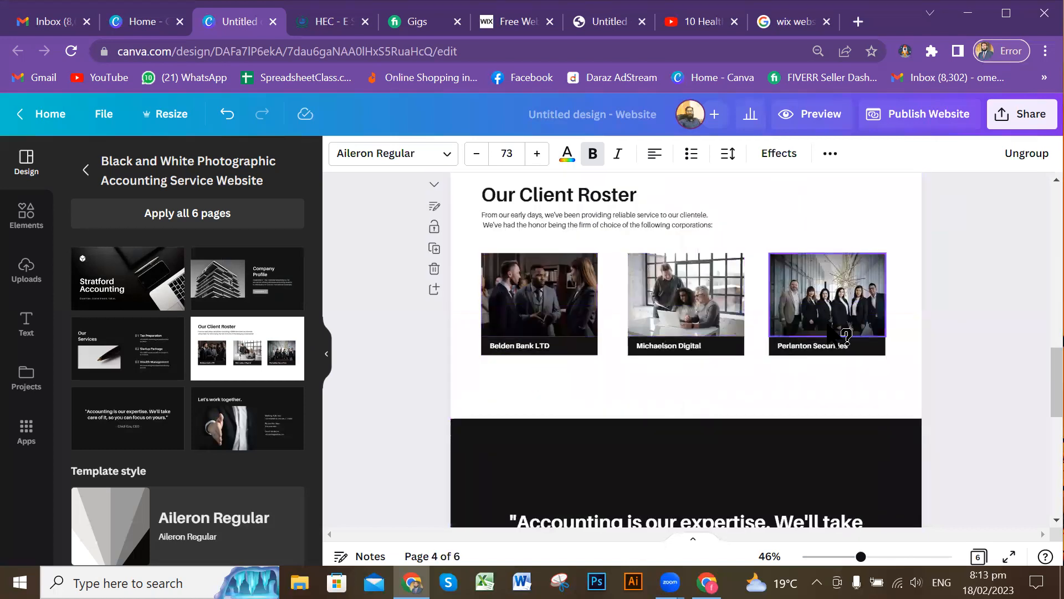
pyautogui.scroll(-3, 809, 330)
pyautogui.scroll(-5, 821, 335)
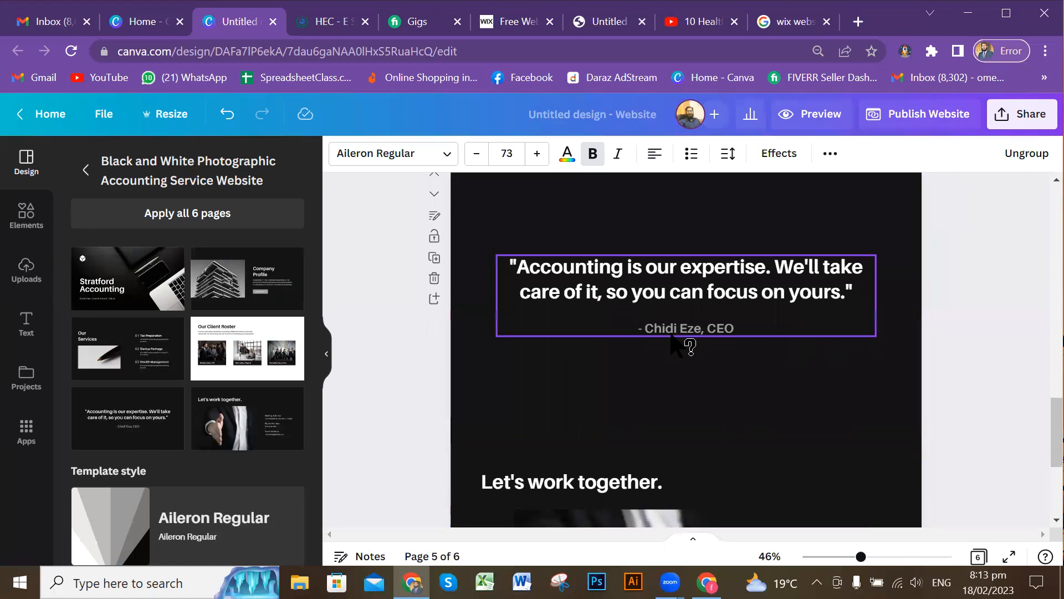
pyautogui.scroll(-2, 721, 330)
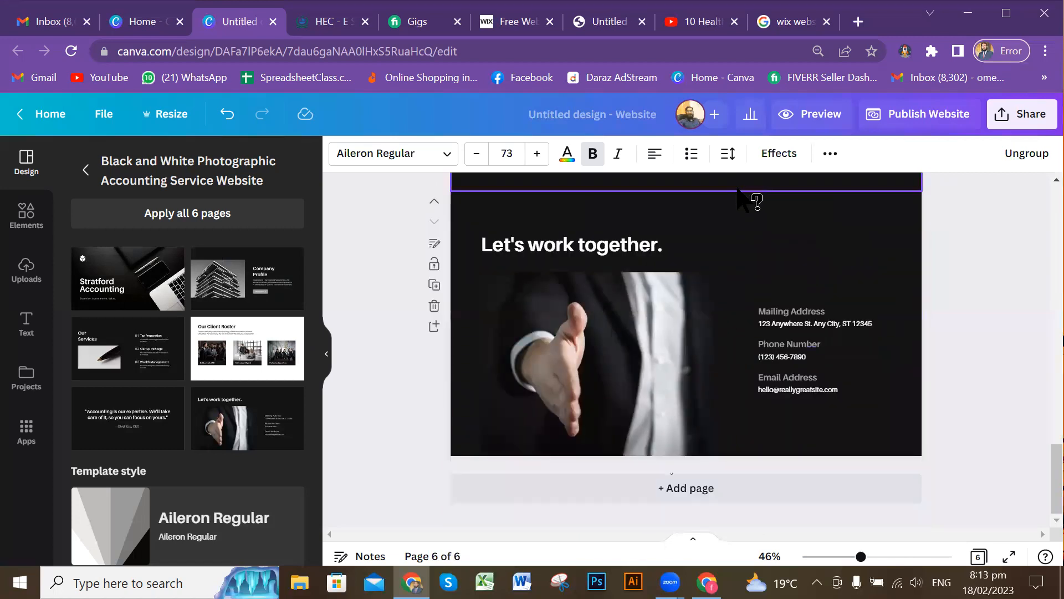
pyautogui.scroll(2, 749, 327)
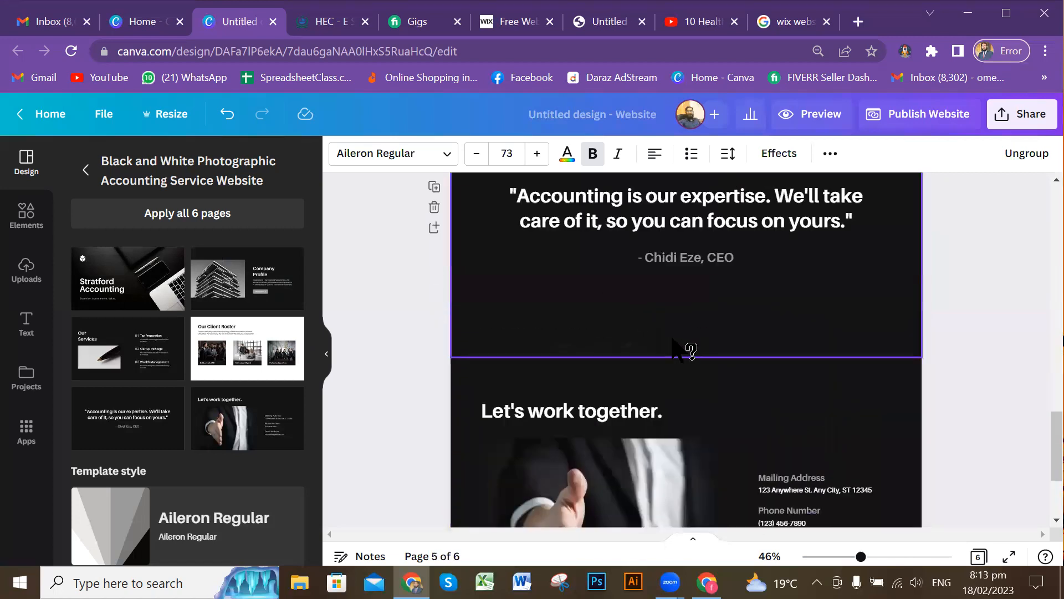
pyautogui.scroll(-2, 765, 333)
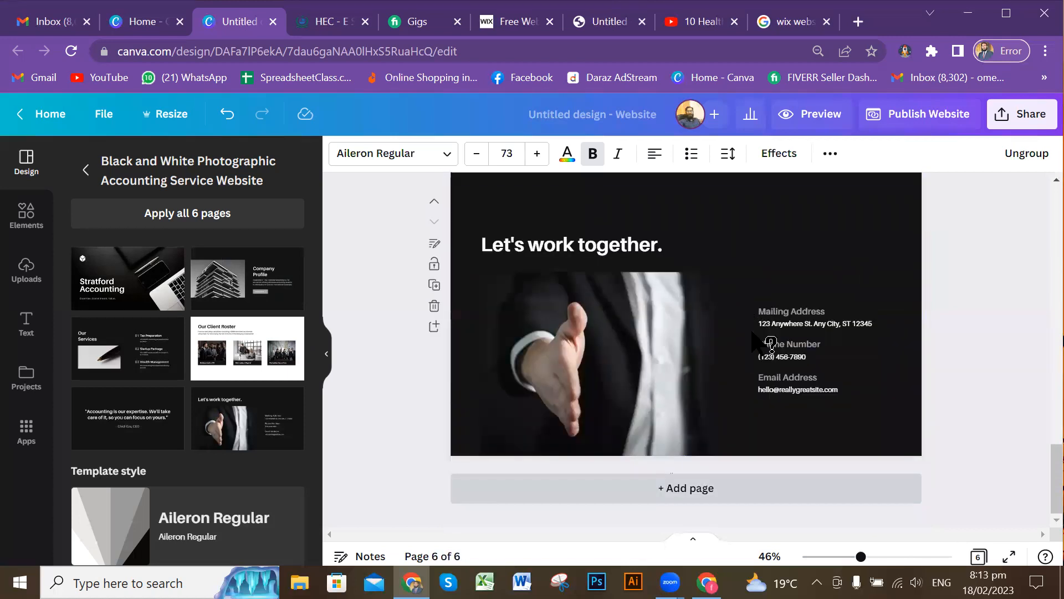
pyautogui.click(740, 479)
pyautogui.click(741, 479)
pyautogui.click(742, 481)
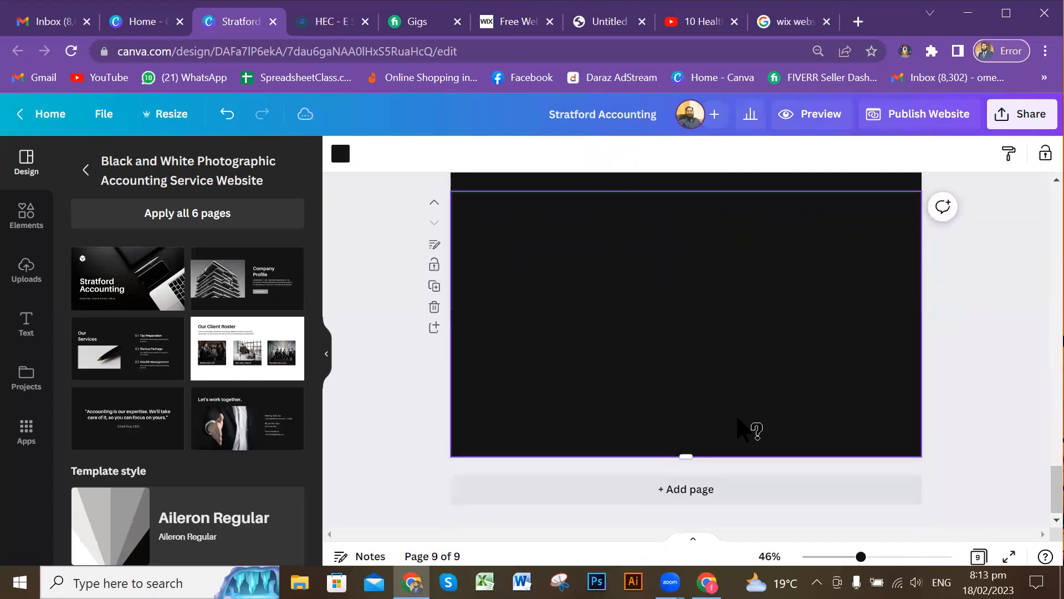
# Place the uploaded pink headphones-and-watches photo on the left side of blank page 7 and slightly adjust its size.
pyautogui.scroll(4, 743, 430)
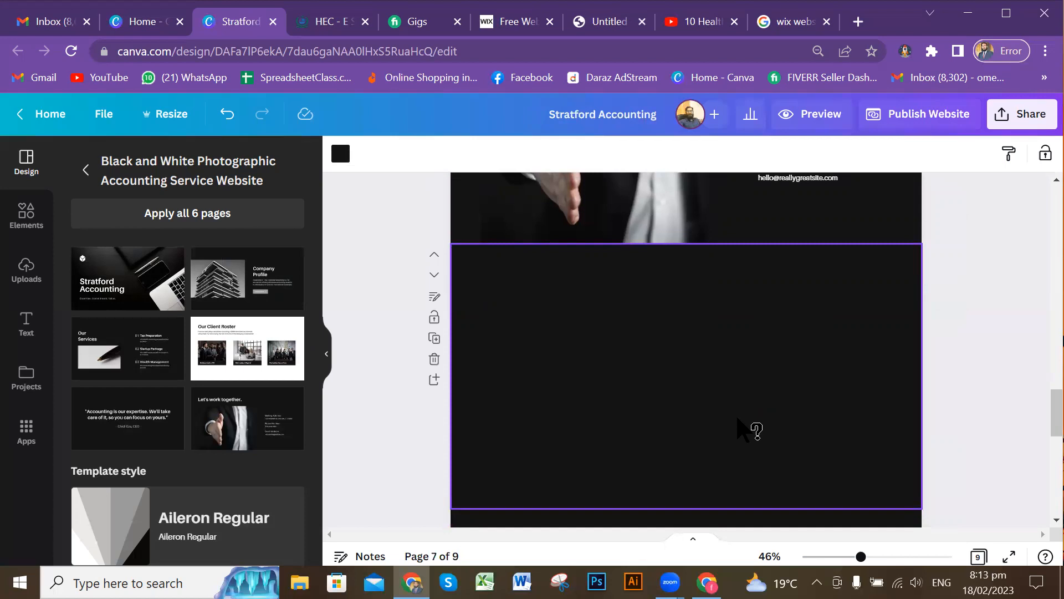
pyautogui.click(24, 278)
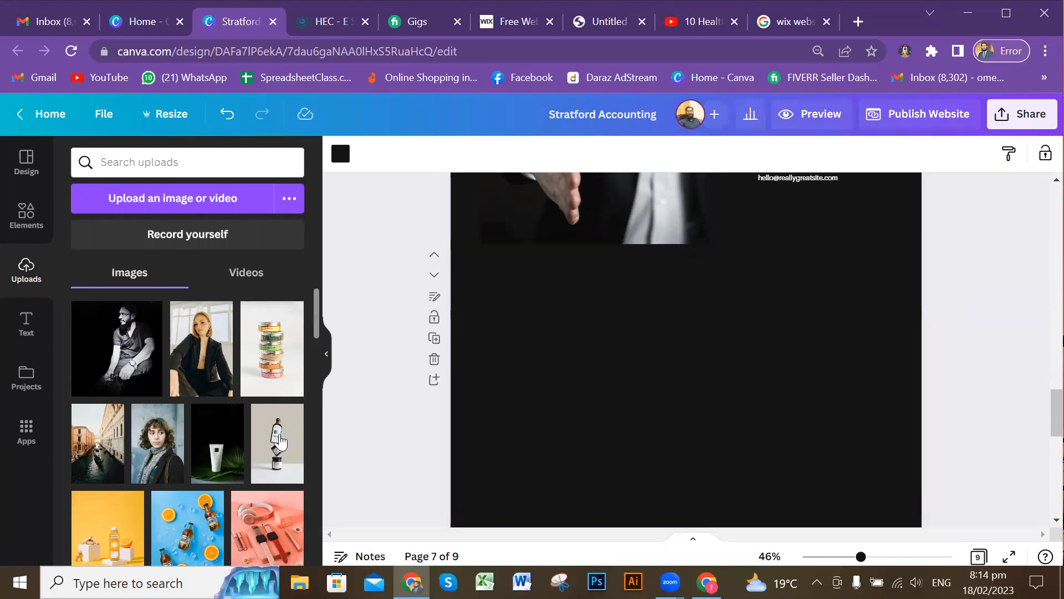
pyautogui.scroll(-2, 233, 438)
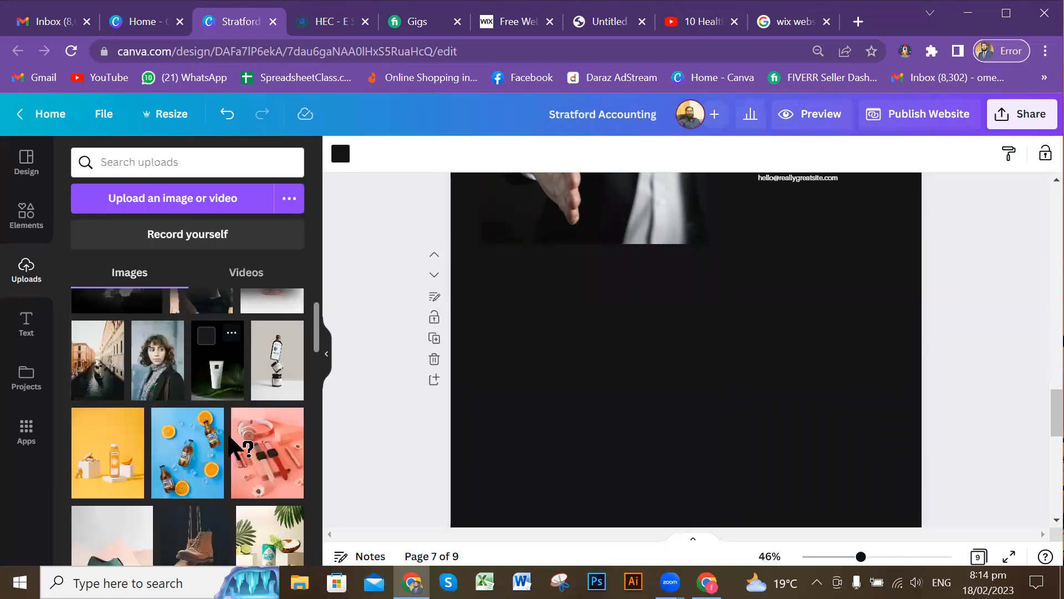
pyautogui.click(270, 460)
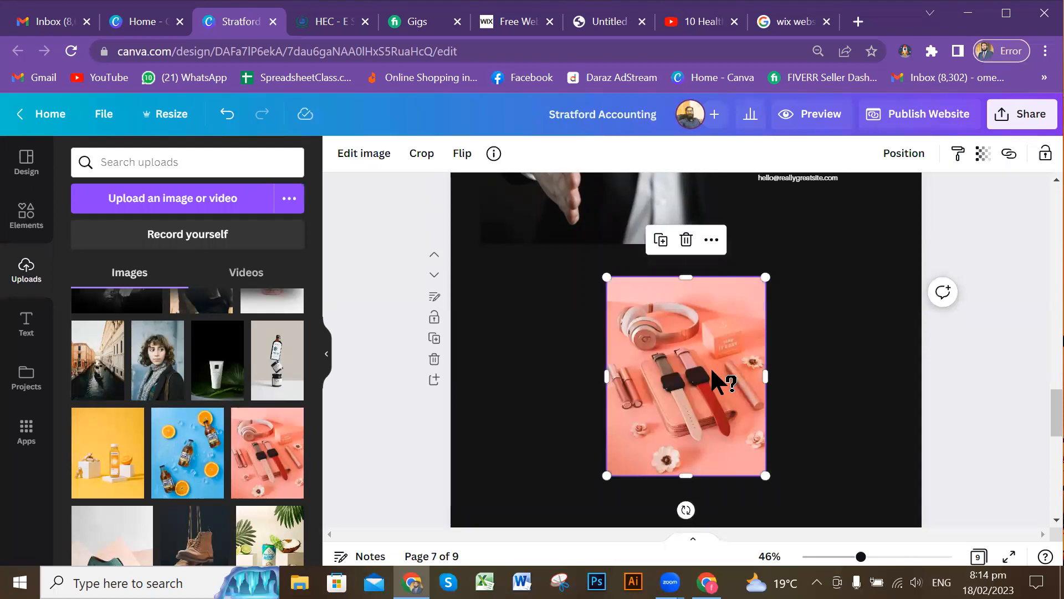
pyautogui.moveTo(690, 377); pyautogui.dragTo(563, 386)
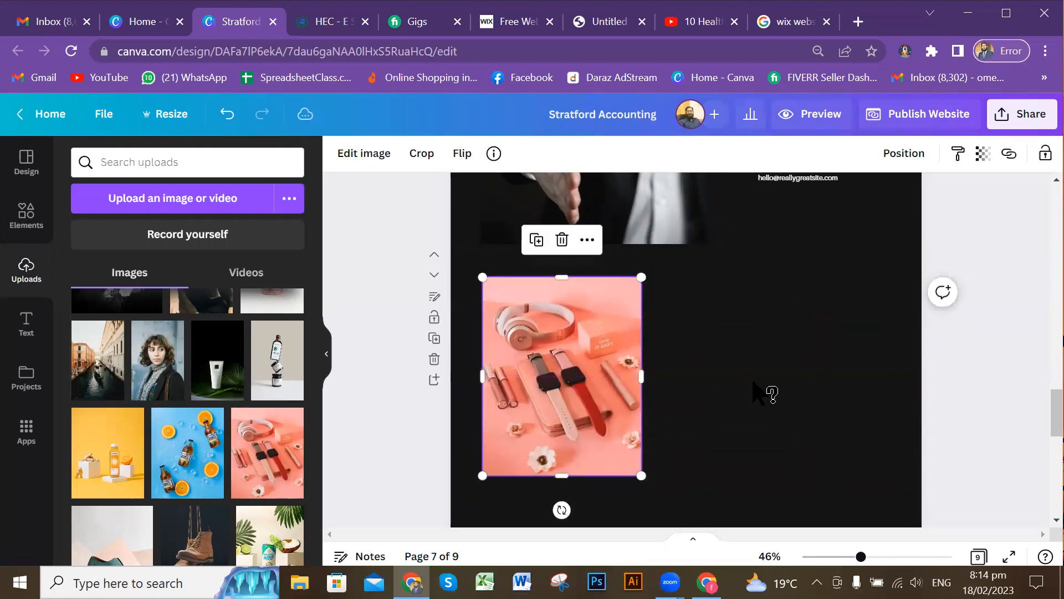
pyautogui.scroll(-2, 762, 392)
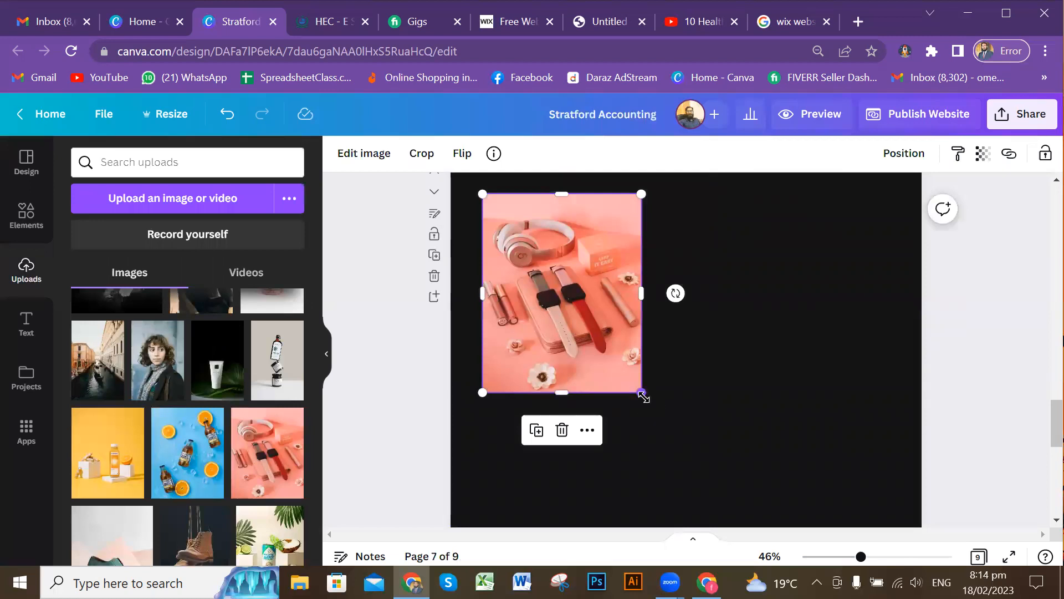
pyautogui.moveTo(643, 397); pyautogui.dragTo(625, 414)
pyautogui.scroll(6, 829, 404)
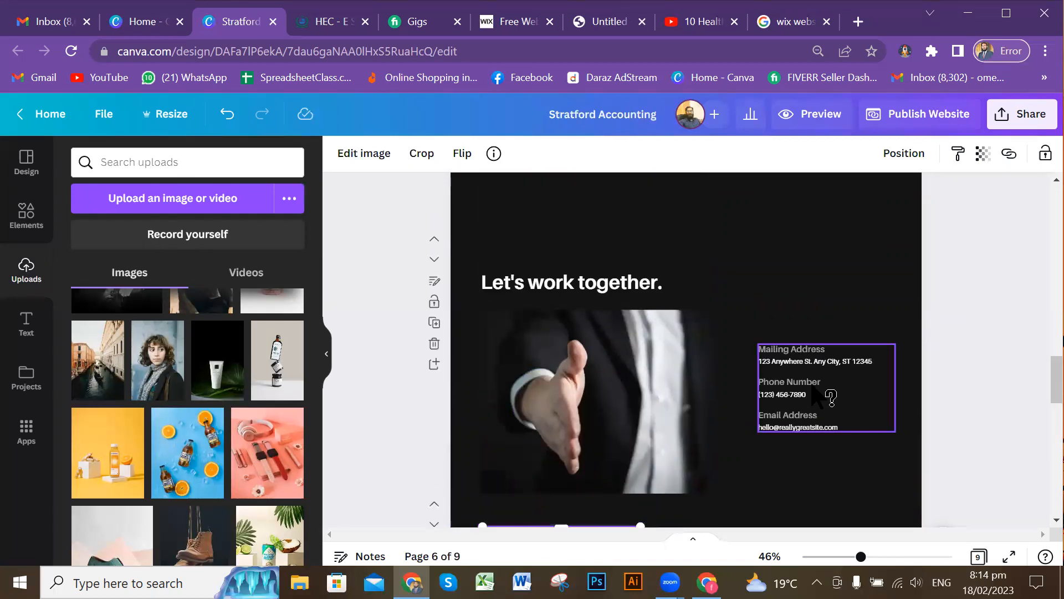
# Copy the contact details block from the "Let's work together." page to page 7, aligning its top with the headphones-and-watches photo.
pyautogui.scroll(-2, 830, 395)
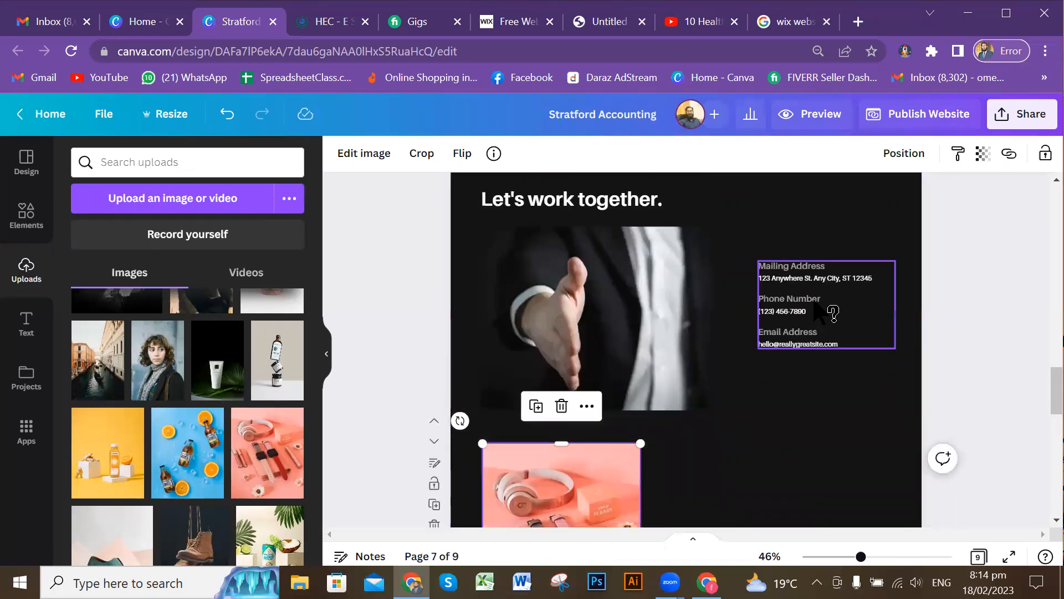
pyautogui.keyDown('alt'); pyautogui.moveTo(807, 323); pyautogui.dragTo(773, 444); pyautogui.keyUp('alt')
pyautogui.scroll(-4, 820, 415)
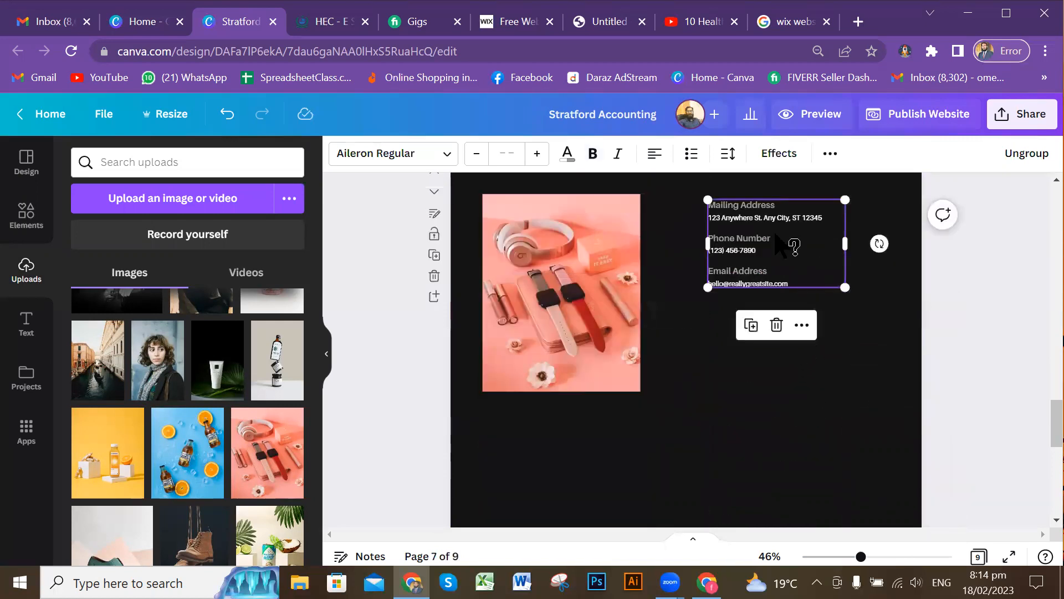
pyautogui.moveTo(790, 242); pyautogui.dragTo(769, 237)
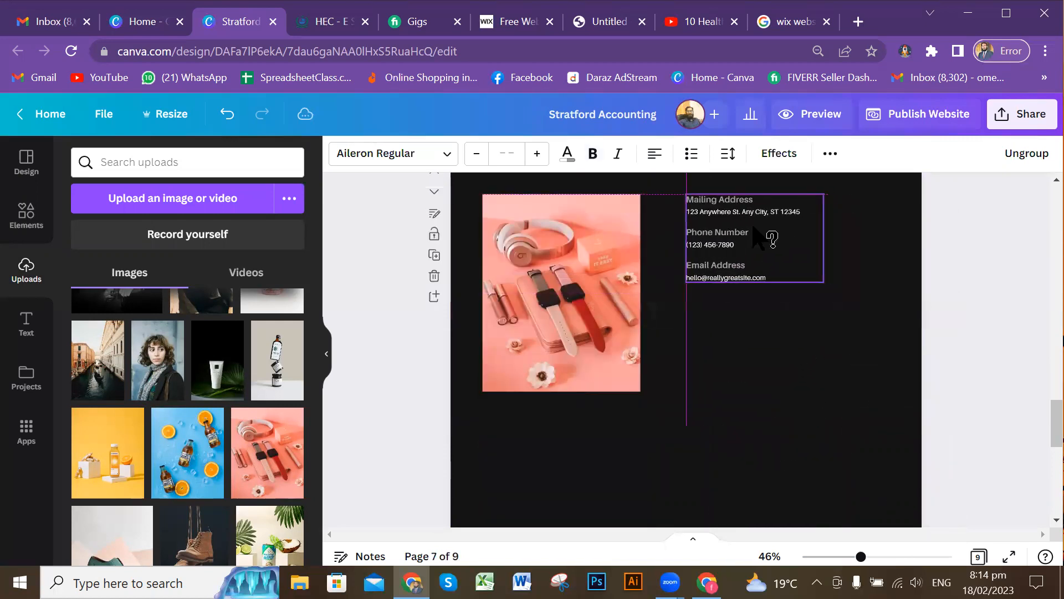
# Enlarge the copied contact details block on page 7 and shift it slightly closer to the photo.
pyautogui.moveTo(819, 282); pyautogui.dragTo(886, 321)
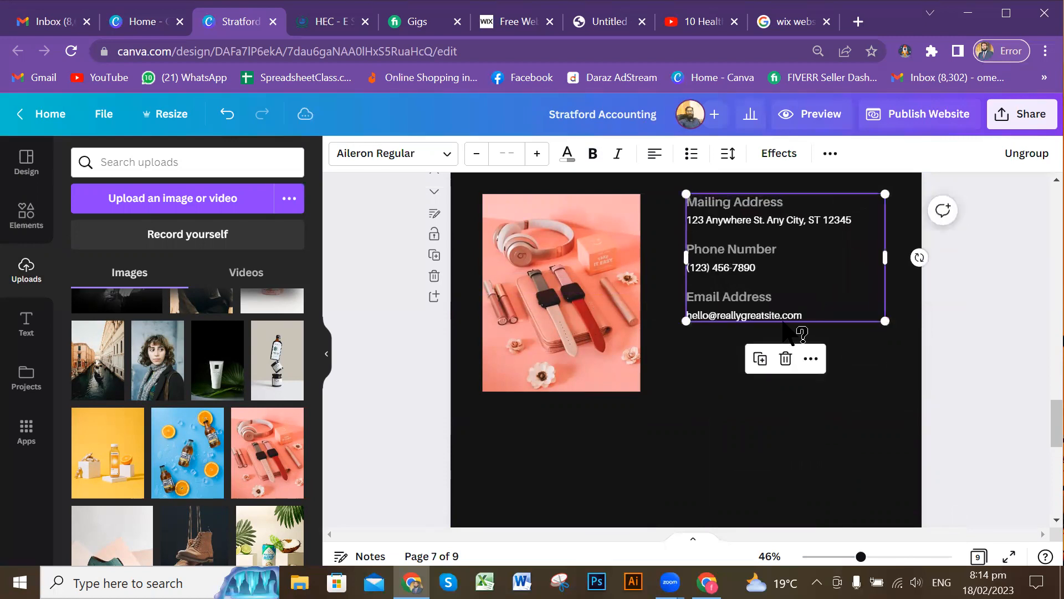
pyautogui.click(943, 290)
pyautogui.moveTo(777, 266); pyautogui.dragTo(747, 260)
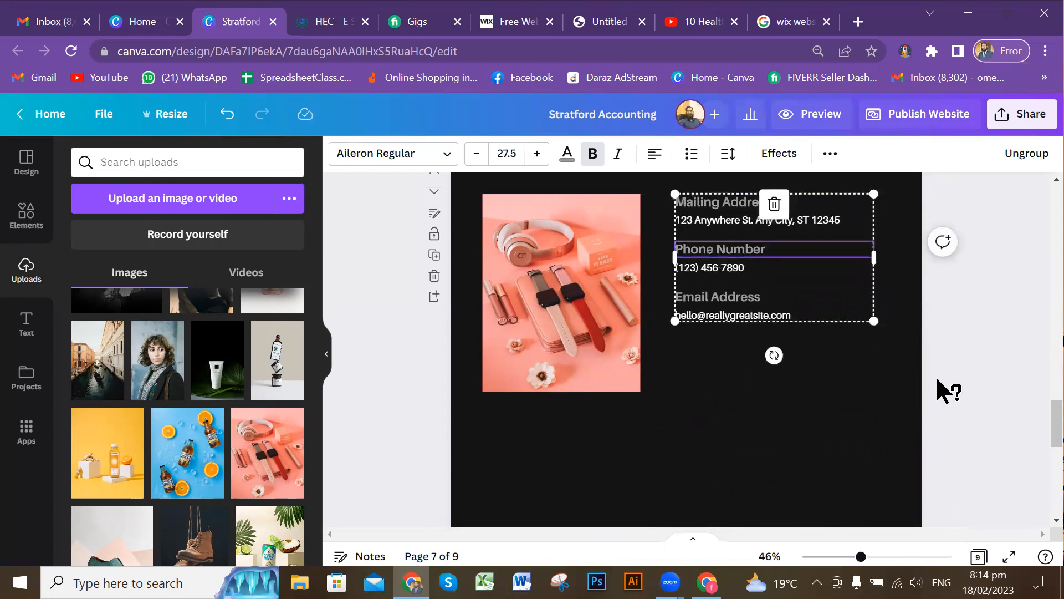
# Place the uploaded photo of the stacked bottle and jars on the right side of blank page 8.
pyautogui.scroll(-2, 675, 433)
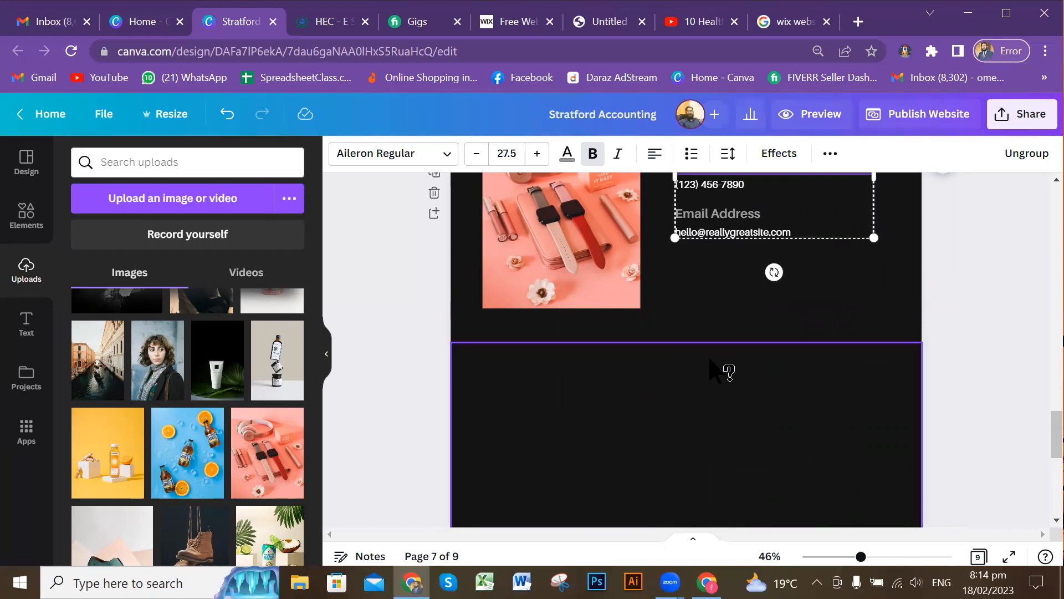
pyautogui.scroll(-2, 721, 369)
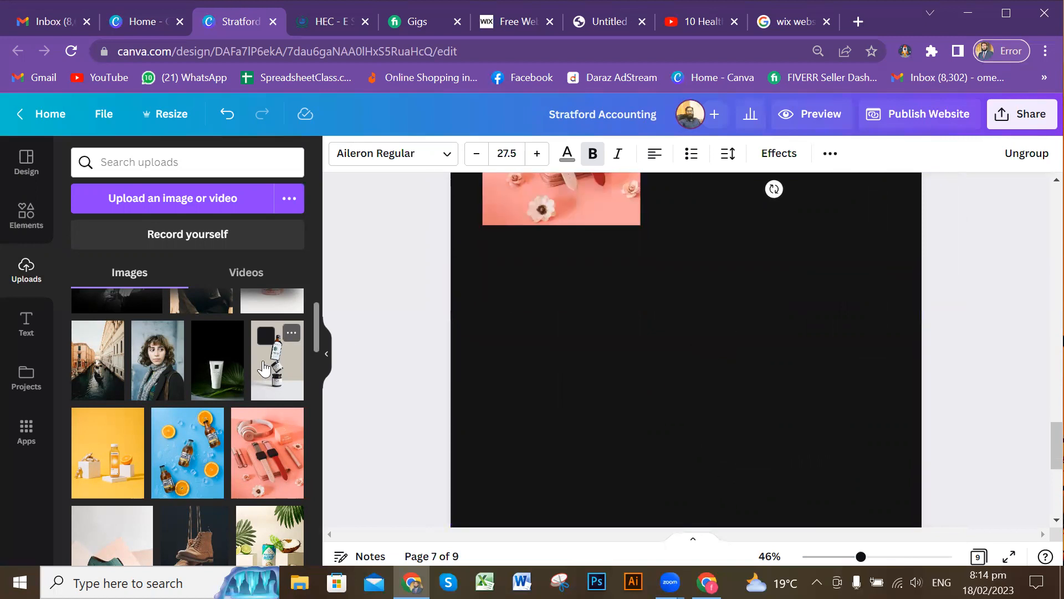
pyautogui.moveTo(271, 366); pyautogui.dragTo(685, 481)
pyautogui.scroll(3, 730, 292)
pyautogui.scroll(-3, 677, 215)
pyautogui.moveTo(678, 220); pyautogui.dragTo(766, 371)
# Copy page 7's contact details block to the left side of page 8 and move the bottle photo up on that page.
pyautogui.scroll(3, 768, 372)
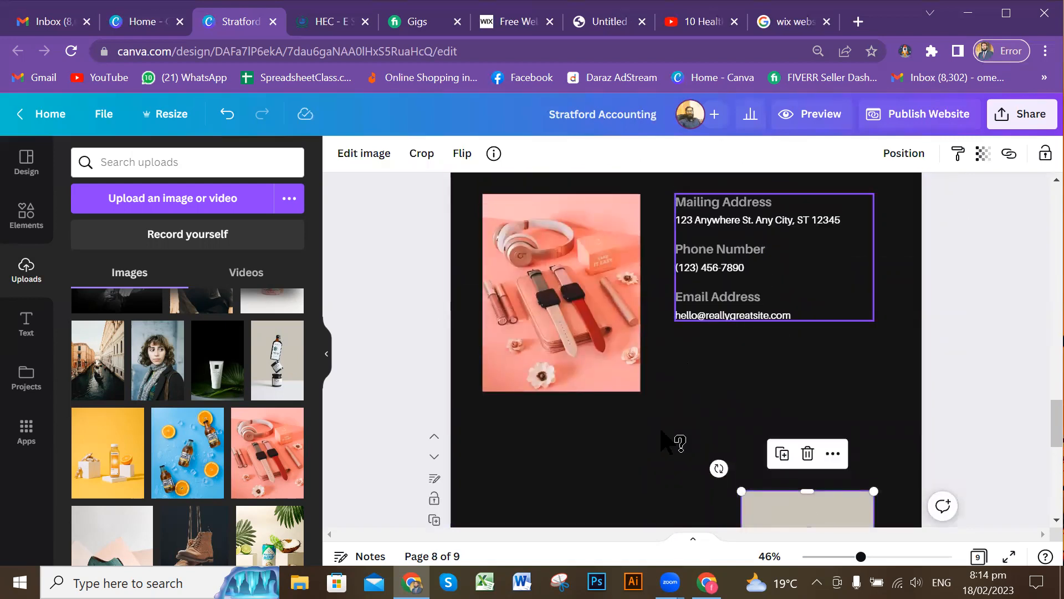
pyautogui.scroll(-3, 691, 442)
pyautogui.scroll(1, 674, 353)
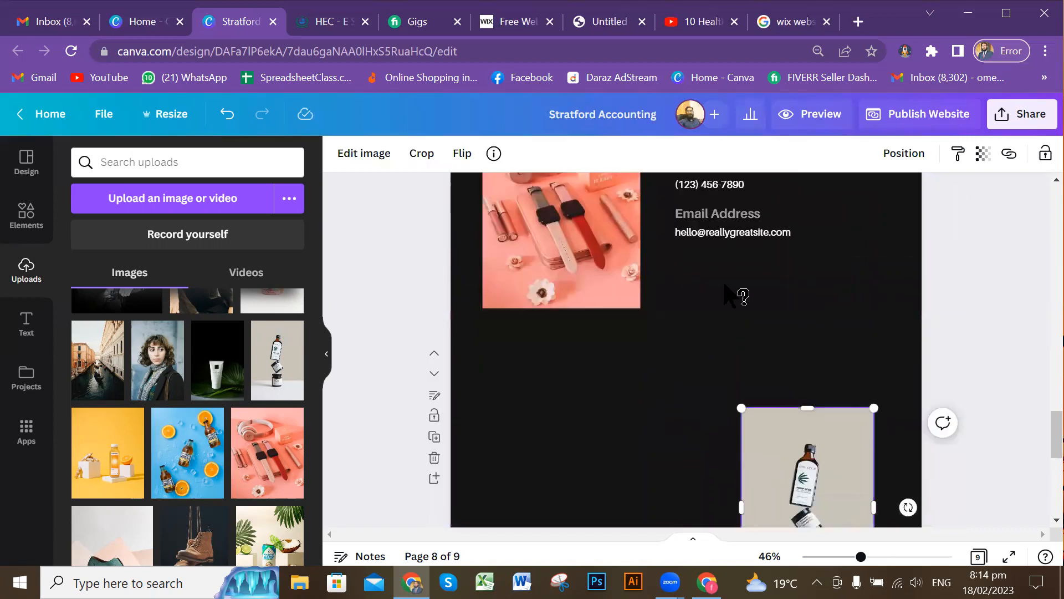
pyautogui.click(728, 216)
pyautogui.scroll(-1, 642, 370)
pyautogui.scroll(-5, 641, 382)
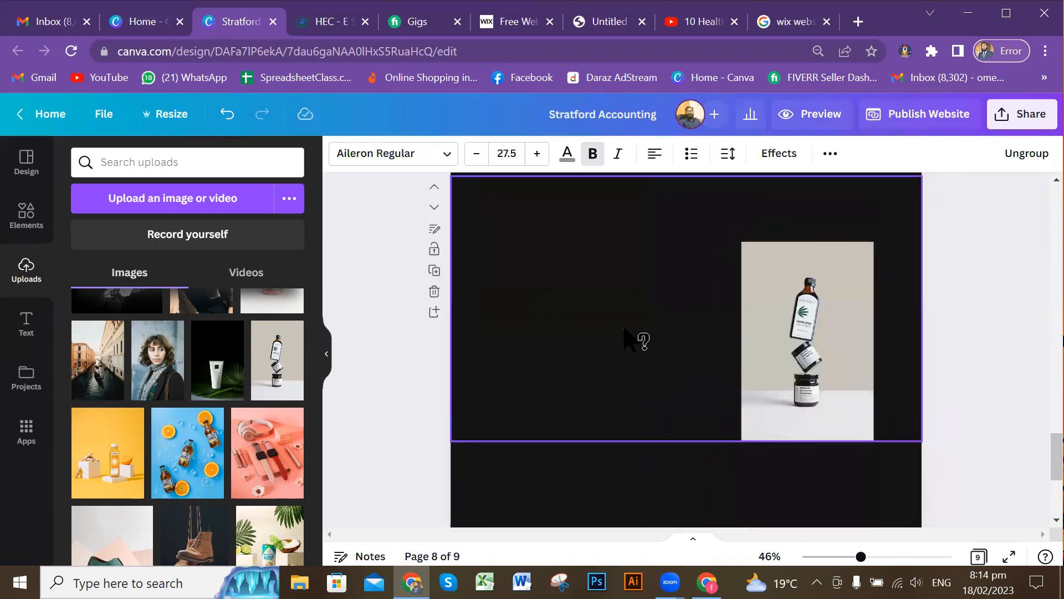
pyautogui.hotkey('ctrl', 'v')
pyautogui.moveTo(733, 285); pyautogui.dragTo(558, 307)
pyautogui.click(779, 296)
pyautogui.moveTo(779, 295); pyautogui.dragTo(781, 298)
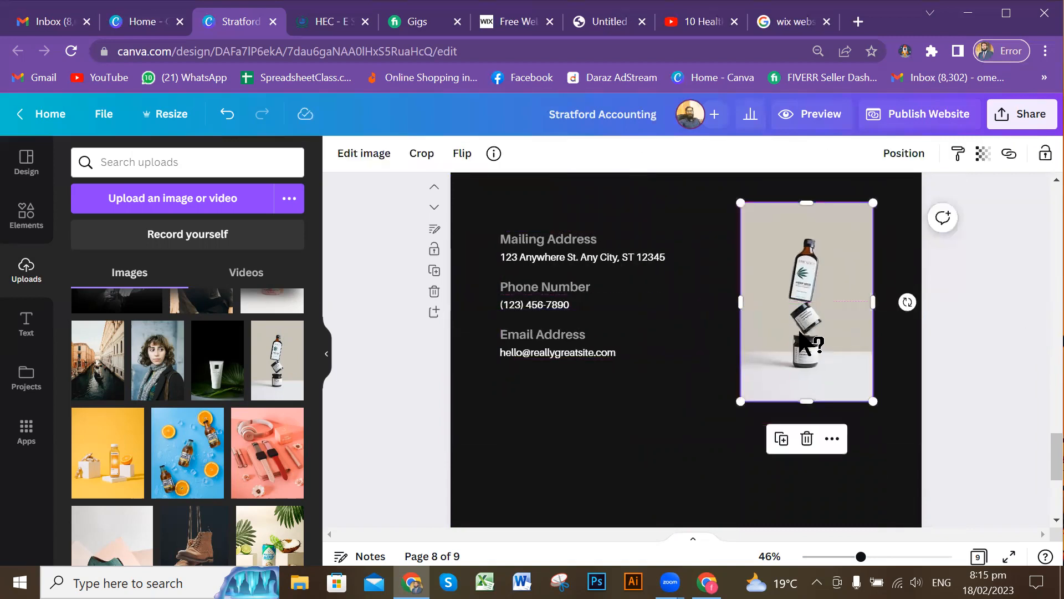
# Review the new photo pages alongside the earlier template pages and the blank page 9.
pyautogui.scroll(-3, 797, 327)
pyautogui.scroll(4, 800, 332)
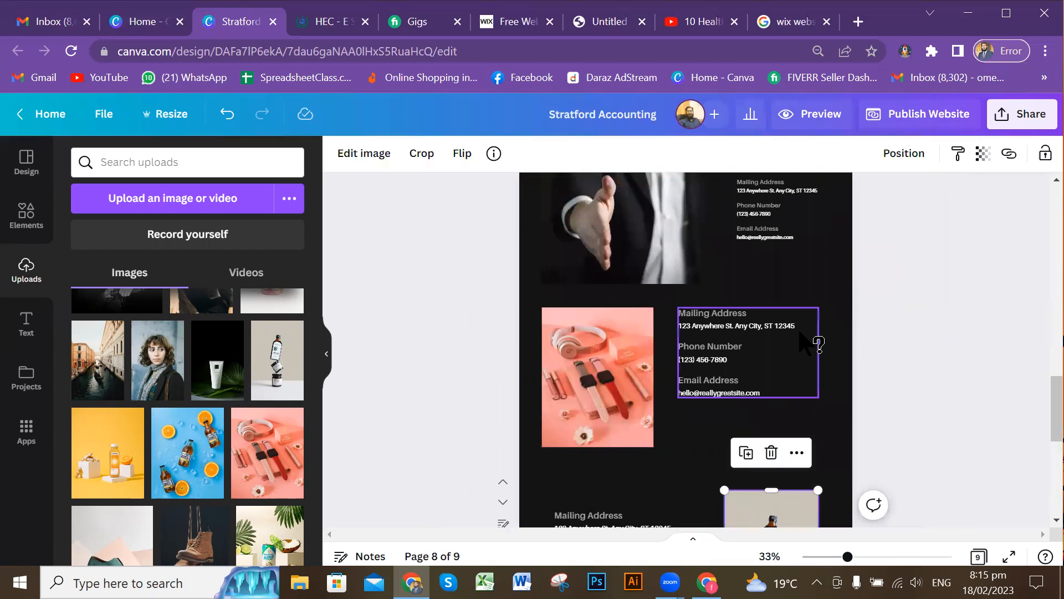
pyautogui.scroll(-7, 800, 332)
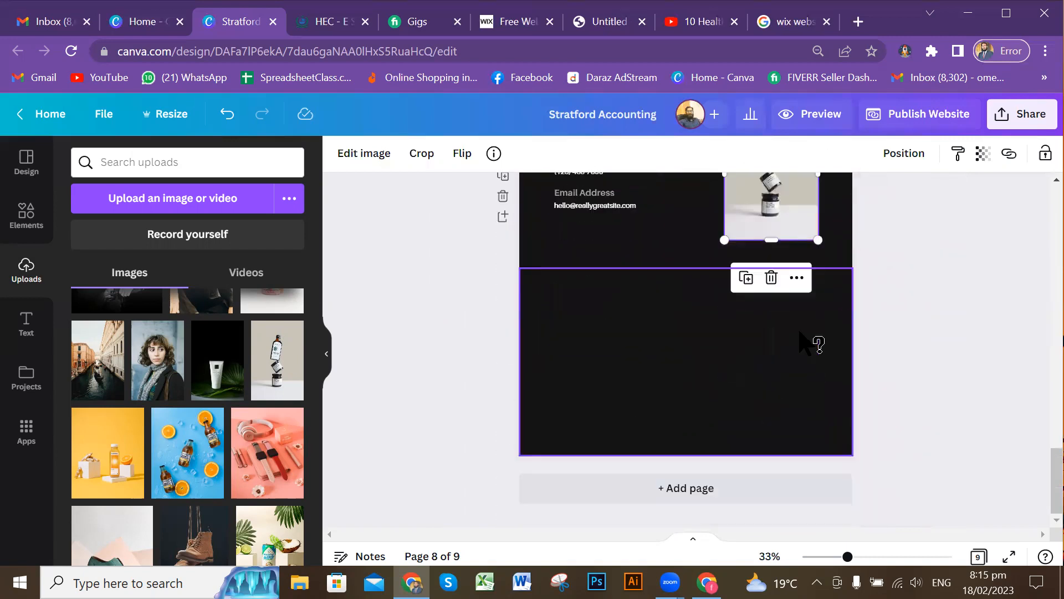
pyautogui.scroll(8, 812, 344)
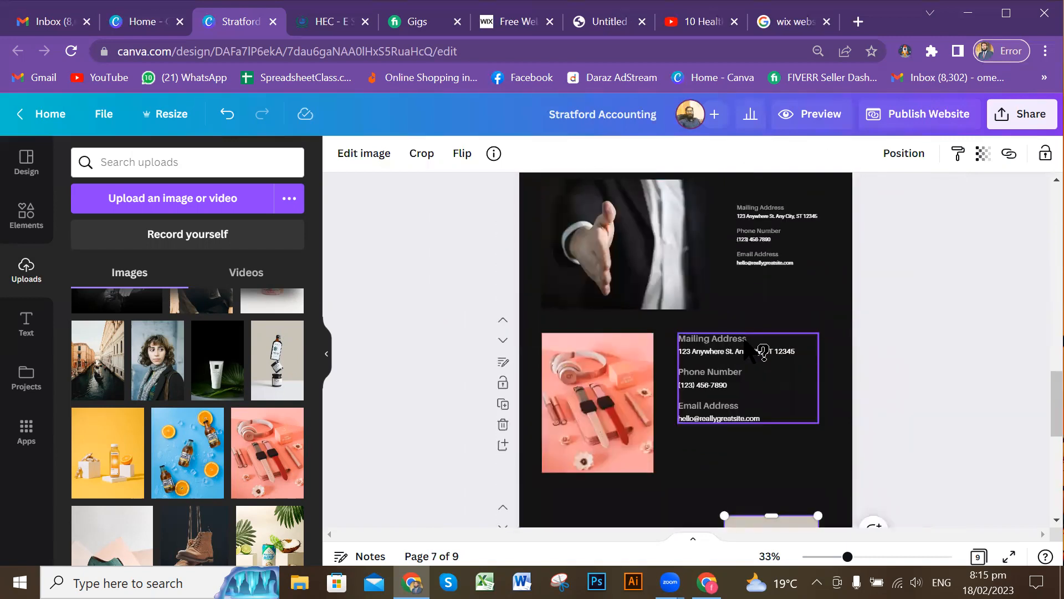
pyautogui.scroll(5, 807, 360)
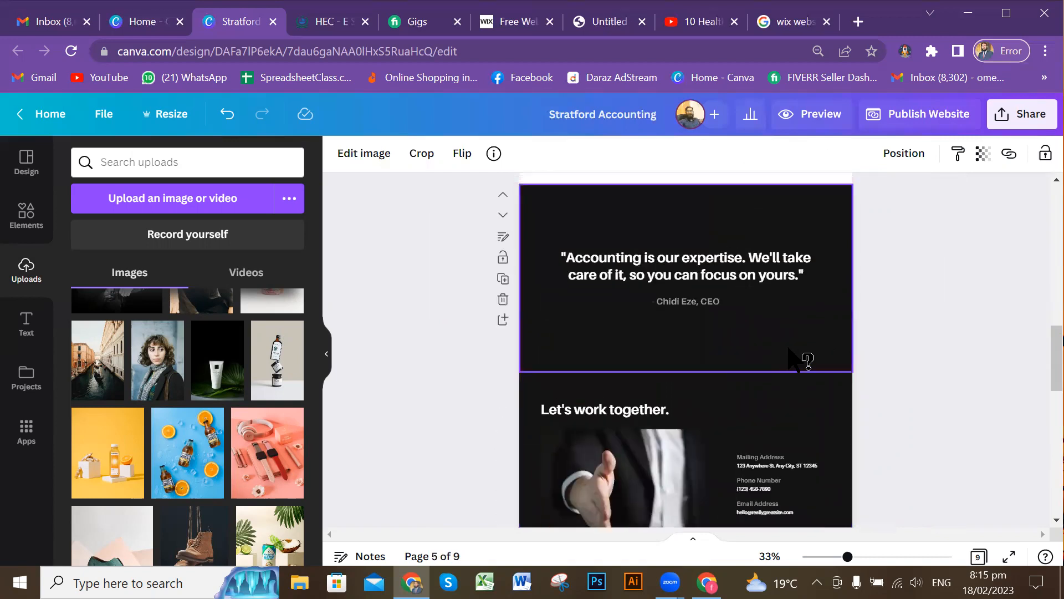
pyautogui.scroll(7, 749, 341)
pyautogui.scroll(-15, 740, 331)
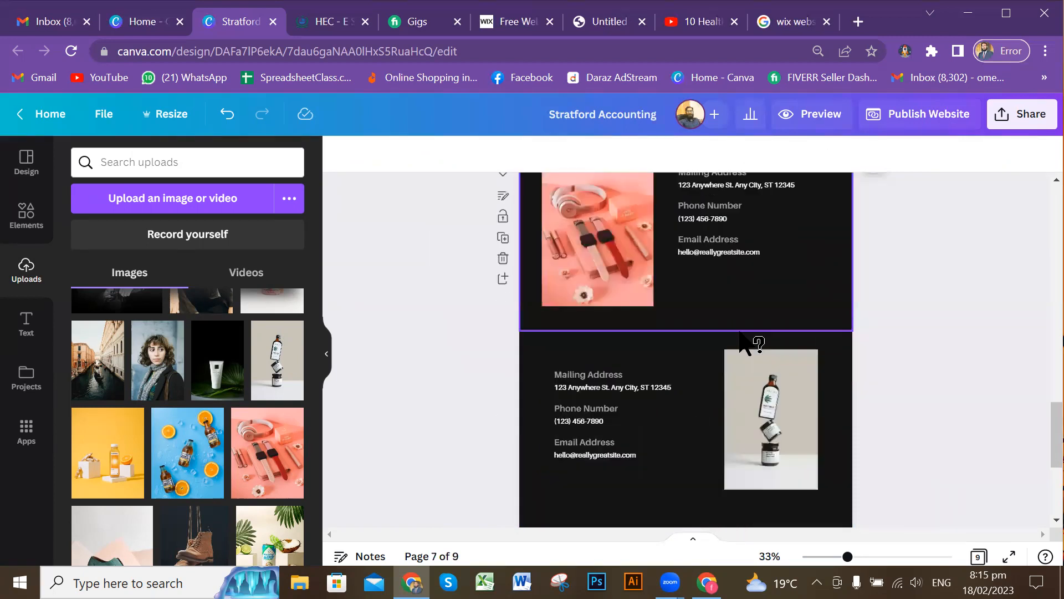
pyautogui.scroll(-5, 746, 341)
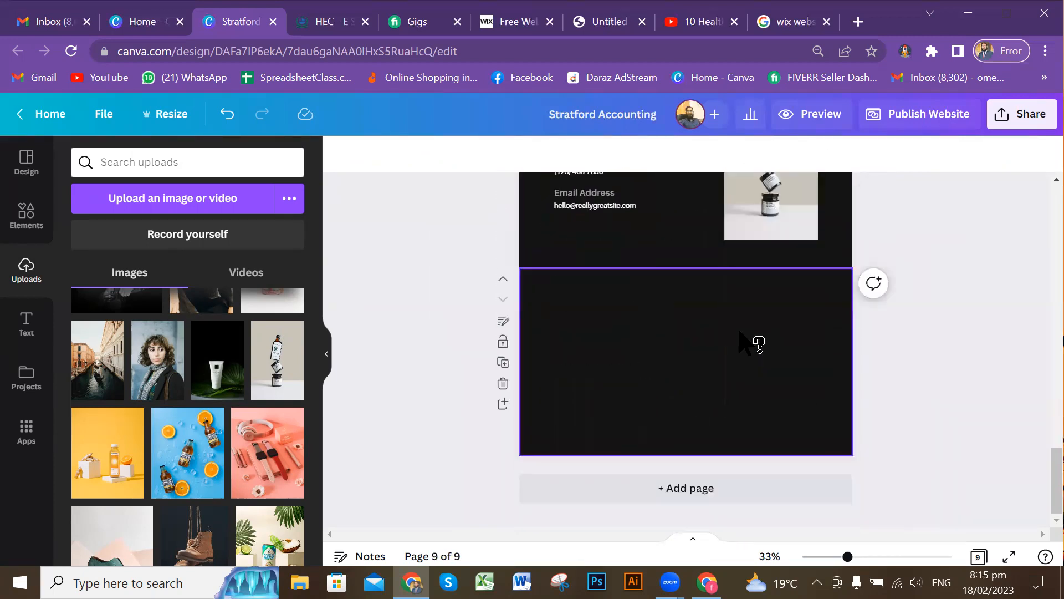
pyautogui.scroll(2, 688, 319)
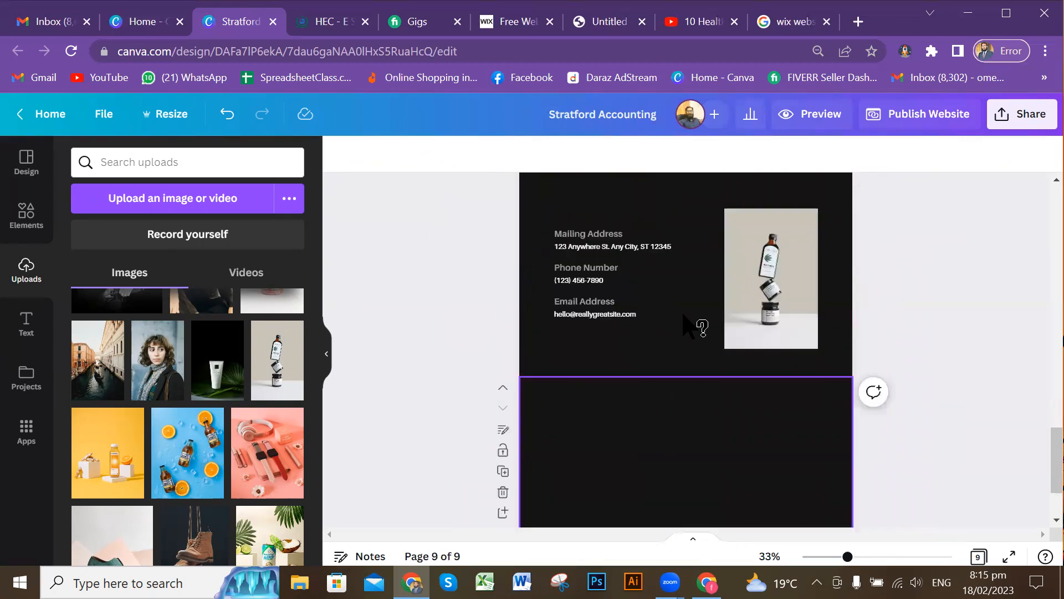
pyautogui.scroll(1, 687, 322)
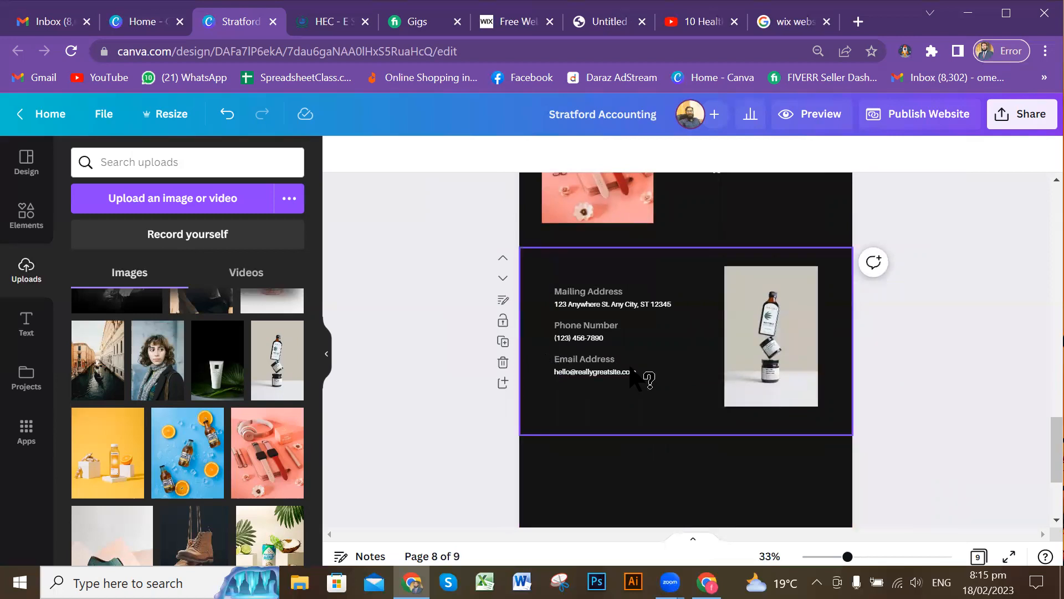
# Slightly enlarge the stacked bottle photo on page 8 and adjust its position on the right side of the page.
pyautogui.click(775, 333)
pyautogui.moveTo(776, 333); pyautogui.dragTo(783, 336)
pyautogui.moveTo(766, 372); pyautogui.dragTo(734, 416)
pyautogui.click(922, 380)
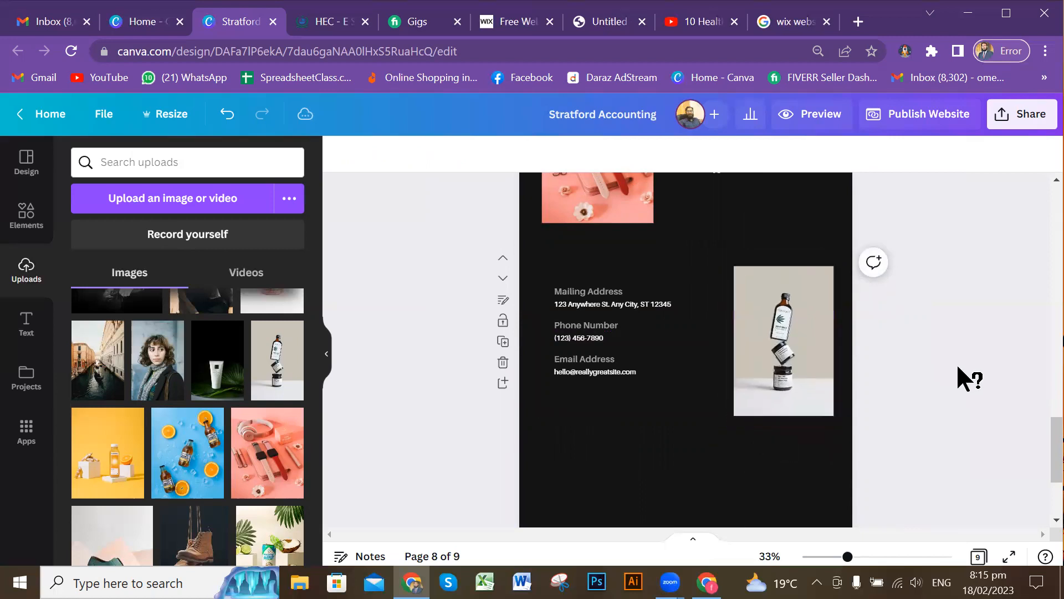
pyautogui.moveTo(779, 325); pyautogui.dragTo(768, 325)
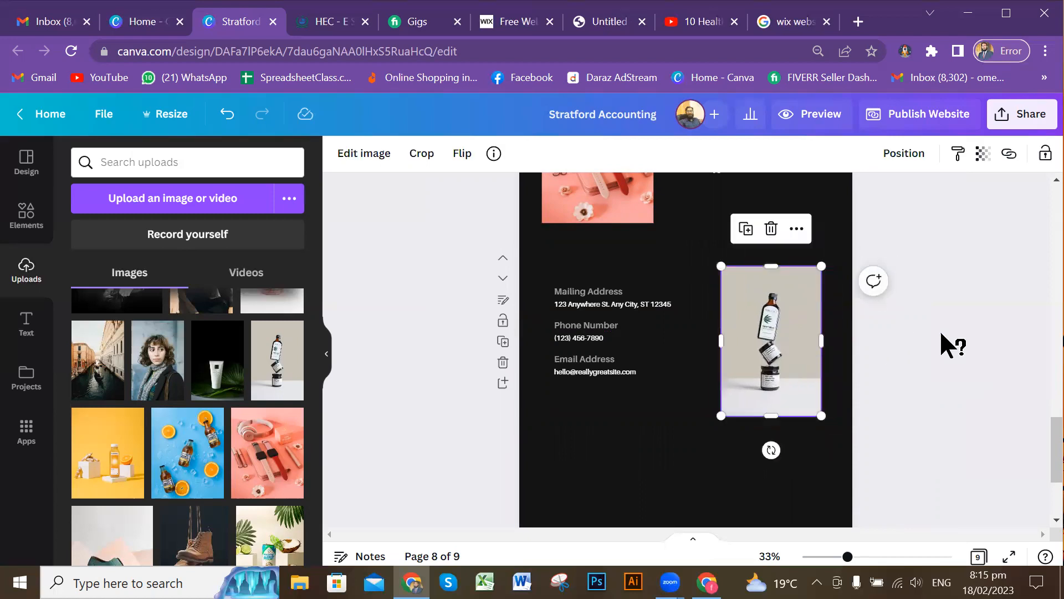
pyautogui.click(943, 338)
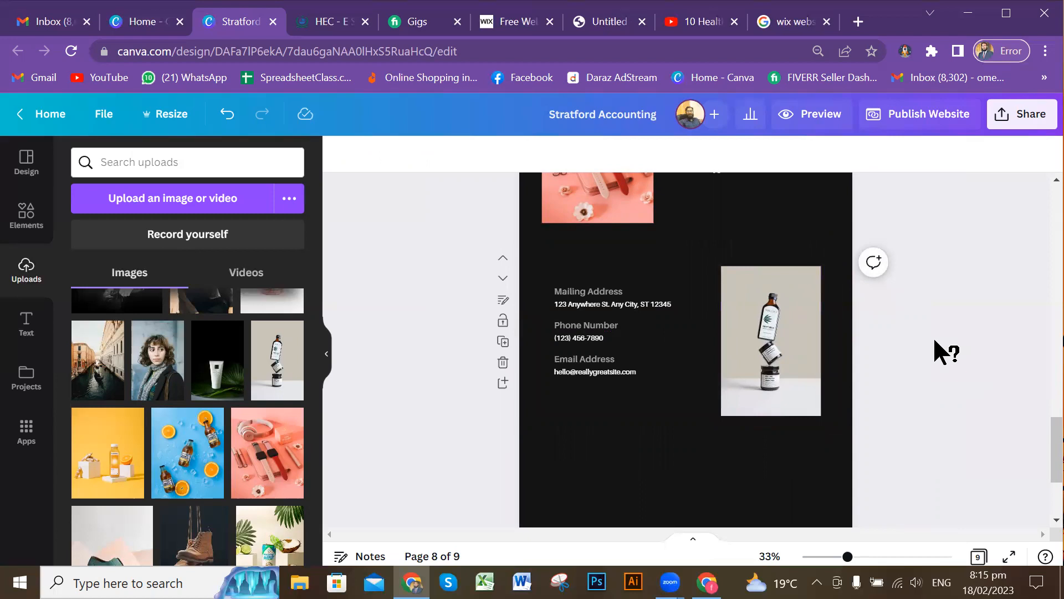
# Review the whole website design at a closer zoom, from the added pages back to the Stratford Accounting title page.
pyautogui.keyDown('ctrl'); pyautogui.scroll(5, 934, 341); pyautogui.keyUp('ctrl')
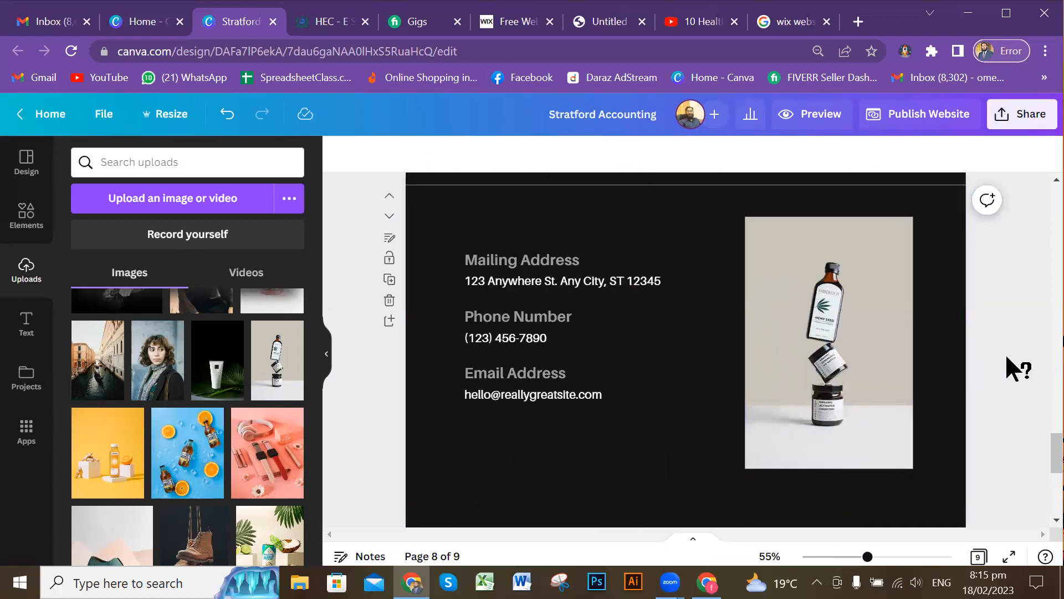
pyautogui.scroll(8, 1006, 353)
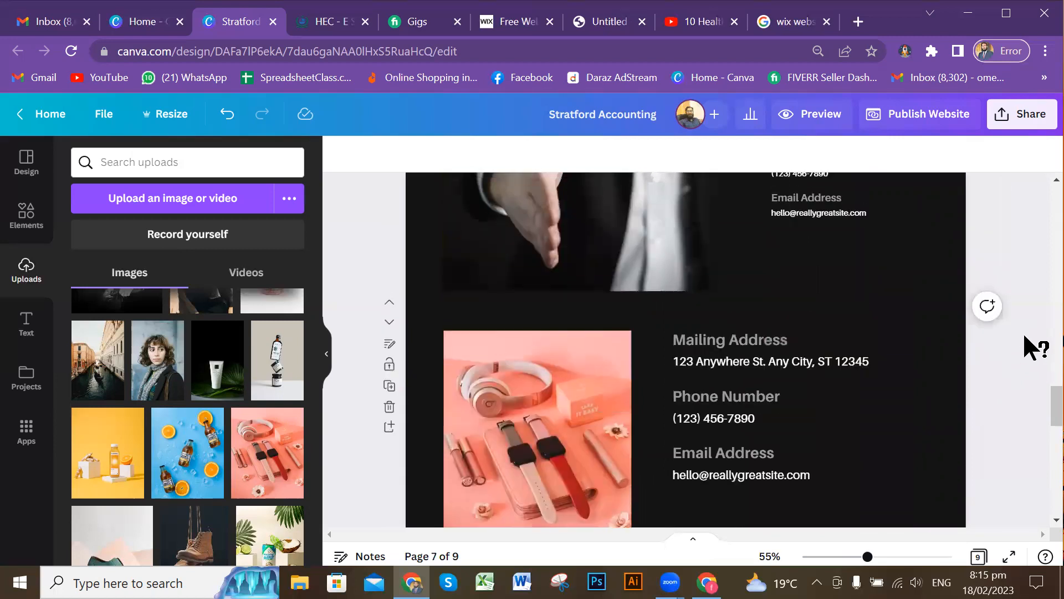
pyautogui.scroll(20, 1024, 334)
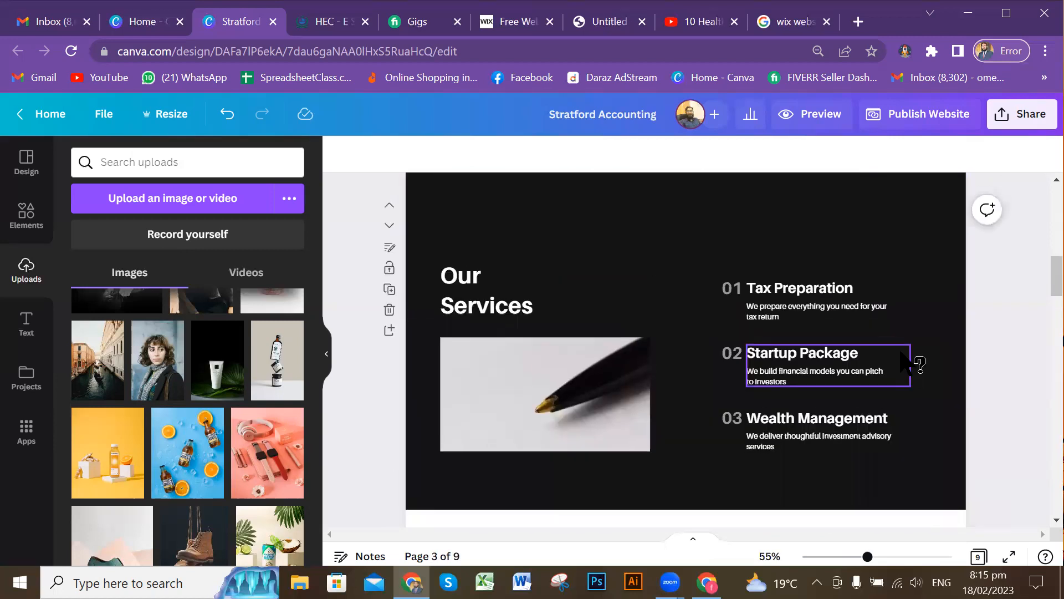
pyautogui.scroll(10, 918, 363)
pyautogui.scroll(-5, 931, 359)
pyautogui.scroll(-20, 918, 355)
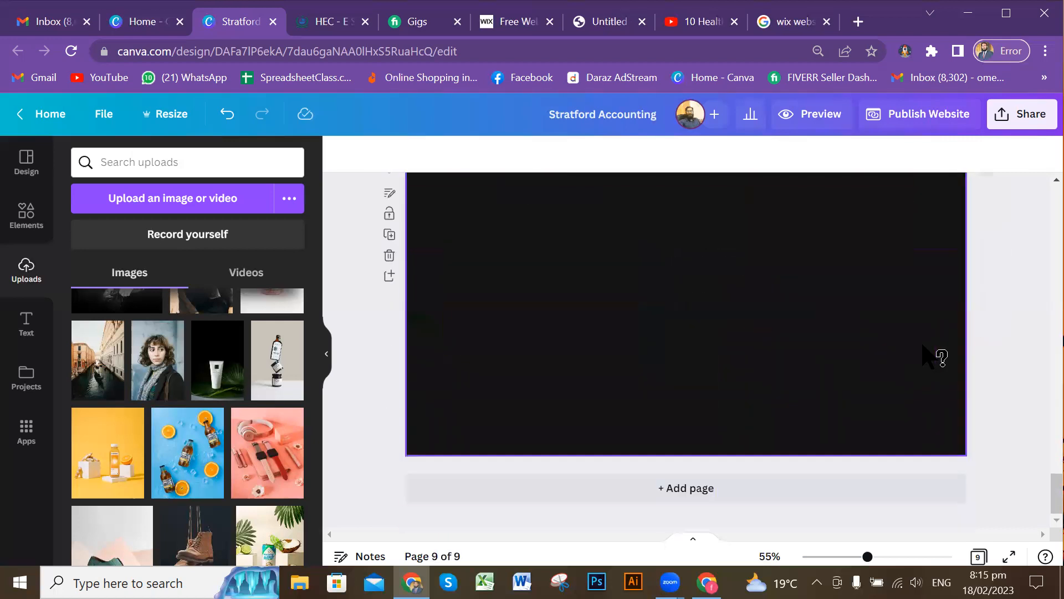
pyautogui.scroll(2, 936, 356)
pyautogui.scroll(12, 937, 355)
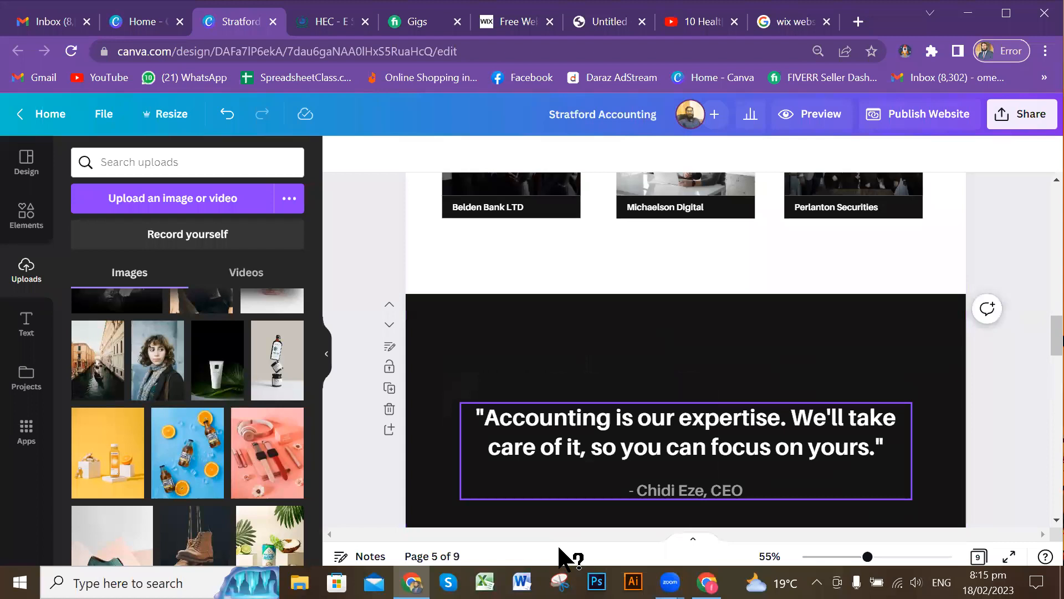
pyautogui.scroll(12, 953, 375)
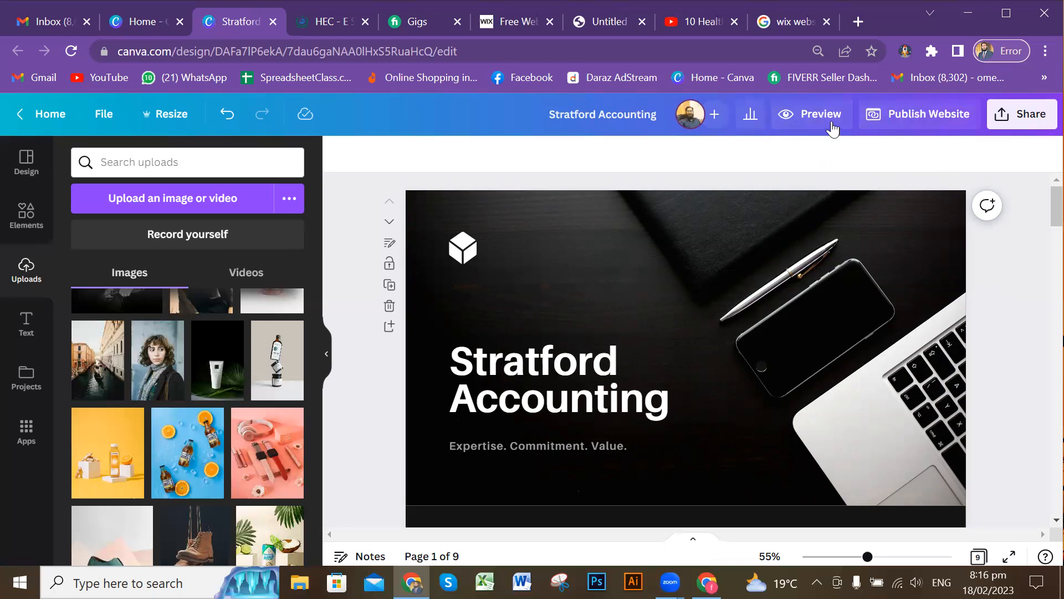
# Preview the website in desktop view and examine its template sections from the title page through the contact section.
pyautogui.click(808, 113)
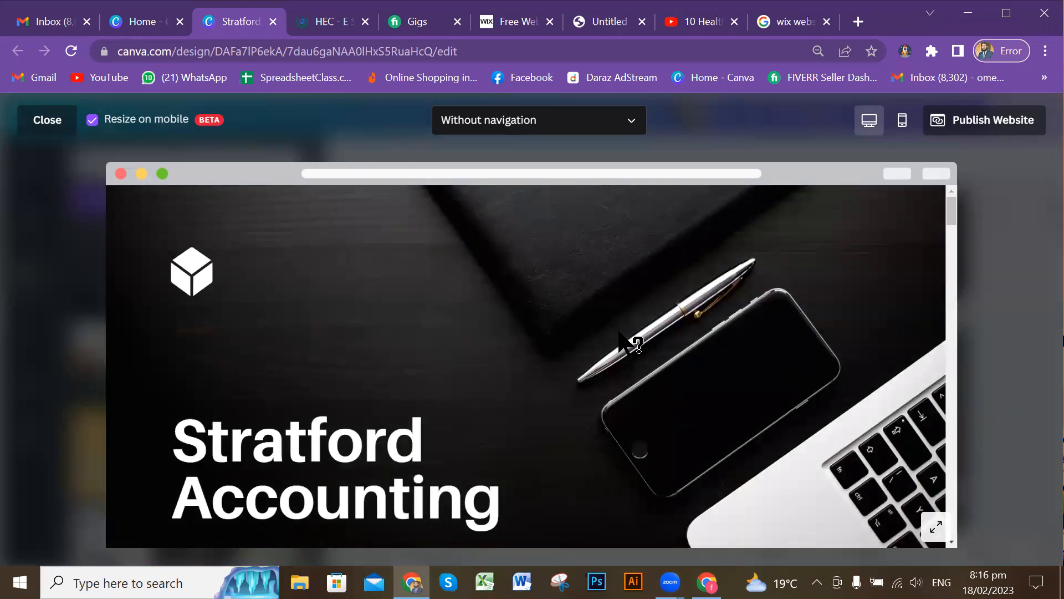
pyautogui.scroll(-1, 673, 347)
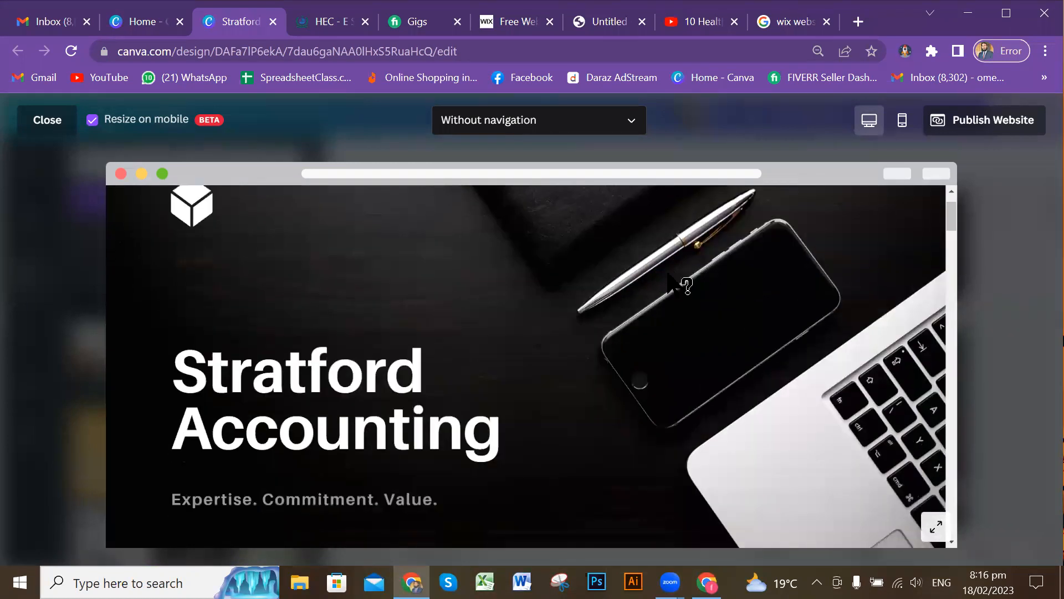
pyautogui.scroll(1, 685, 285)
pyautogui.scroll(-2, 693, 328)
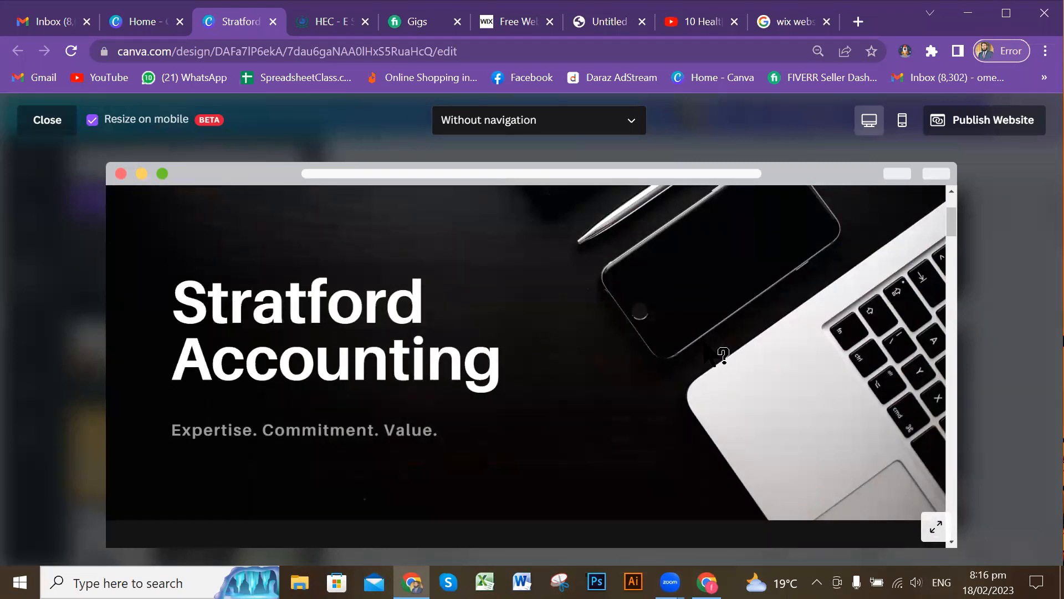
pyautogui.scroll(-5, 734, 333)
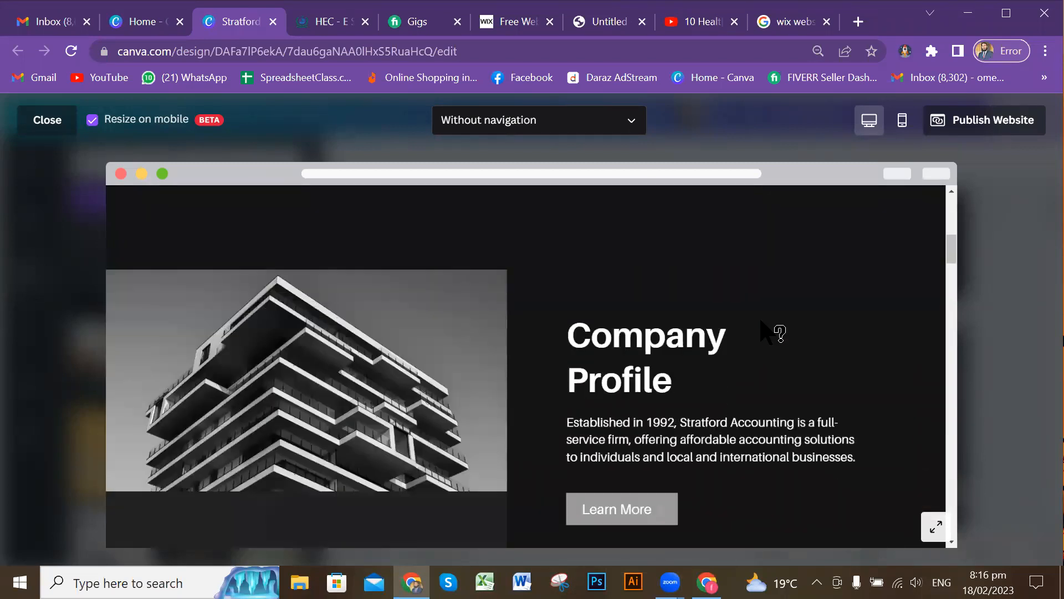
pyautogui.scroll(-3, 776, 330)
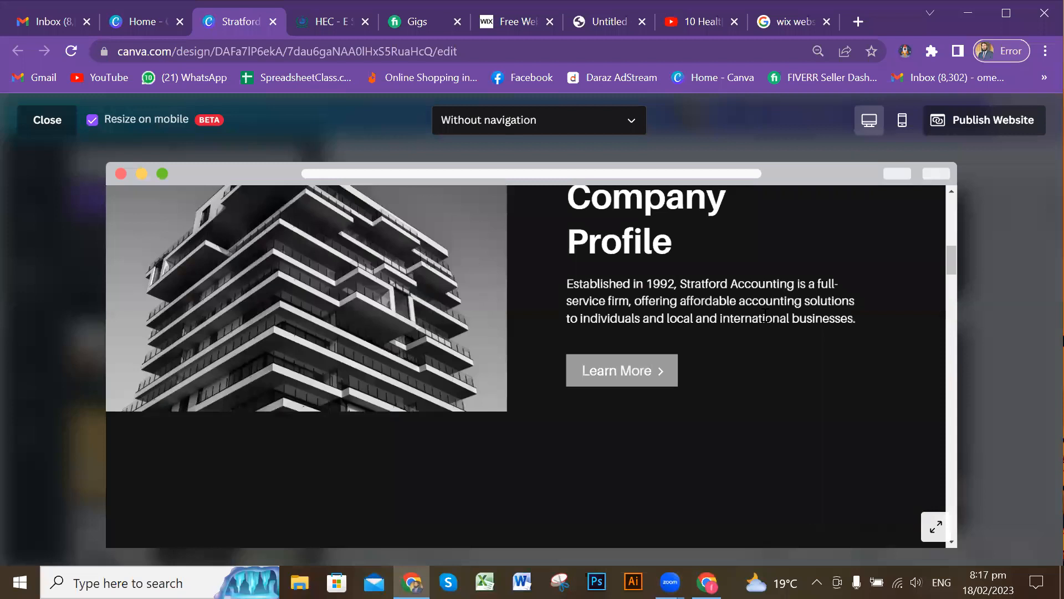
pyautogui.scroll(-5, 765, 320)
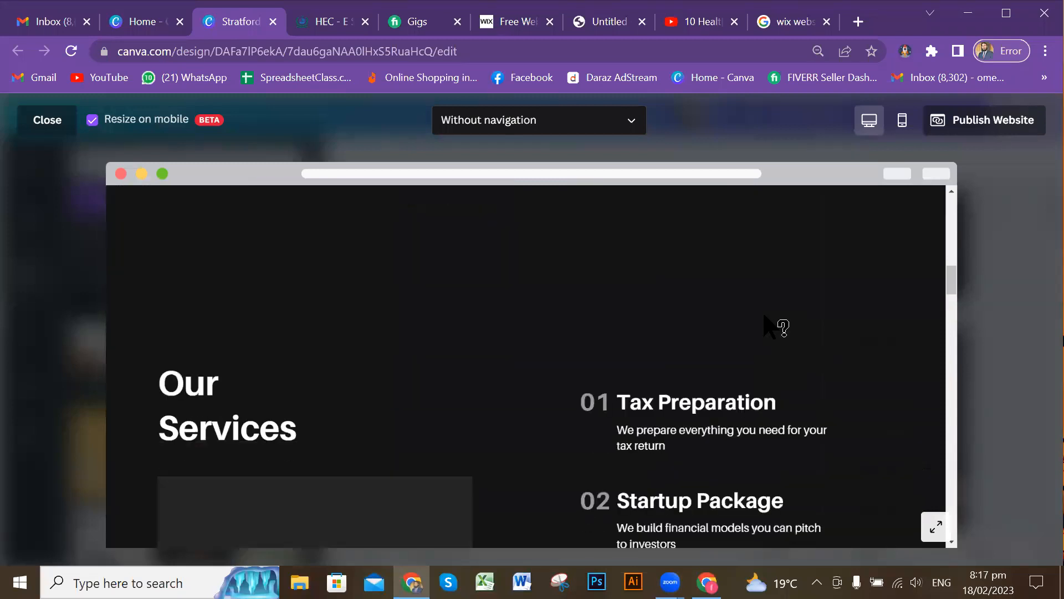
pyautogui.scroll(-6, 766, 319)
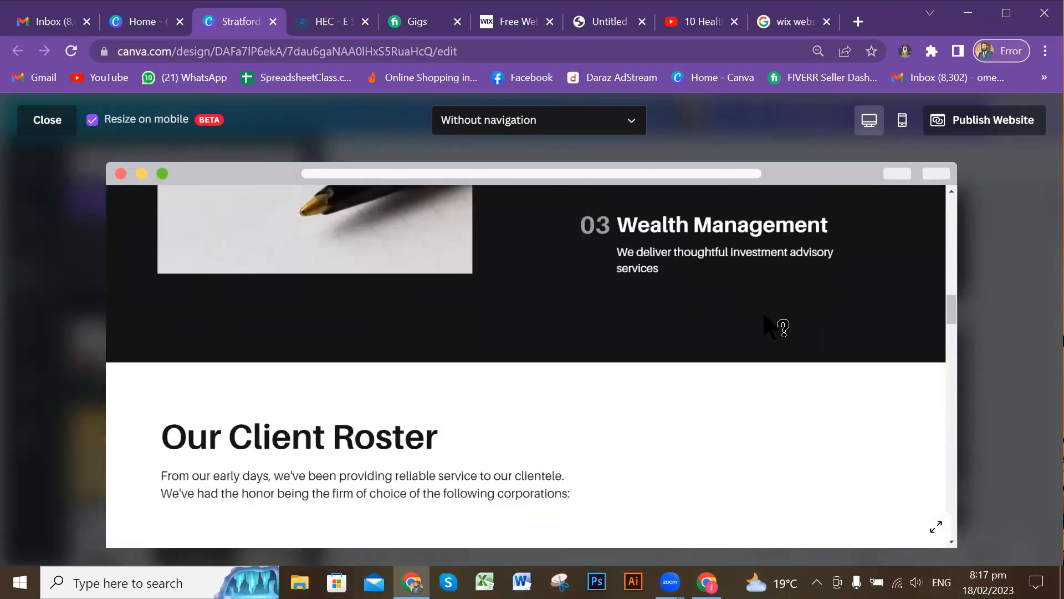
pyautogui.scroll(-4, 765, 316)
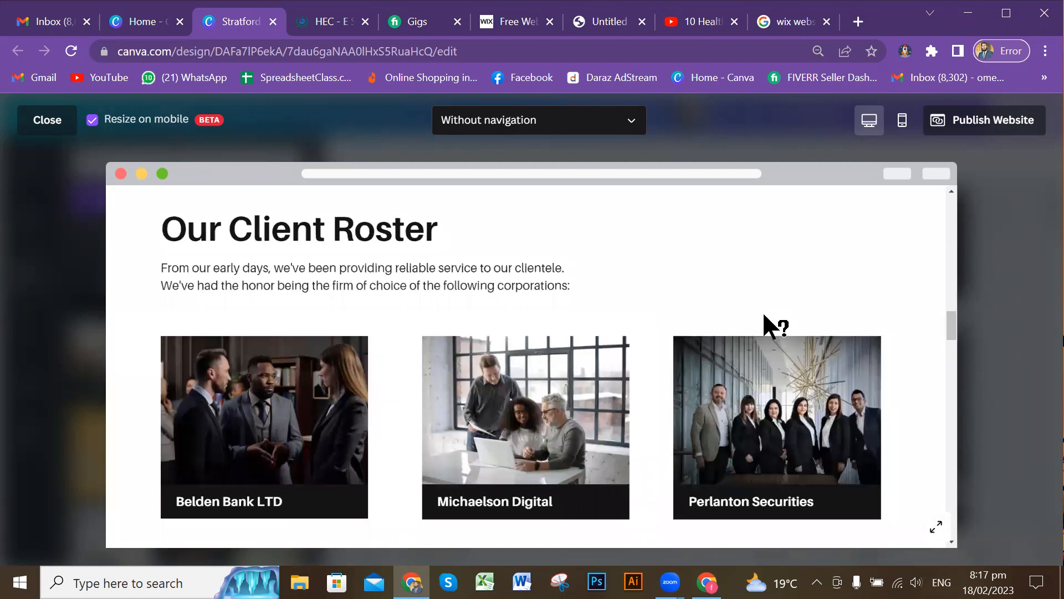
pyautogui.scroll(-5, 764, 315)
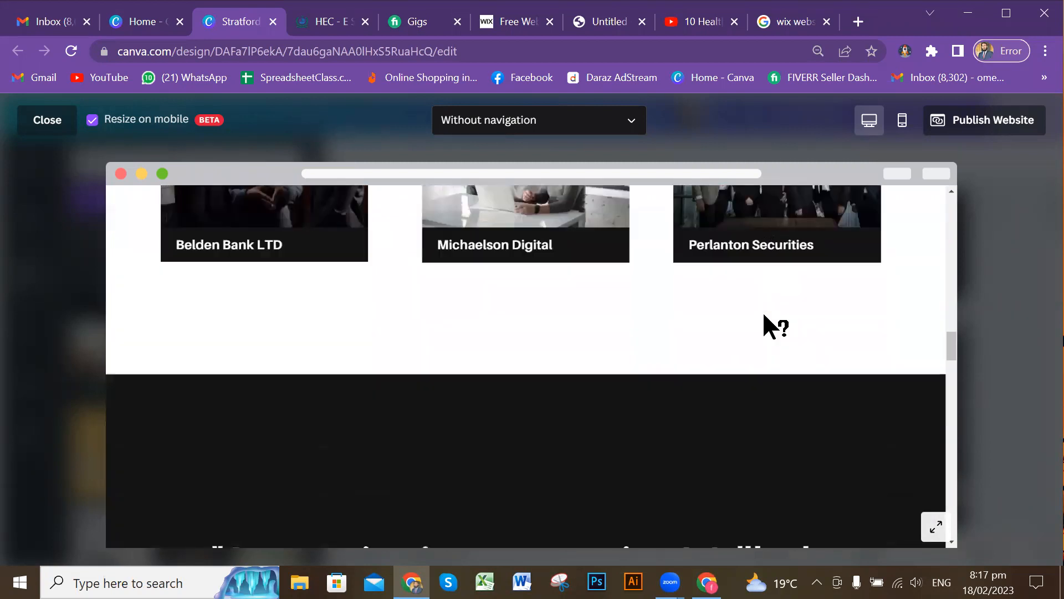
pyautogui.scroll(-5, 764, 315)
pyautogui.scroll(-5, 765, 314)
pyautogui.scroll(-5, 765, 321)
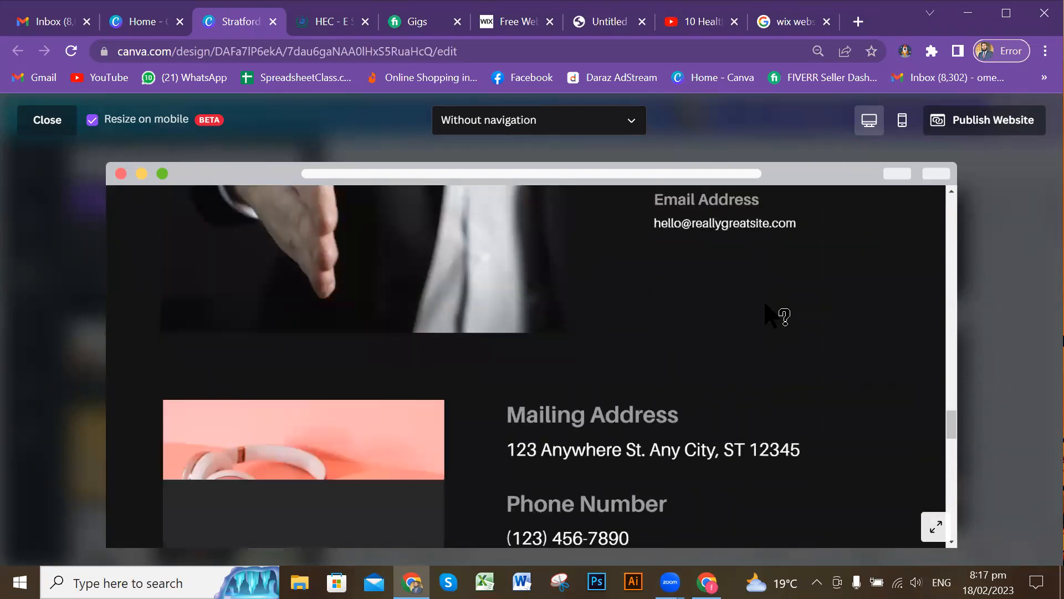
# Examine the added headphones and stacked-bottle photo pages in the desktop preview and return to the title page.
pyautogui.scroll(-3, 766, 304)
pyautogui.scroll(-2, 766, 304)
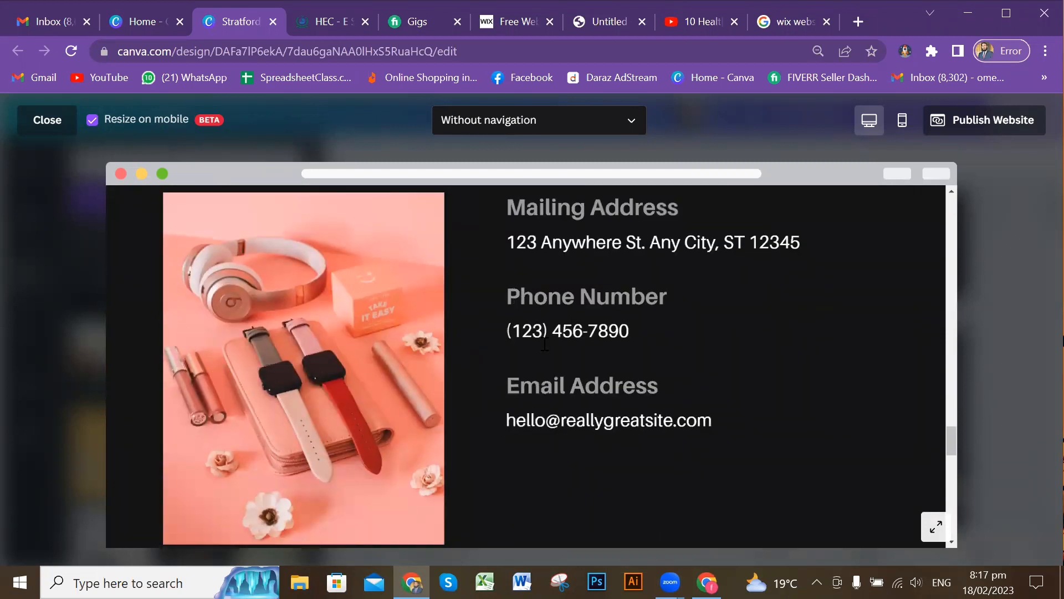
pyautogui.scroll(-2, 652, 353)
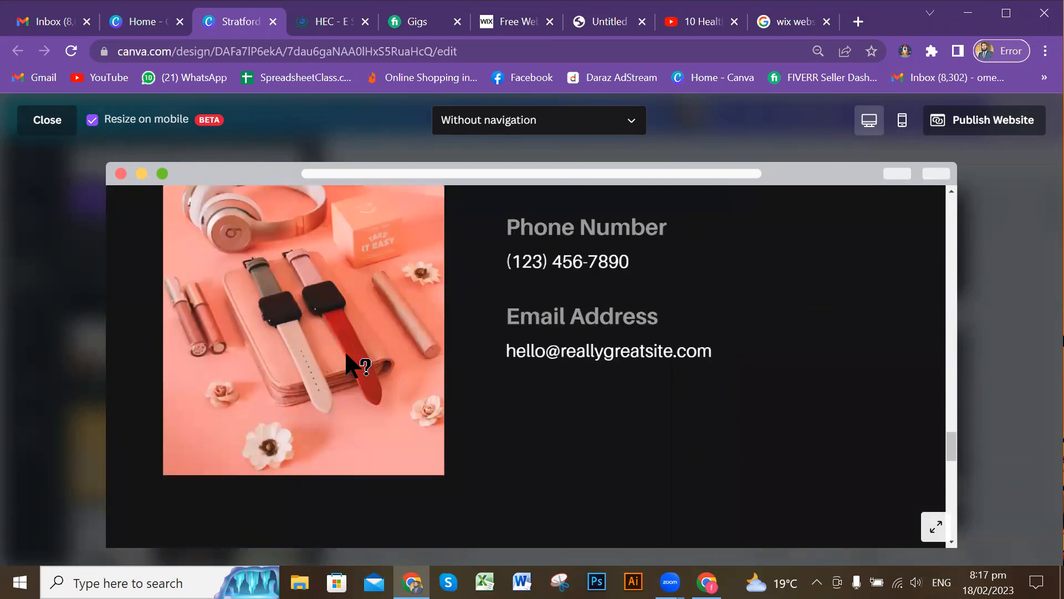
pyautogui.scroll(-8, 762, 309)
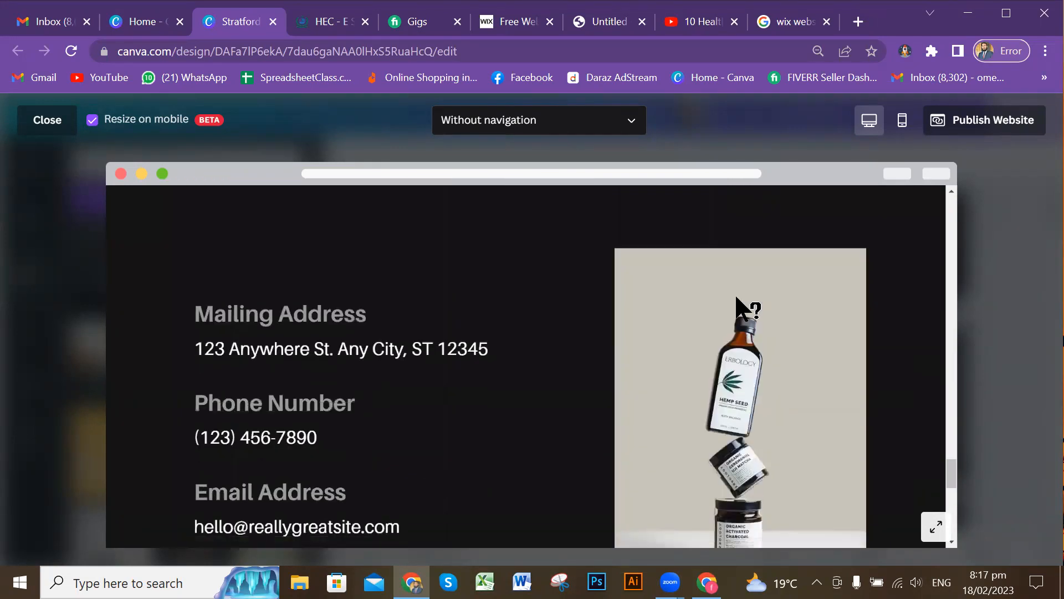
pyautogui.scroll(-2, 735, 295)
pyautogui.scroll(-8, 736, 298)
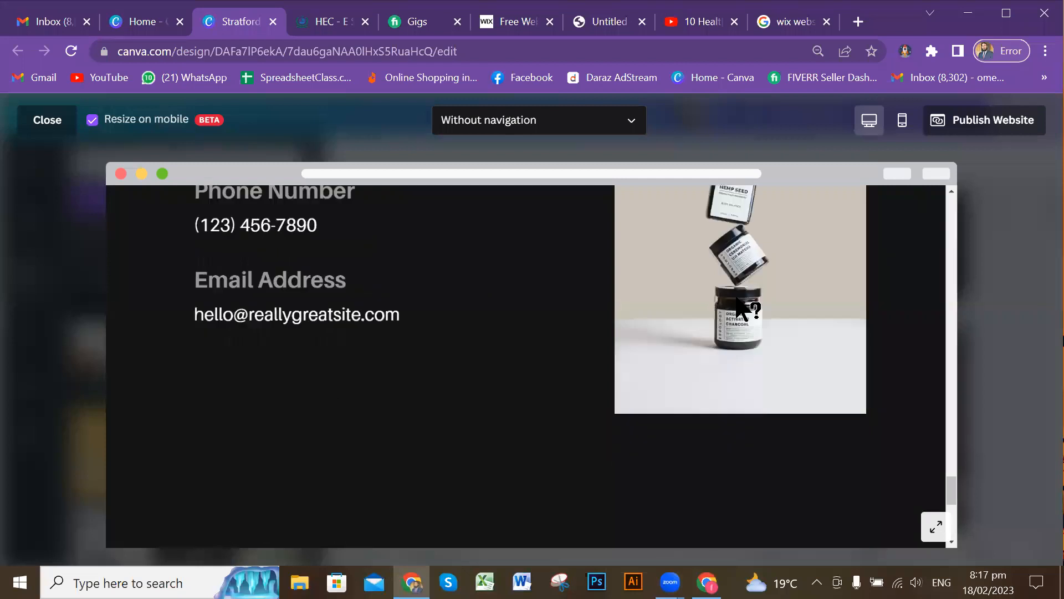
pyautogui.scroll(6, 737, 297)
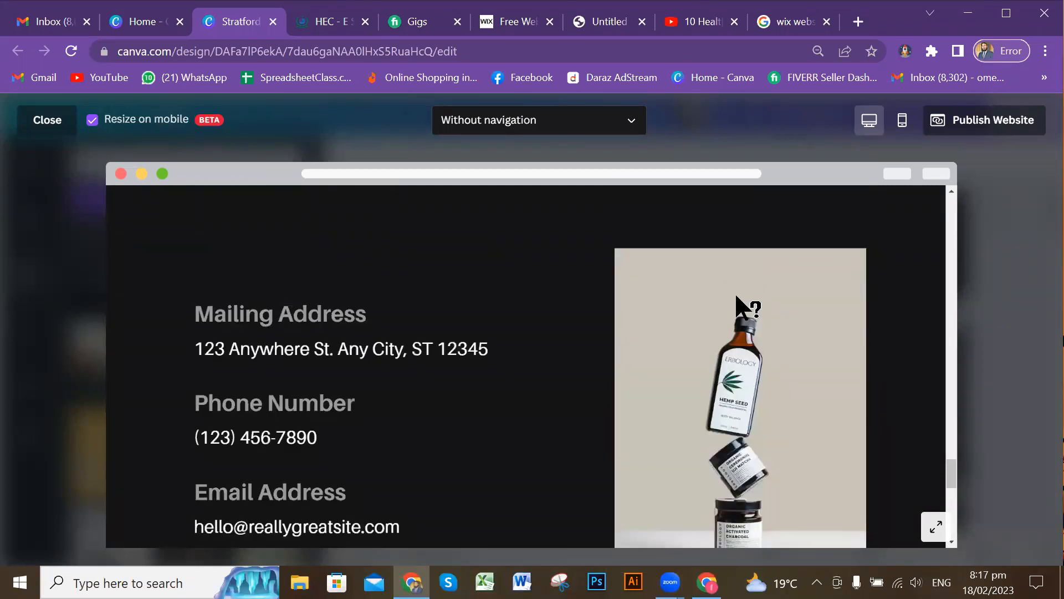
pyautogui.scroll(-10, 736, 298)
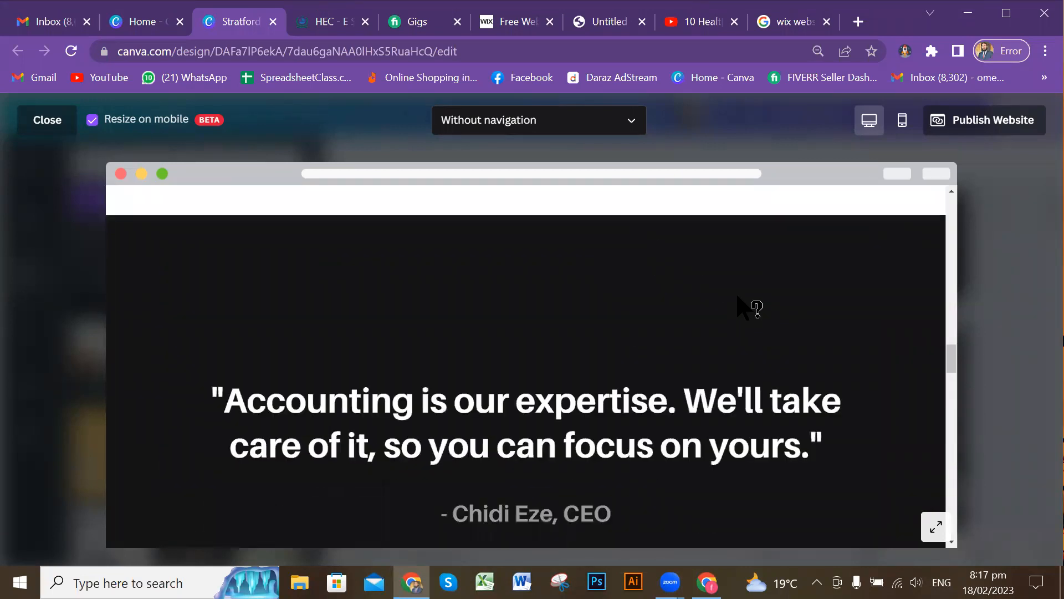
pyautogui.scroll(4, 737, 297)
pyautogui.scroll(8, 741, 299)
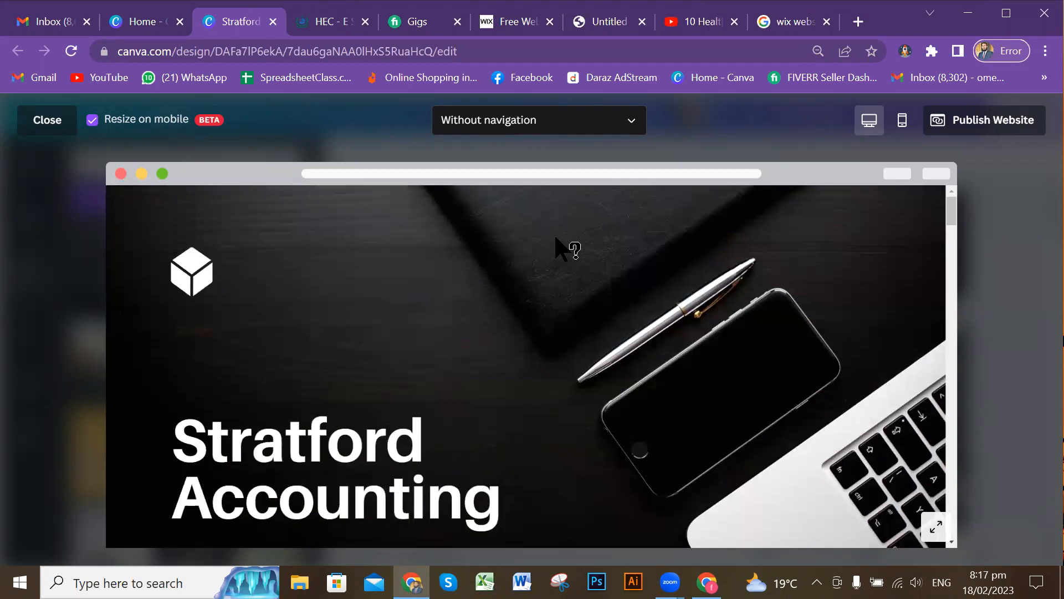
pyautogui.scroll(-5, 765, 332)
pyautogui.scroll(5, 771, 310)
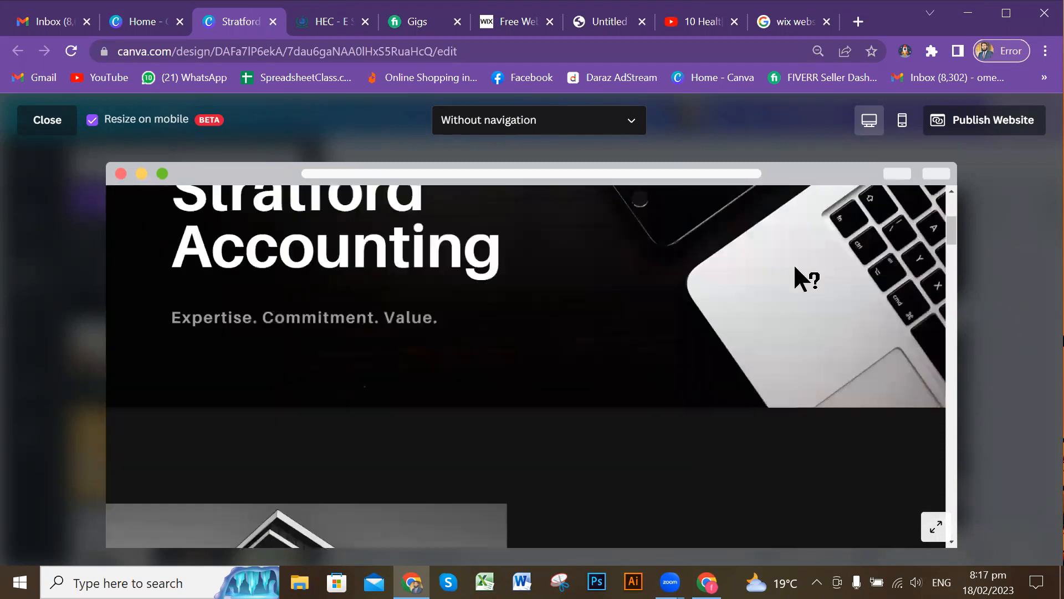
# Switch the preview to mobile view and examine the layout of every section from the title to the last page.
pyautogui.click(903, 124)
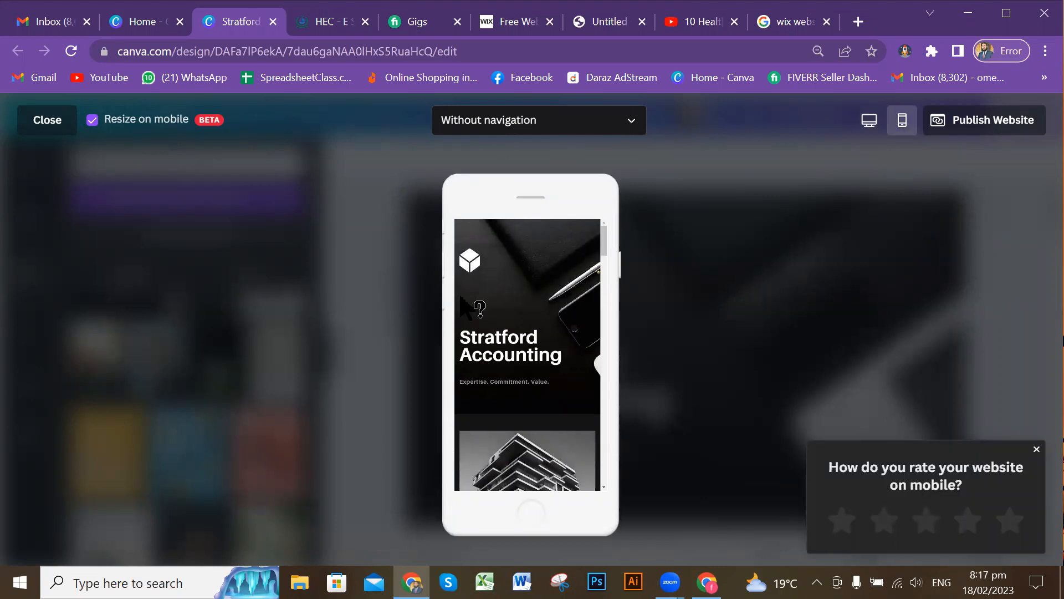
pyautogui.scroll(-1, 565, 321)
pyautogui.scroll(-5, 565, 320)
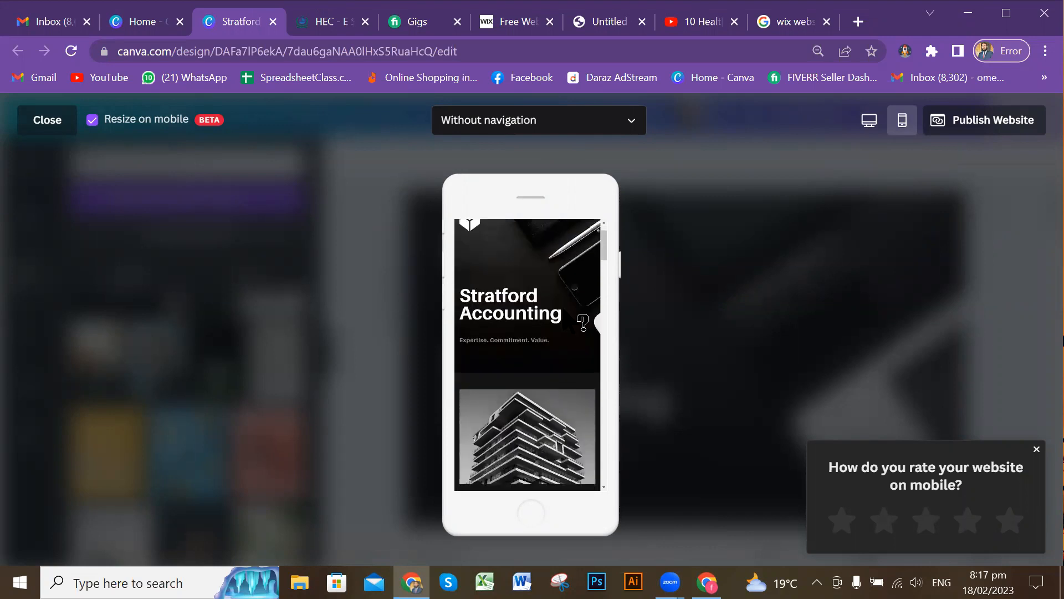
pyautogui.scroll(-5, 565, 320)
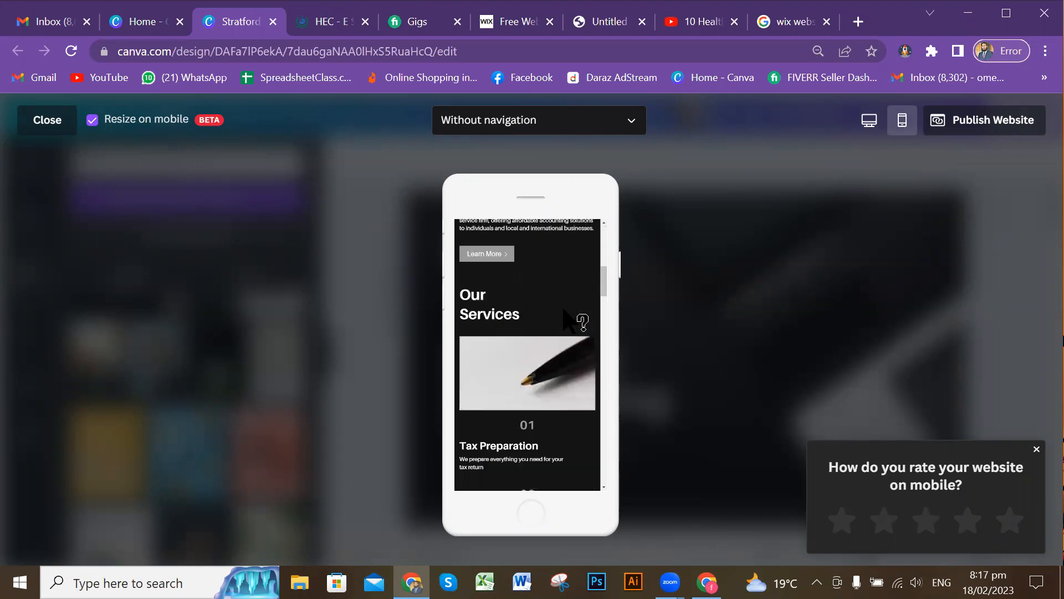
pyautogui.scroll(-4, 565, 320)
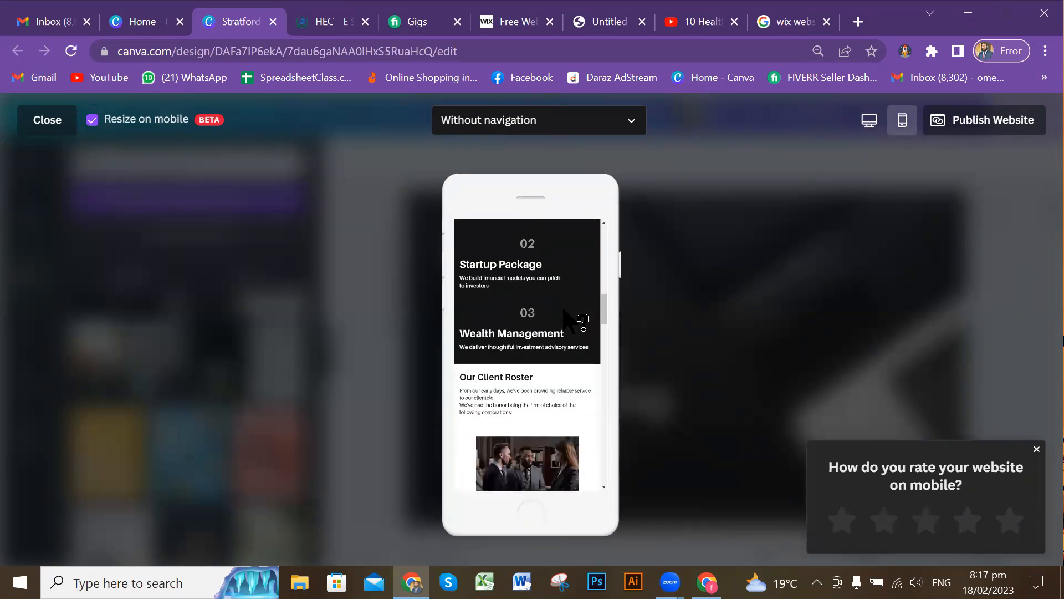
pyautogui.scroll(-1, 571, 322)
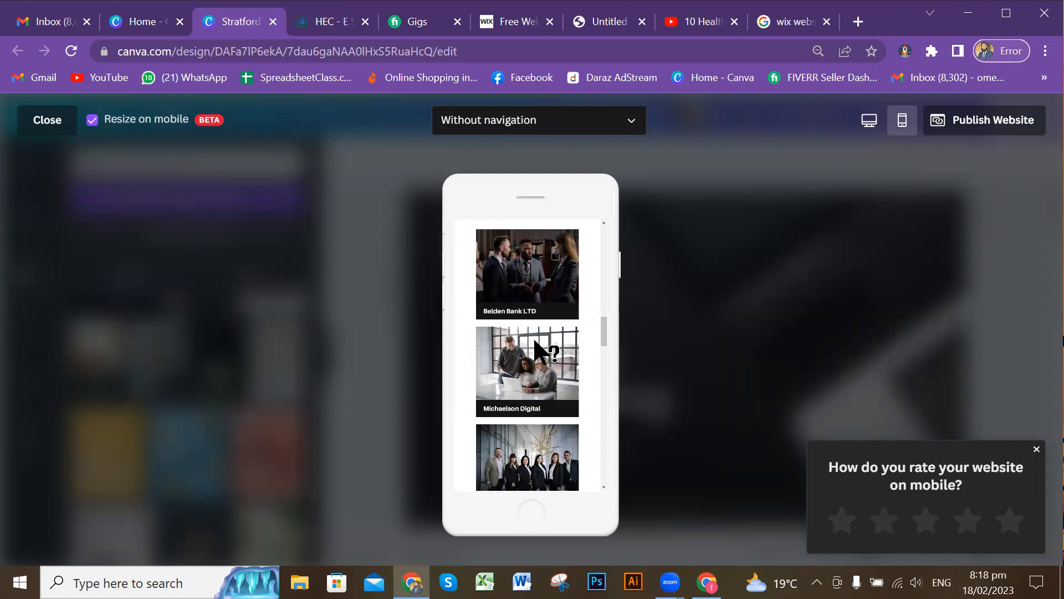
pyautogui.scroll(-5, 546, 350)
pyautogui.scroll(-6, 546, 350)
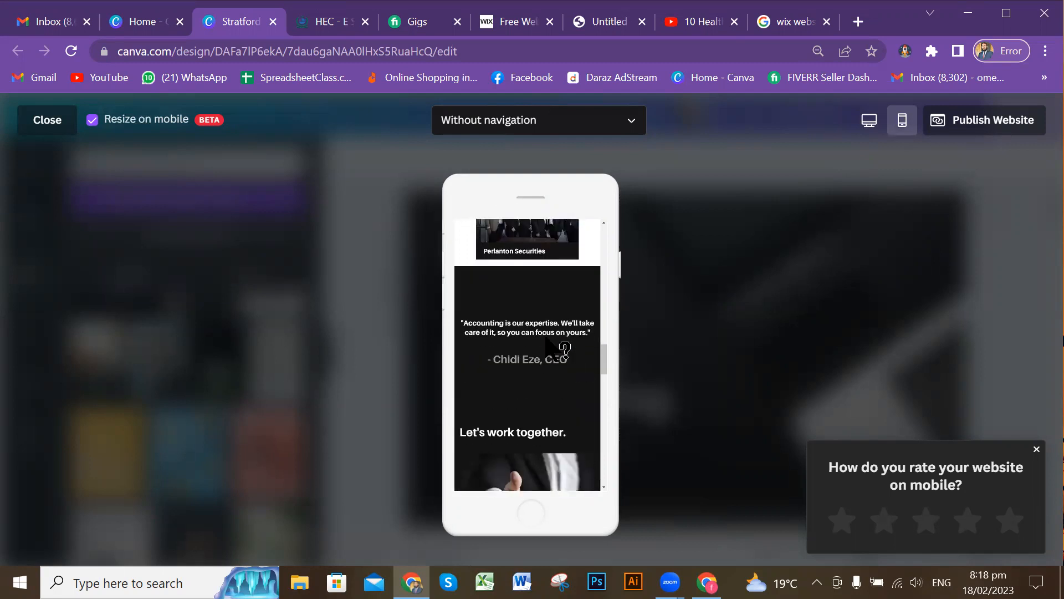
pyautogui.scroll(-2, 549, 338)
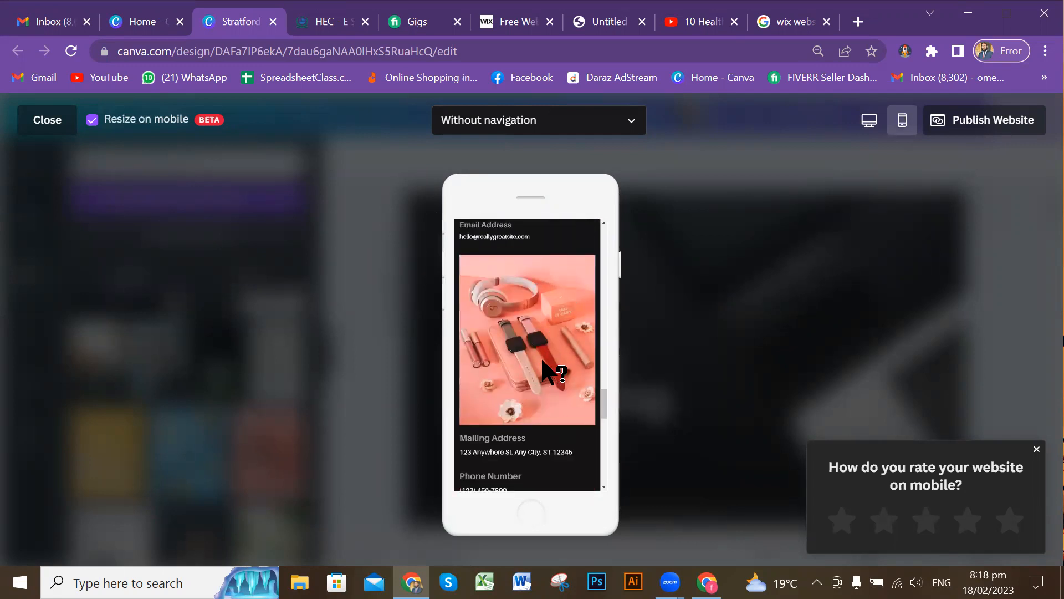
pyautogui.scroll(-1, 546, 355)
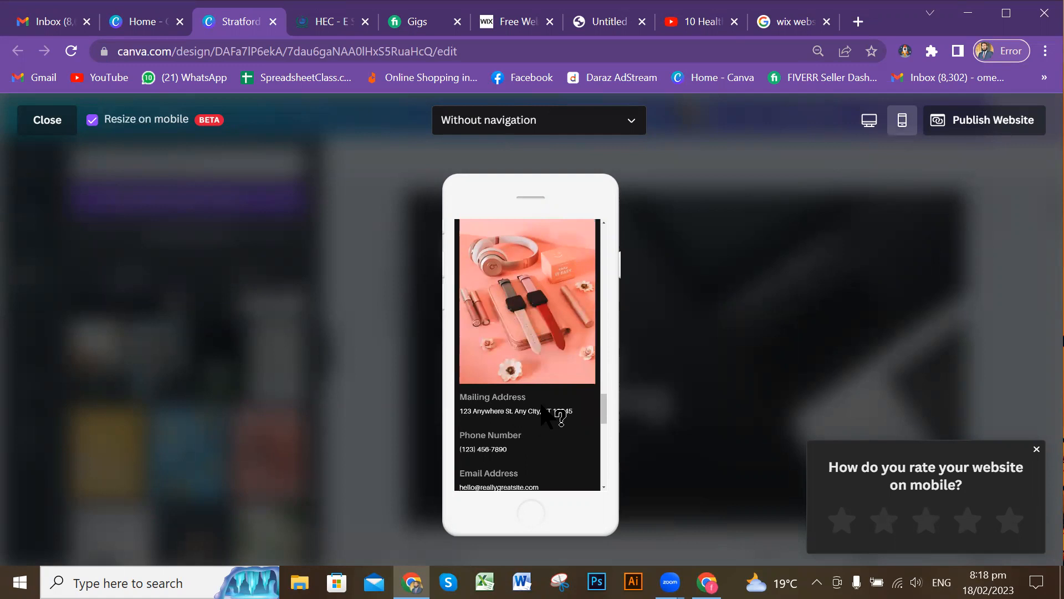
pyautogui.scroll(-5, 546, 417)
pyautogui.scroll(-5, 547, 376)
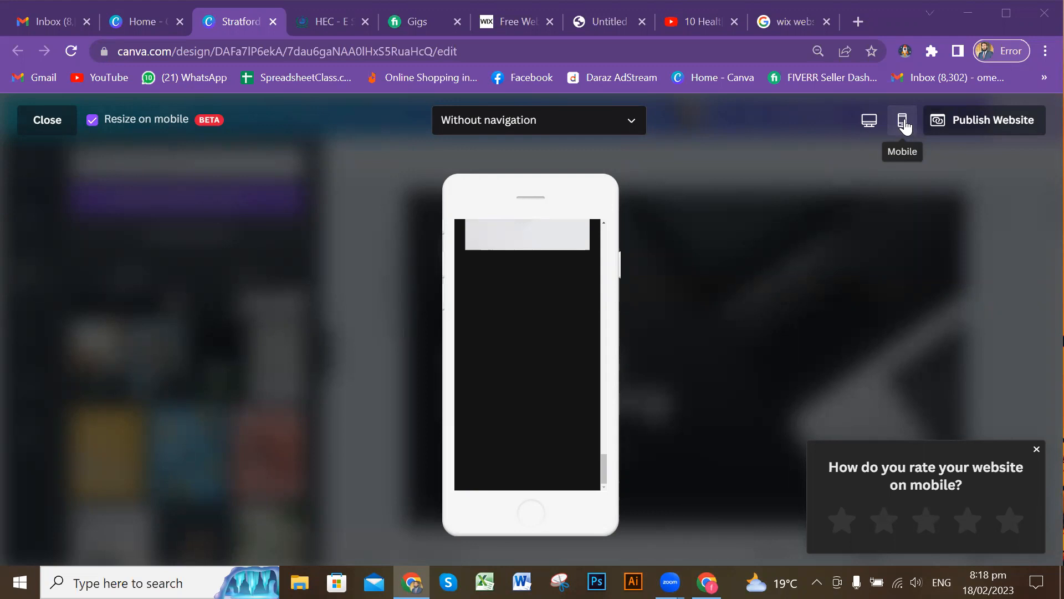
# Return the preview to desktop view and check the bottle photo page and contact sections against the mobile layout.
pyautogui.click(872, 125)
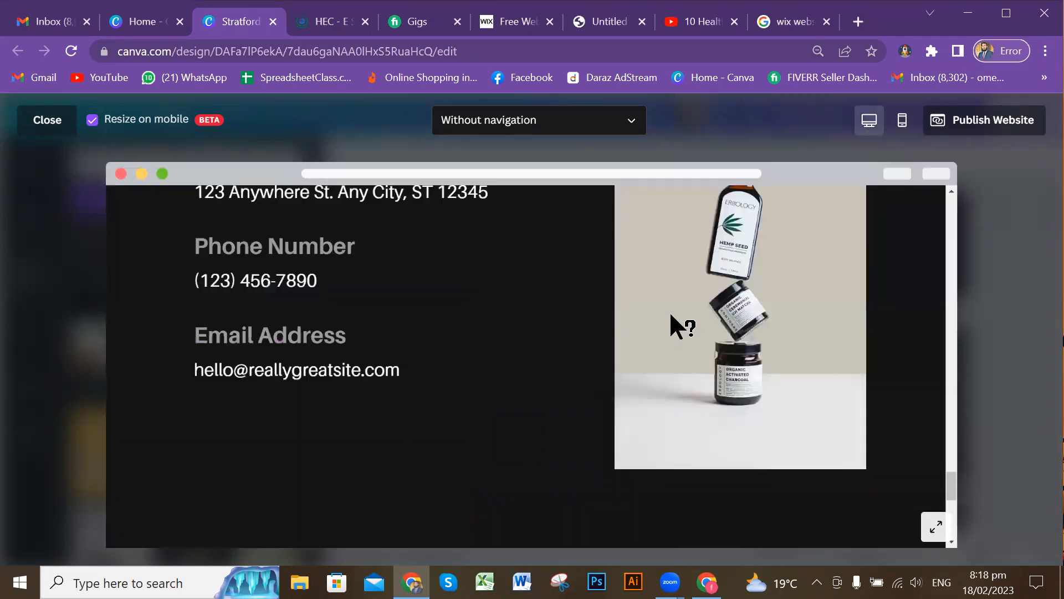
pyautogui.scroll(-1, 671, 316)
pyautogui.scroll(-1, 671, 310)
pyautogui.scroll(10, 684, 323)
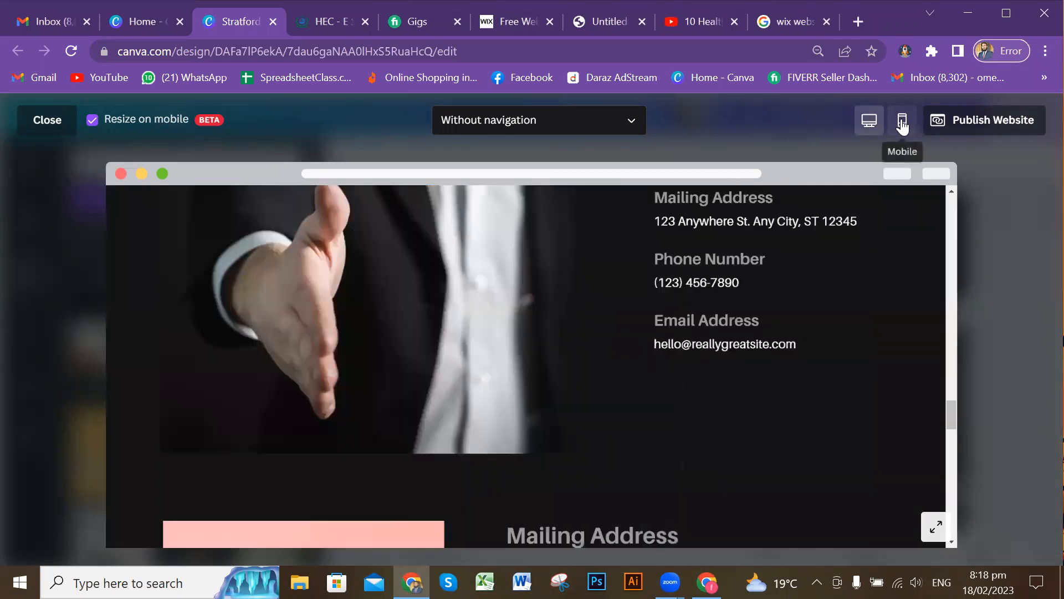
# Recheck the photo, contact and company profile sections in mobile view, and set the preview back to desktop view.
pyautogui.click(902, 126)
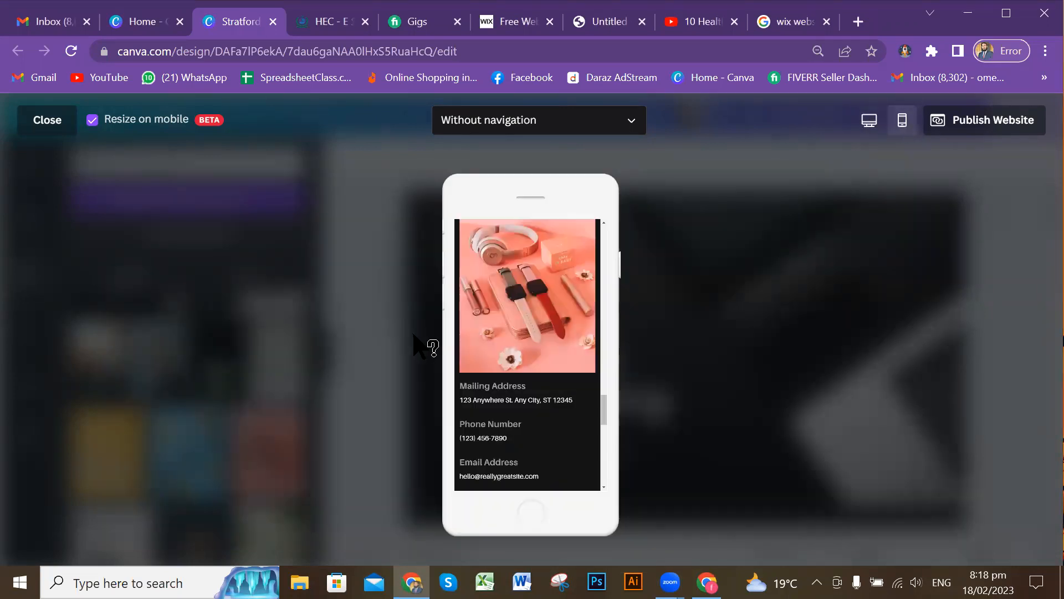
pyautogui.scroll(-6, 531, 322)
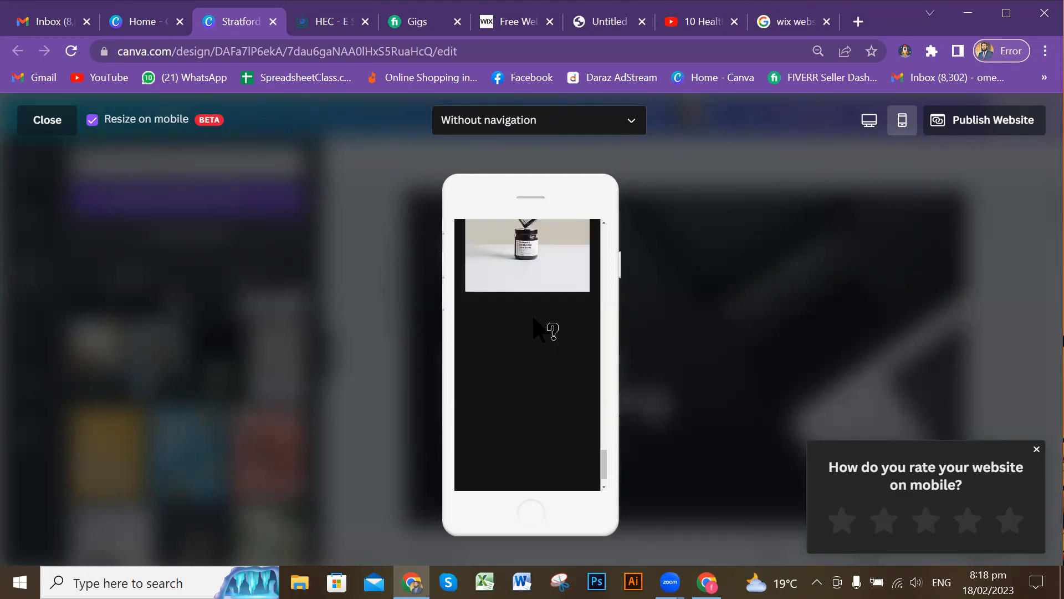
pyautogui.scroll(10, 540, 330)
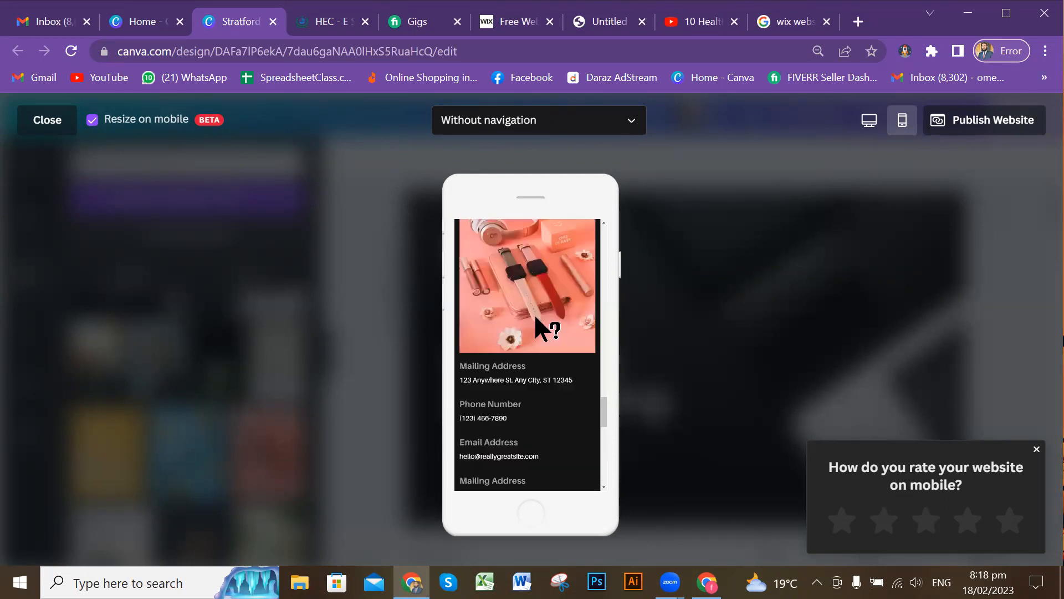
pyautogui.scroll(5, 541, 324)
pyautogui.scroll(-6, 546, 316)
pyautogui.scroll(-8, 560, 316)
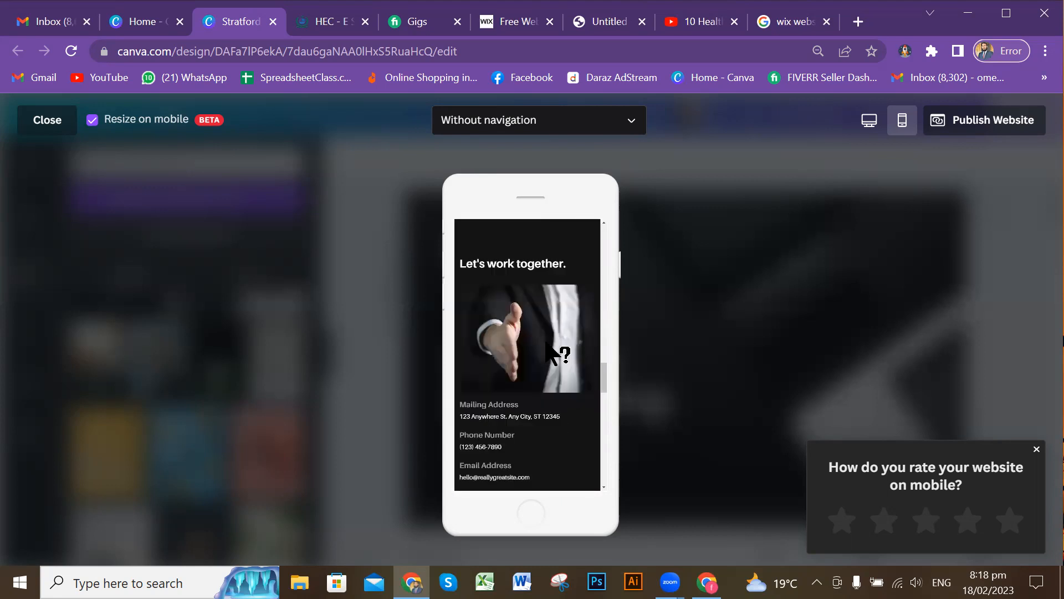
pyautogui.scroll(5, 571, 347)
pyautogui.scroll(10, 568, 343)
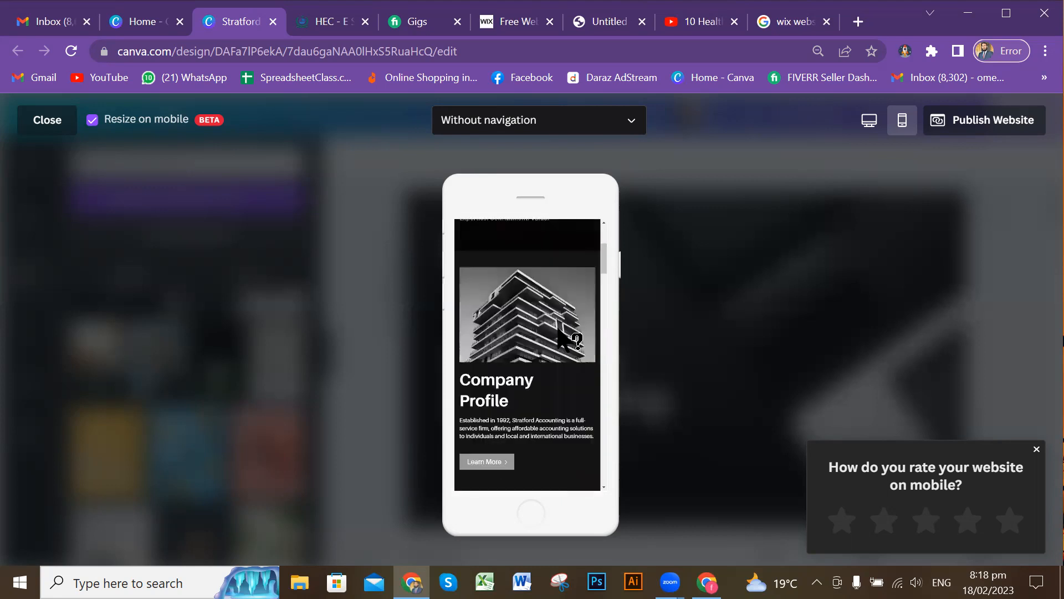
pyautogui.click(872, 125)
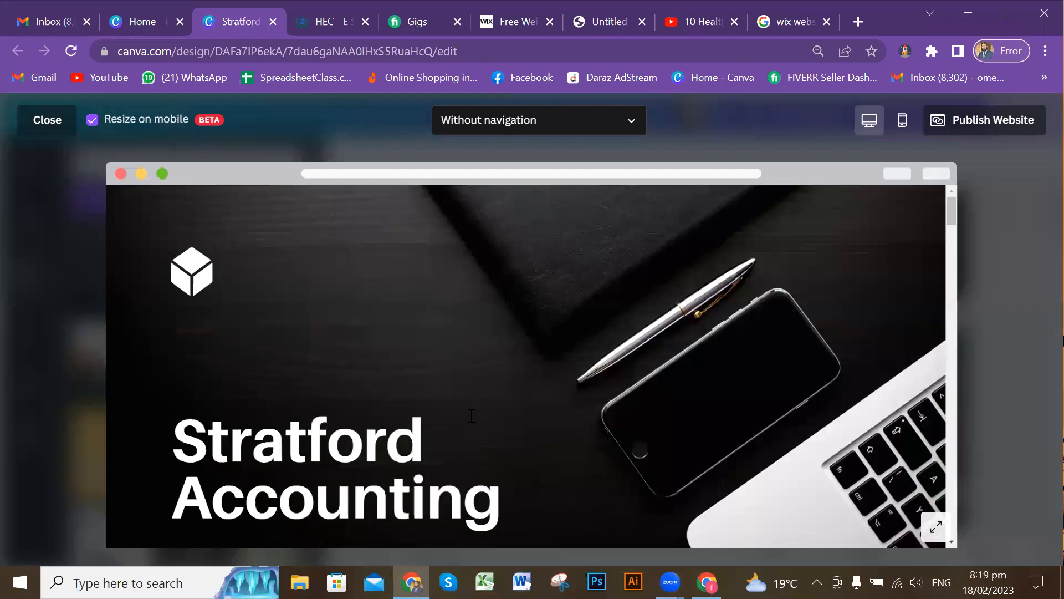
# Close the website preview and return to the title page in the design editor.
pyautogui.click(47, 125)
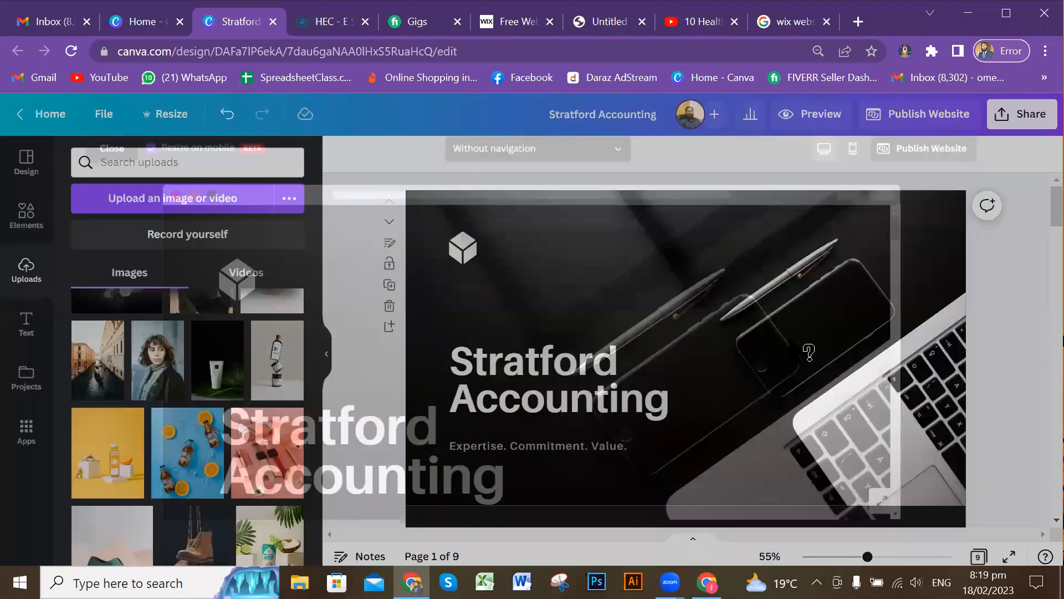
pyautogui.scroll(-5, 803, 350)
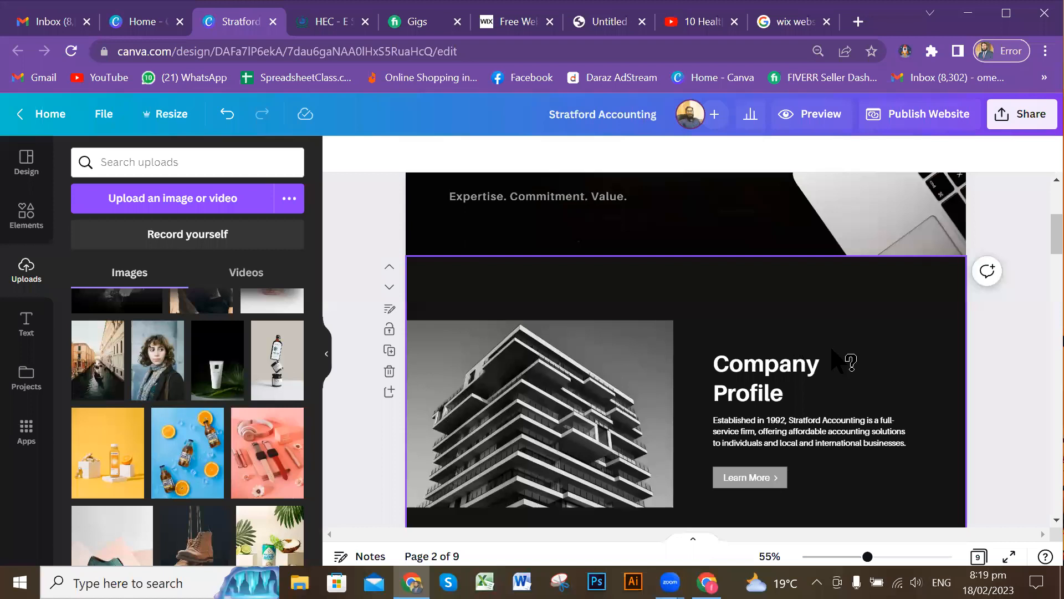
pyautogui.scroll(5, 856, 368)
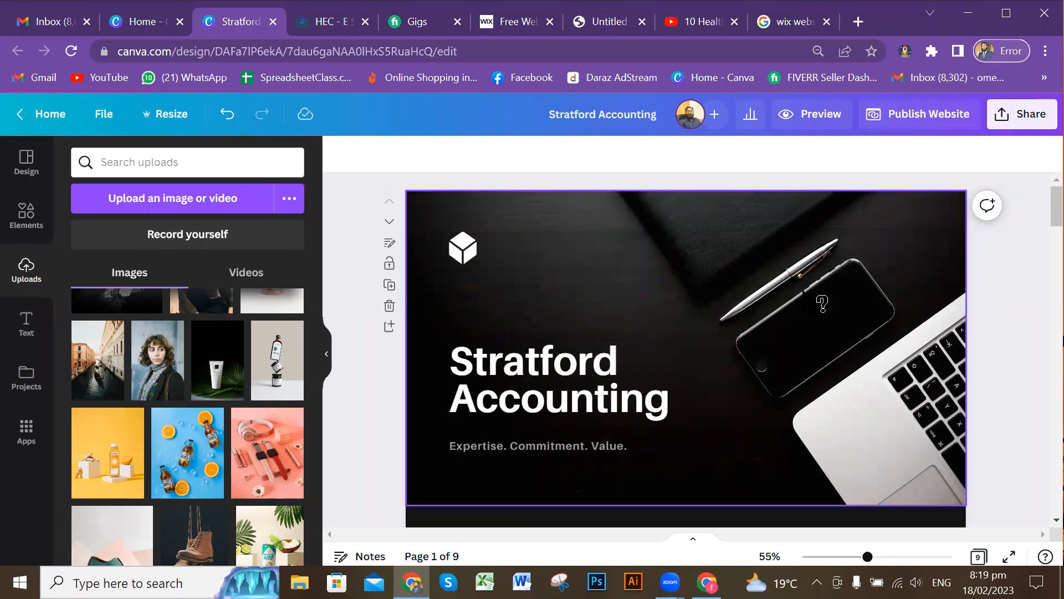
pyautogui.scroll(-5, 822, 303)
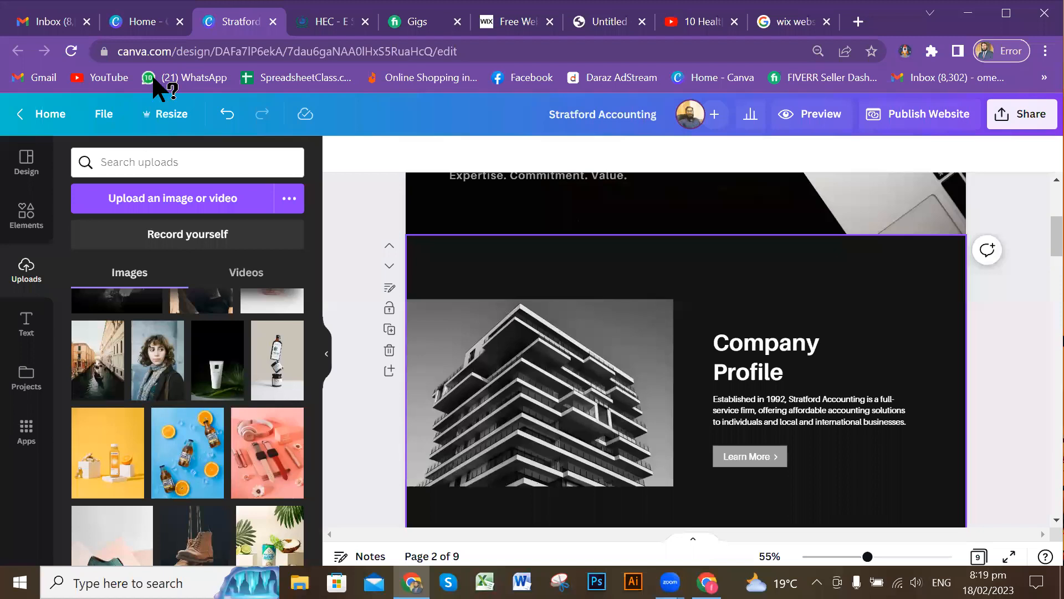
pyautogui.scroll(4, 859, 359)
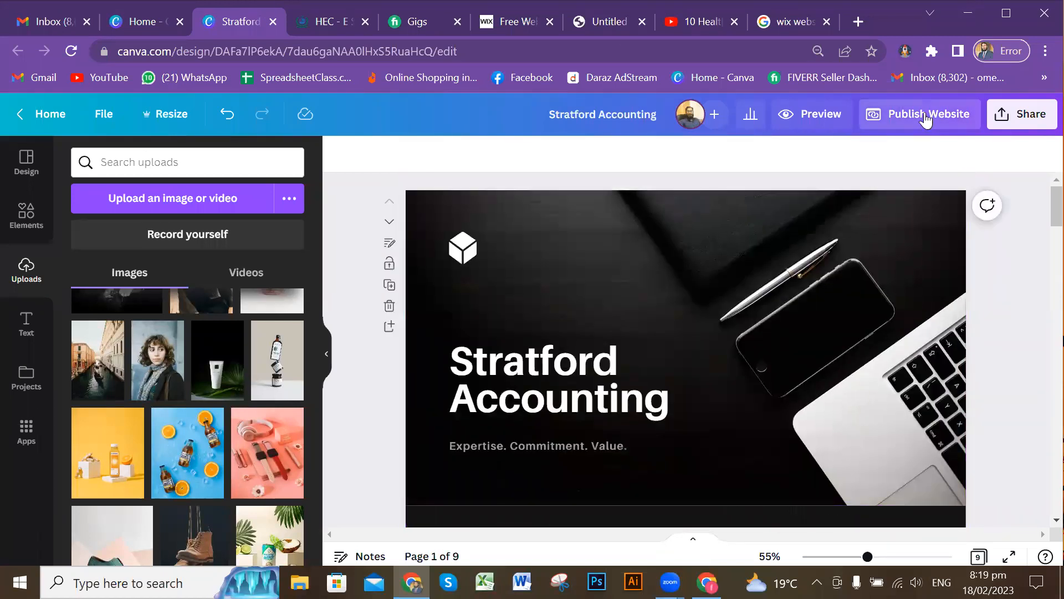
# Start publishing the website to a free Canva domain and proceed to the subdomain choice.
pyautogui.click(926, 114)
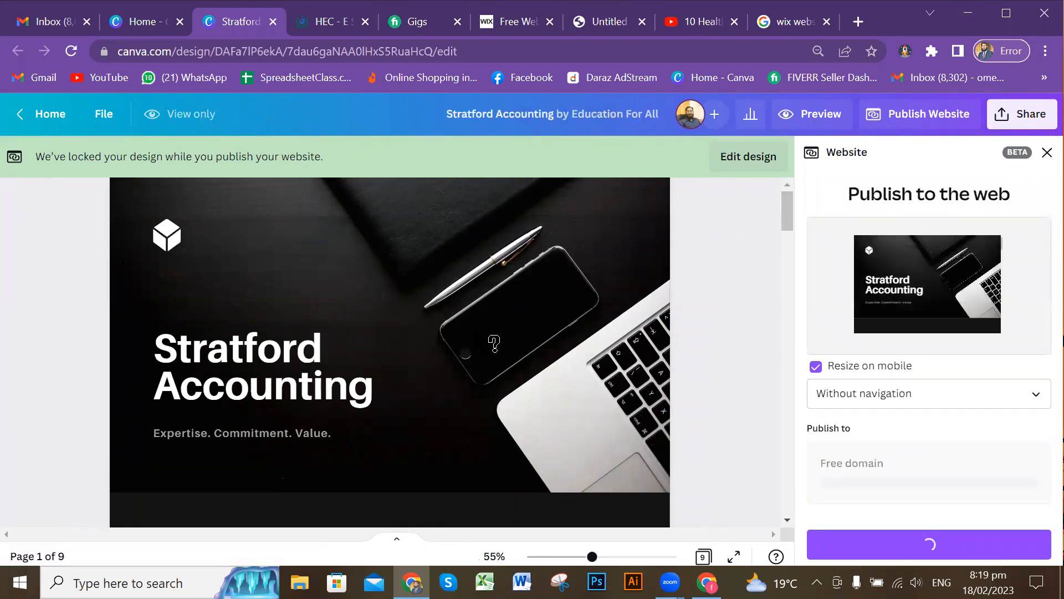
pyautogui.scroll(-4, 478, 331)
pyautogui.scroll(-3, 476, 329)
pyautogui.scroll(6, 476, 329)
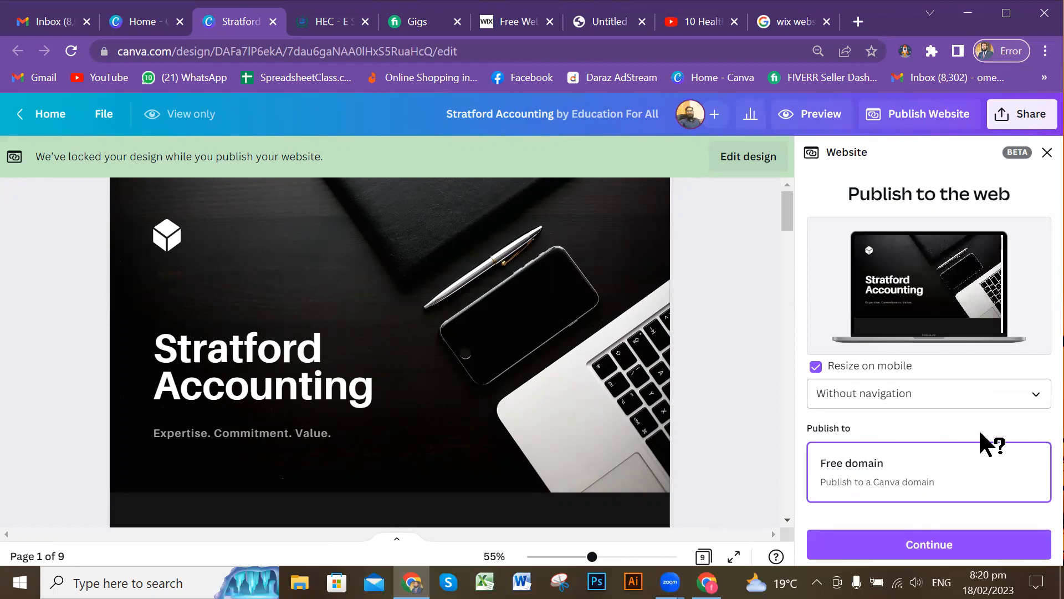
pyautogui.click(985, 548)
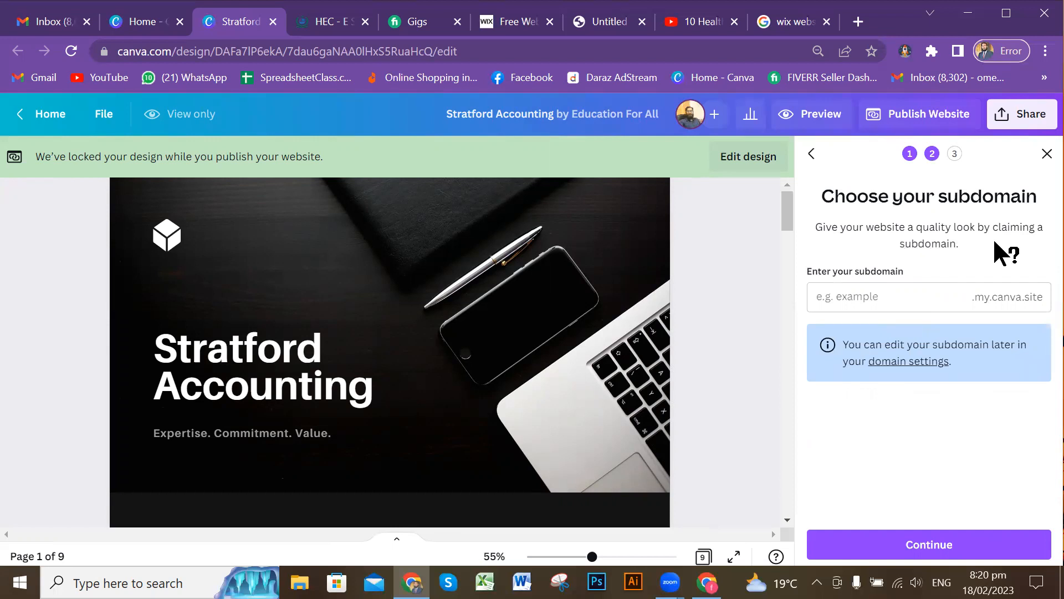
# Try to claim the subdomain "accounting" for the website.
pyautogui.click(925, 297)
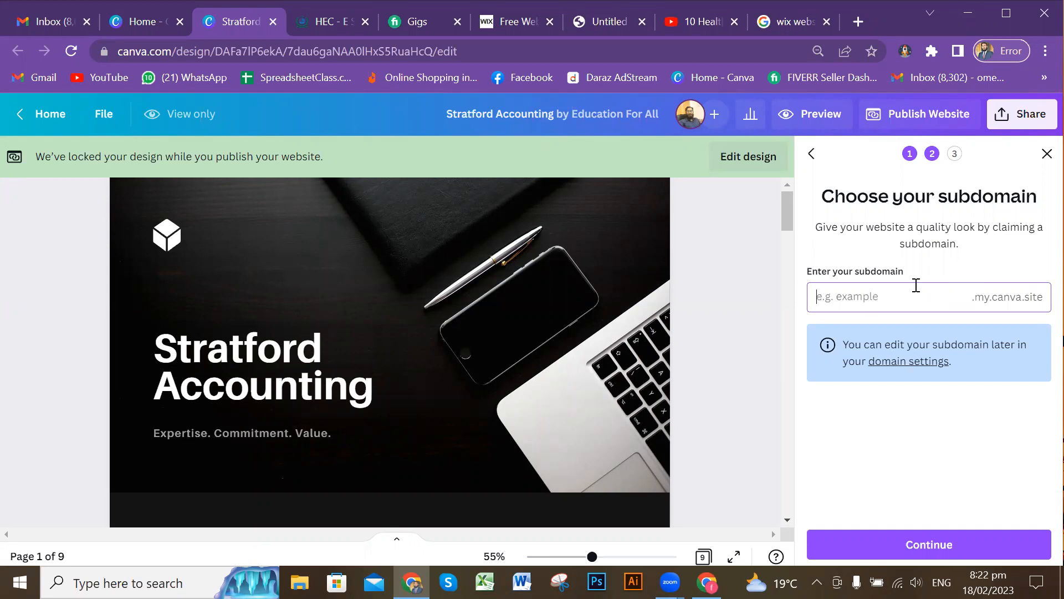
pyautogui.write('a')
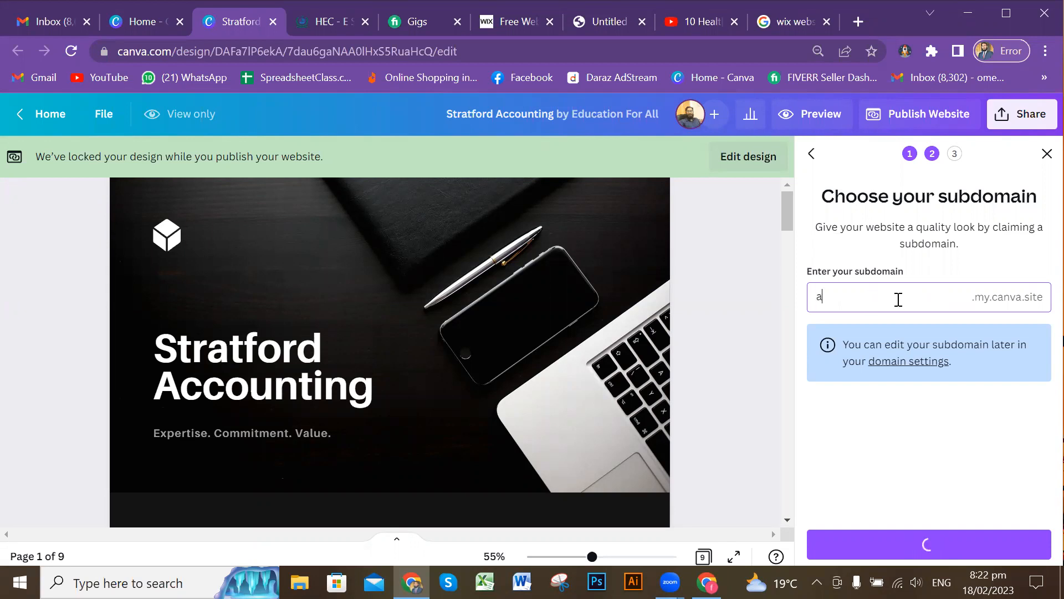
pyautogui.write('ccounting')
pyautogui.moveTo(873, 298); pyautogui.dragTo(846, 297)
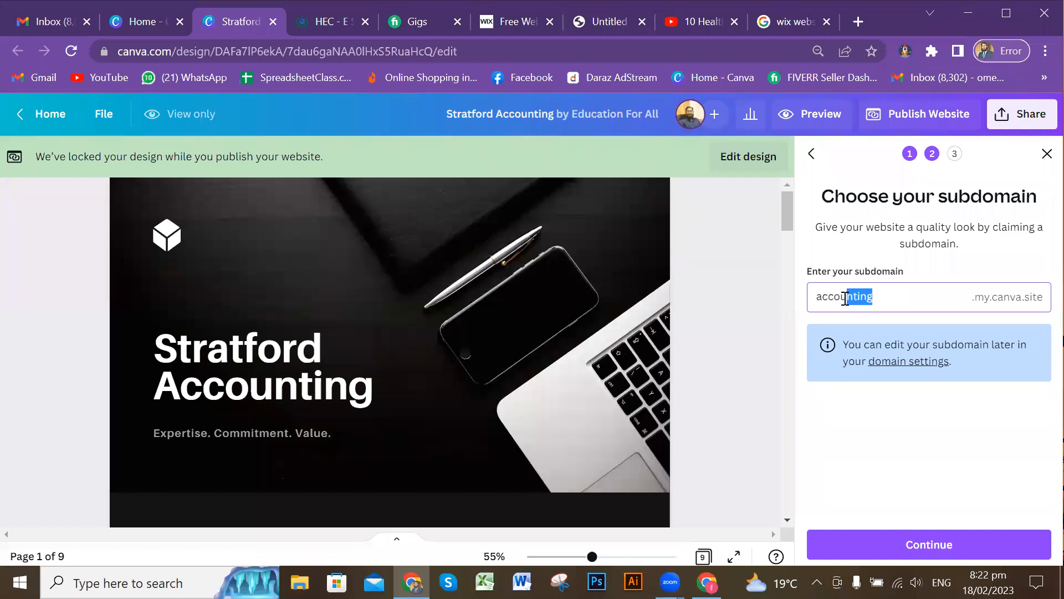
pyautogui.click(873, 298)
pyautogui.click(953, 548)
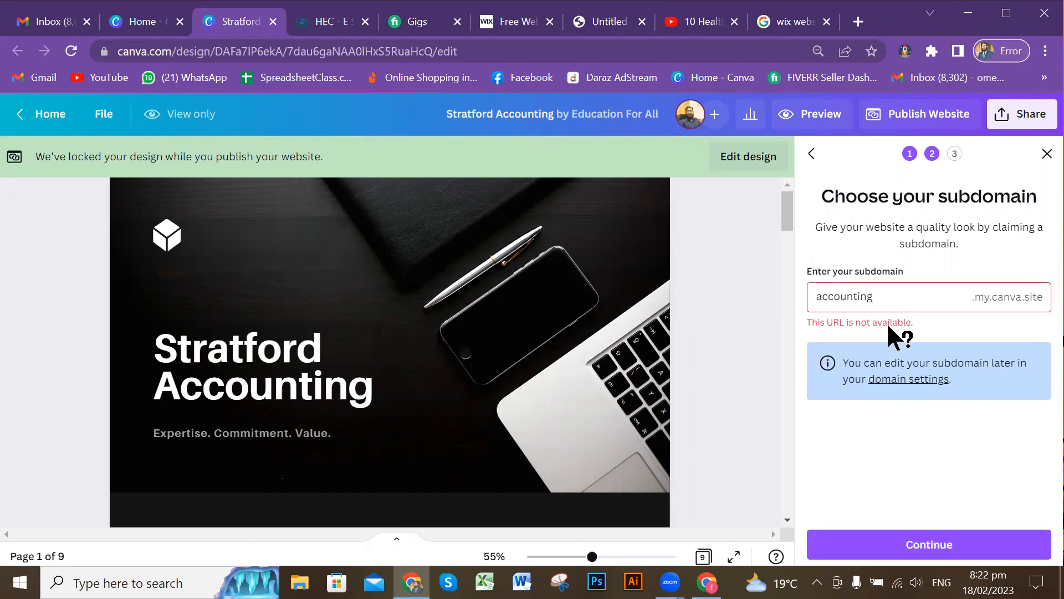
# Extend the subdomain to "accounting777" and proceed to the settings review.
pyautogui.click(885, 295)
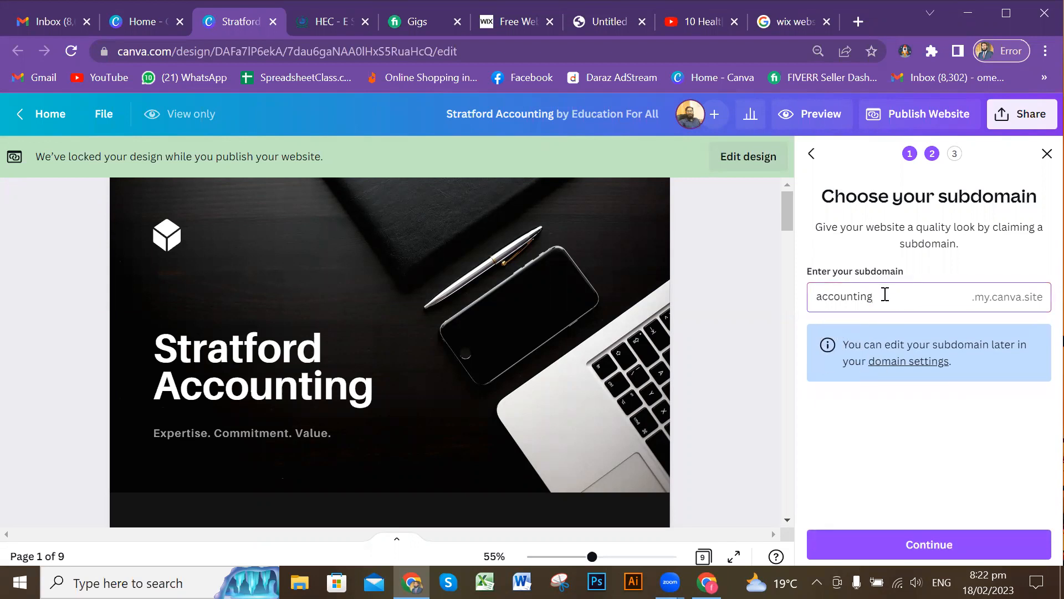
pyautogui.write('777')
pyautogui.click(950, 545)
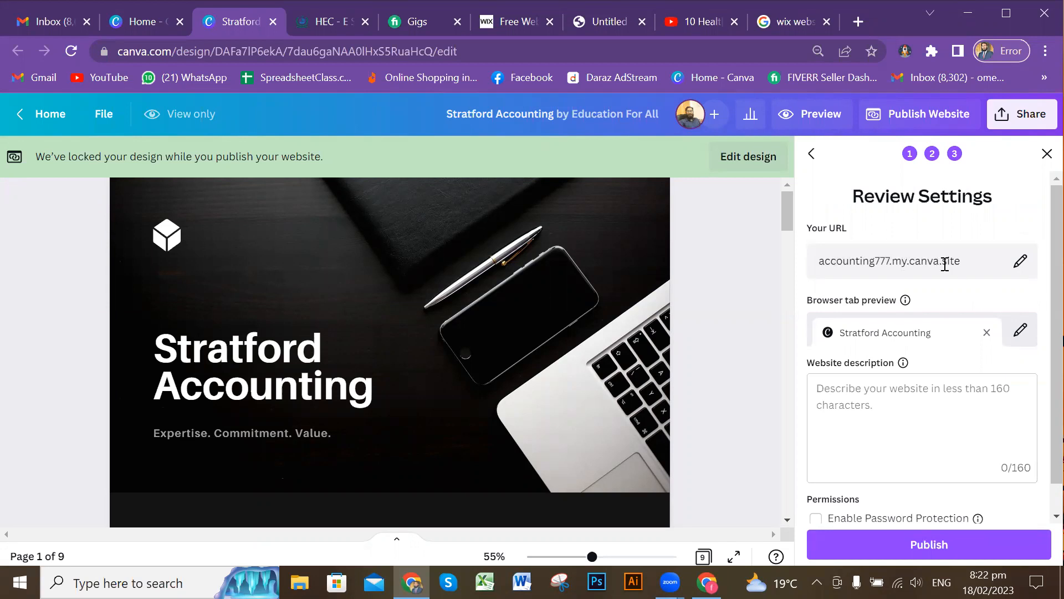
# Publish the website with the description left blank, and copy the live site's link.
pyautogui.scroll(-1, 968, 259)
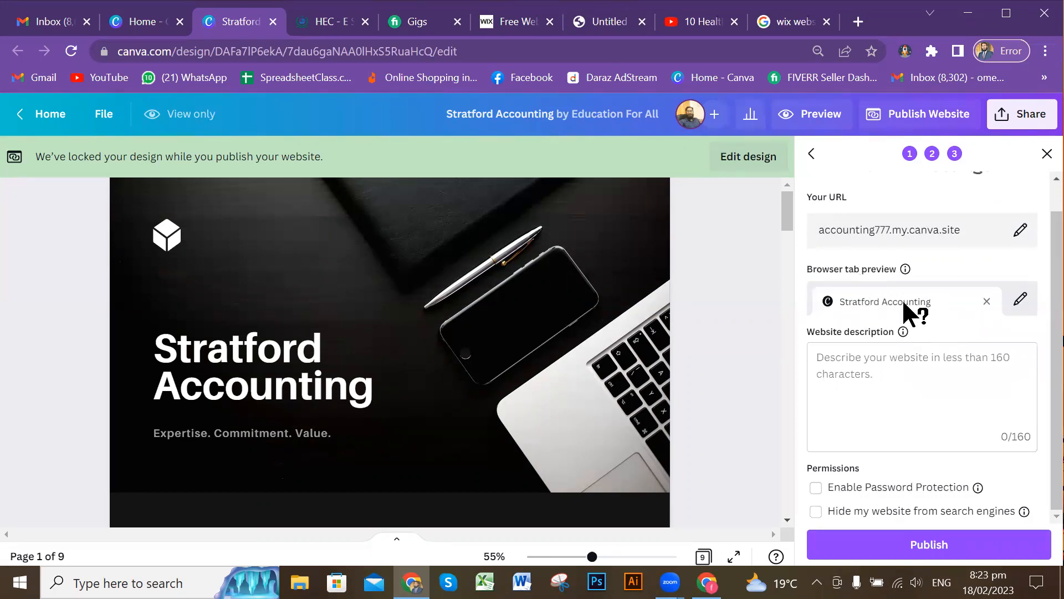
pyautogui.click(904, 359)
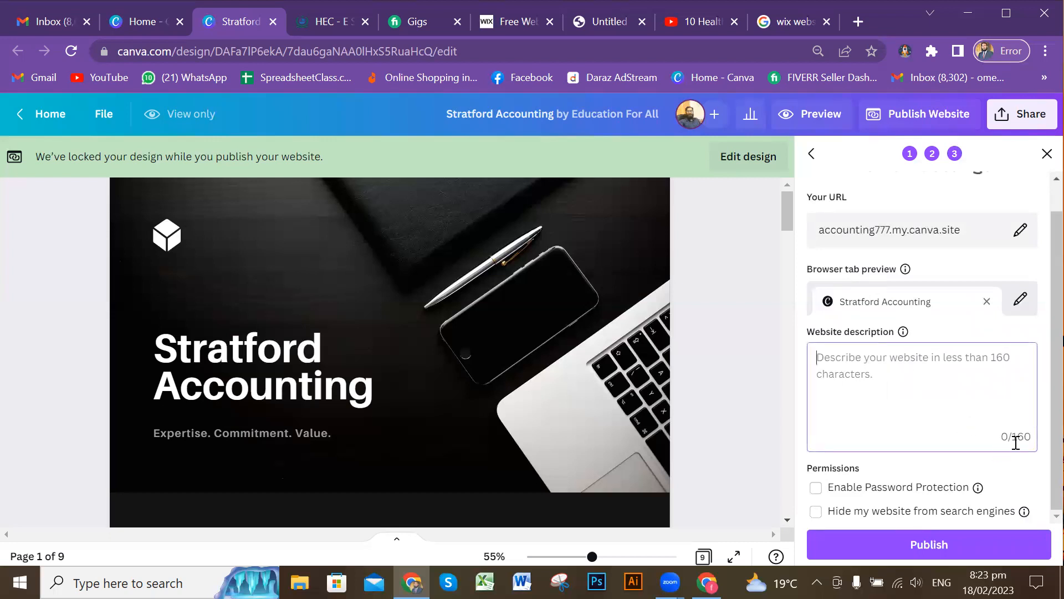
pyautogui.click(876, 544)
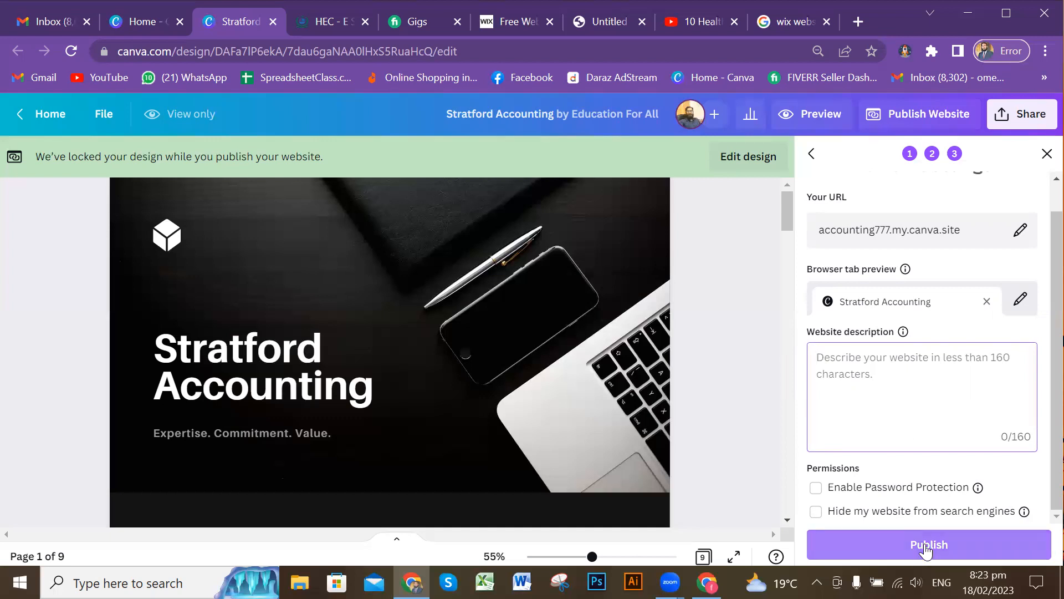
pyautogui.click(855, 538)
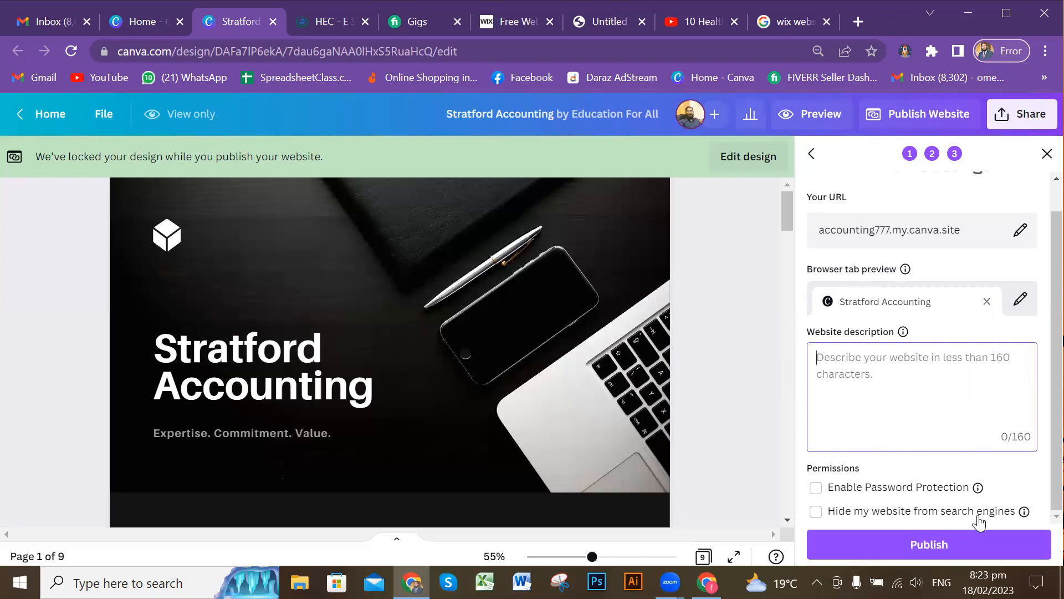
pyautogui.click(915, 549)
pyautogui.click(968, 546)
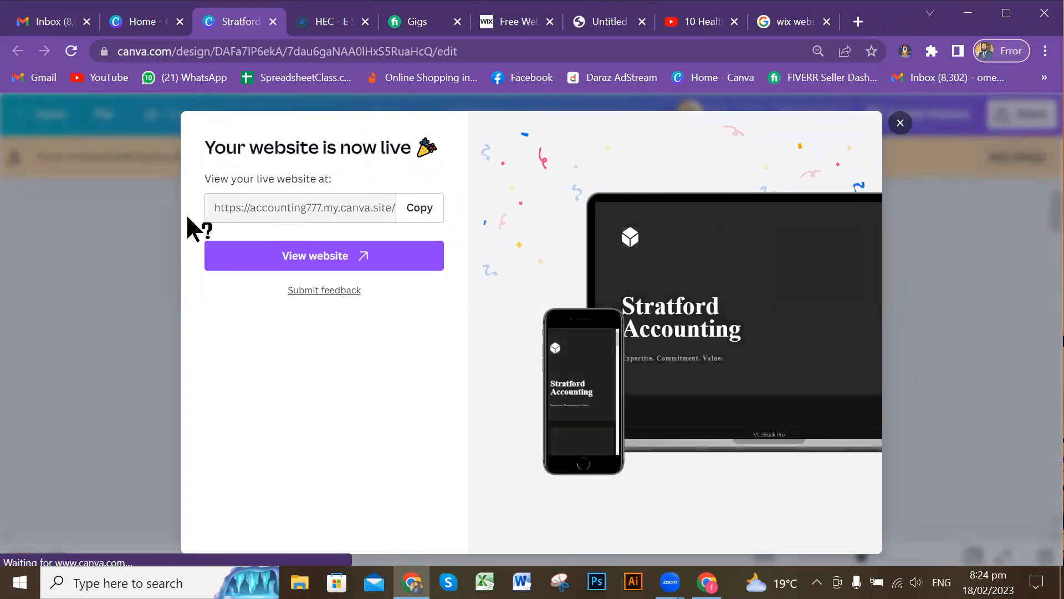
pyautogui.click(431, 217)
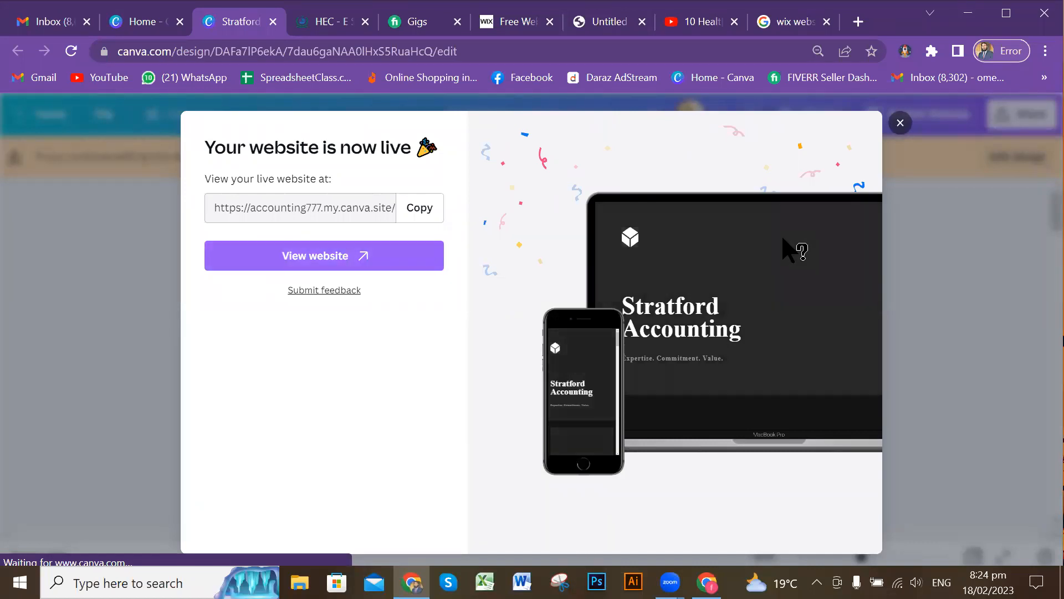
# Open the live website and examine its sections from the title down to the headphones photo contact page.
pyautogui.click(334, 259)
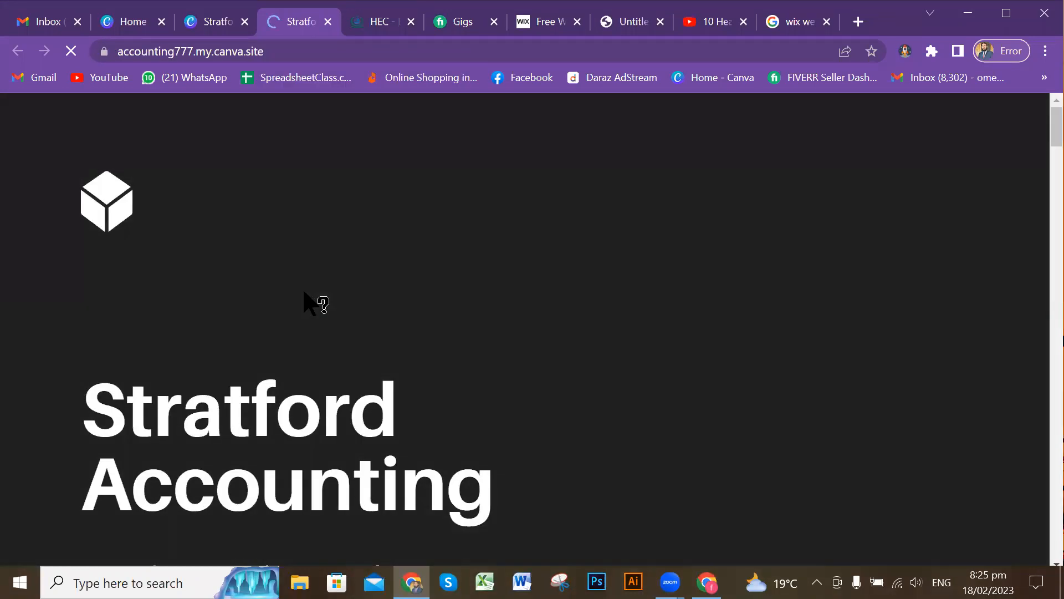
pyautogui.scroll(-10, 305, 294)
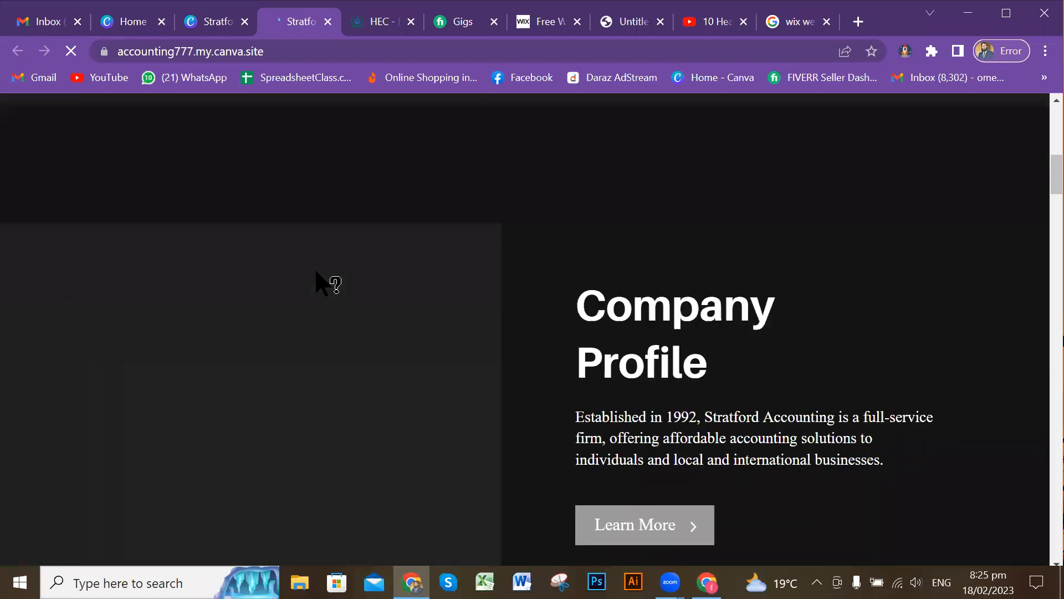
pyautogui.scroll(-10, 317, 273)
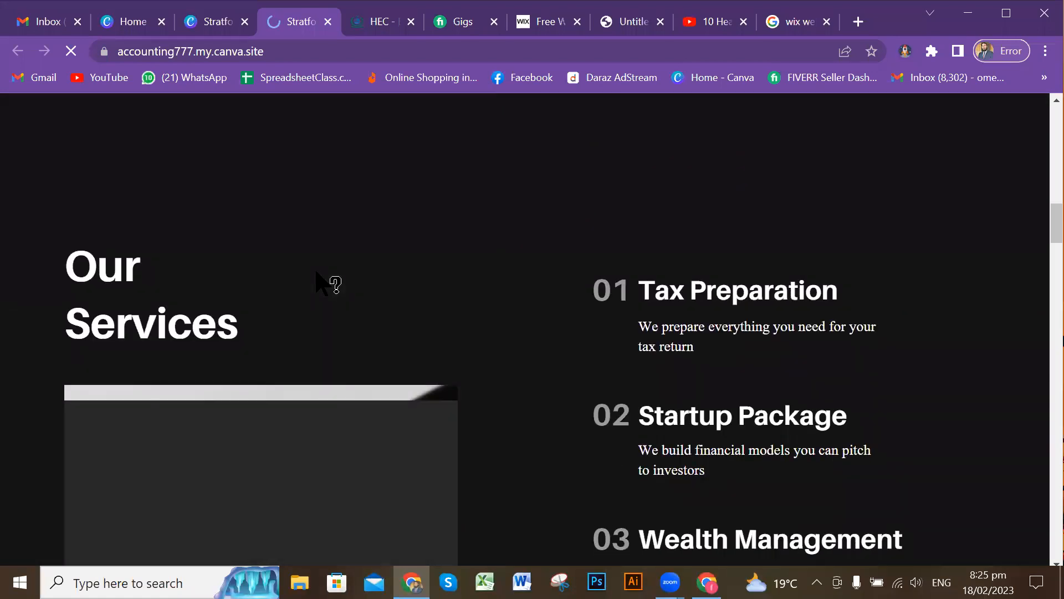
pyautogui.scroll(-5, 316, 273)
pyautogui.scroll(-5, 317, 273)
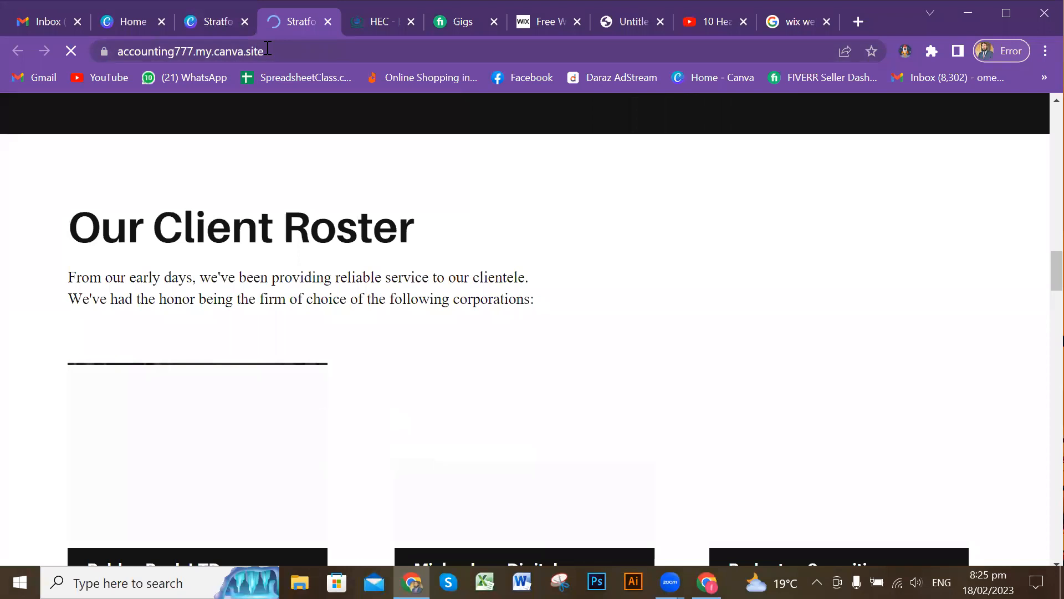
pyautogui.scroll(-4, 682, 271)
pyautogui.scroll(-4, 784, 261)
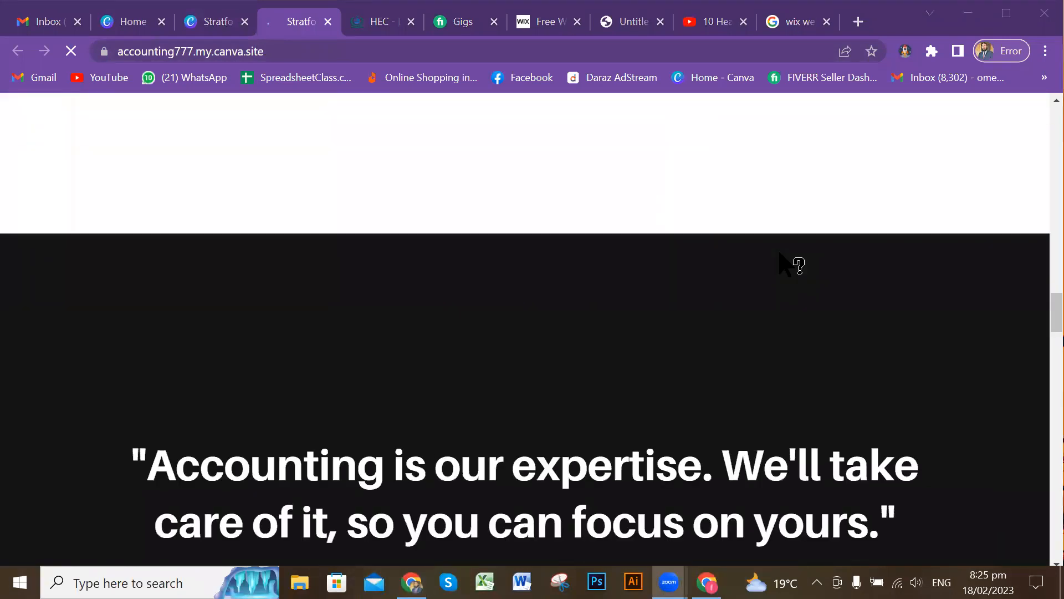
pyautogui.scroll(-15, 784, 261)
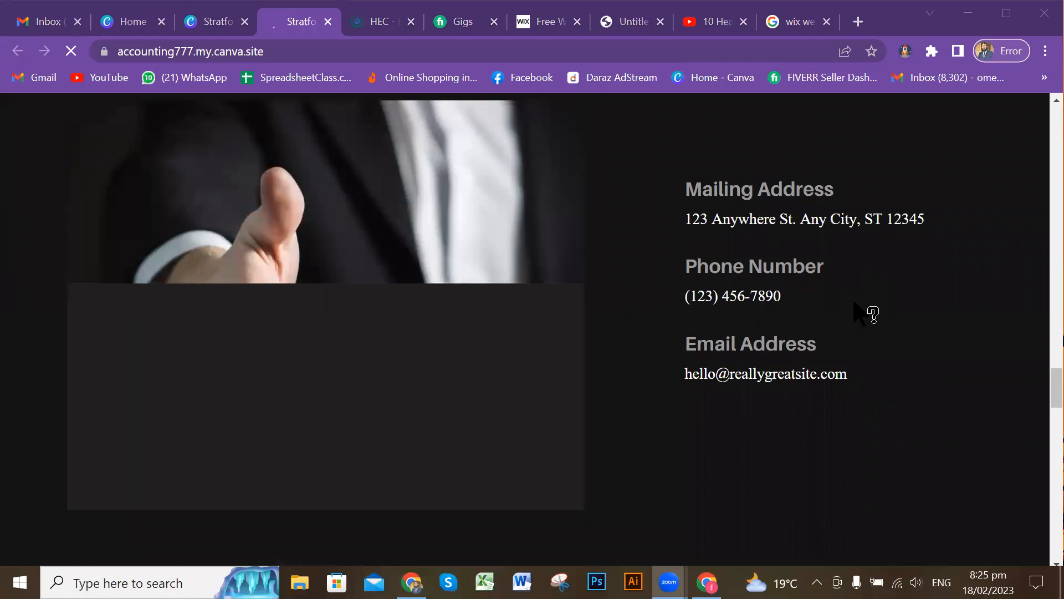
pyautogui.scroll(-10, 857, 313)
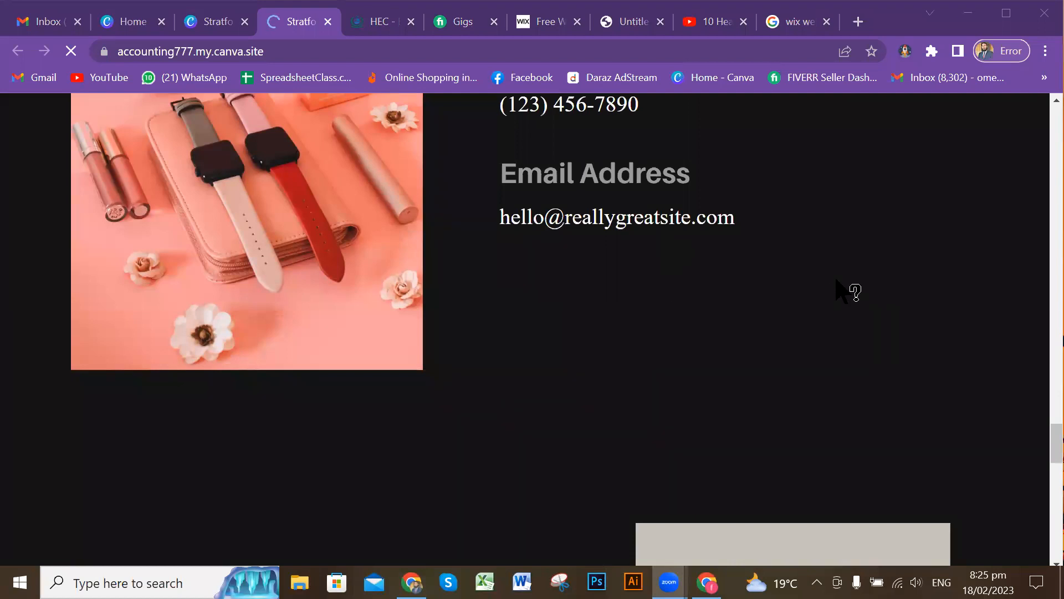
pyautogui.scroll(-2, 873, 268)
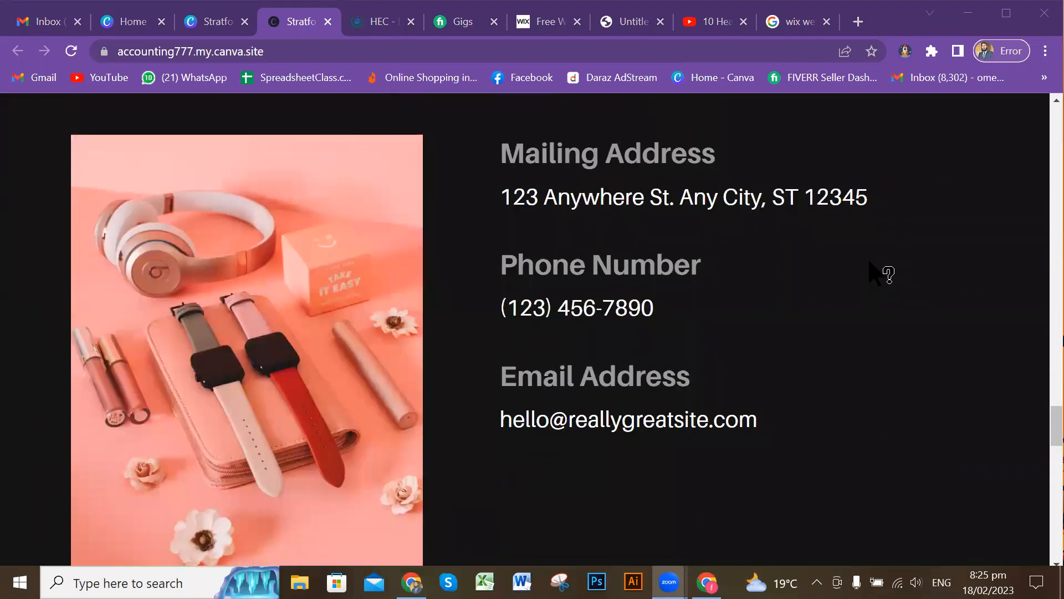
pyautogui.scroll(-1, 874, 266)
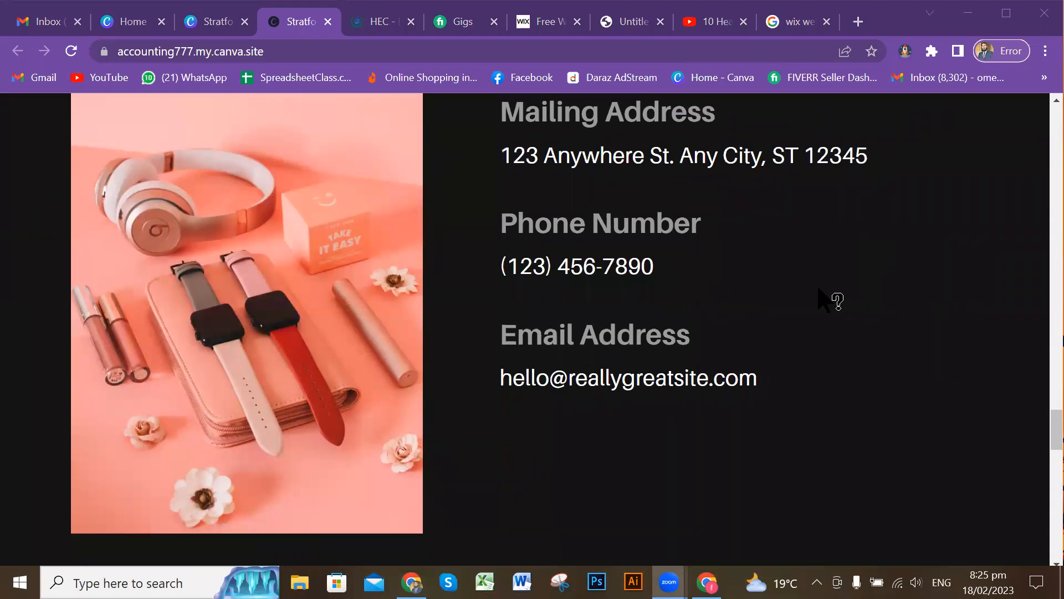
# Return to the published Canva design, unlock it for editing and close the feedback form.
pyautogui.click(212, 23)
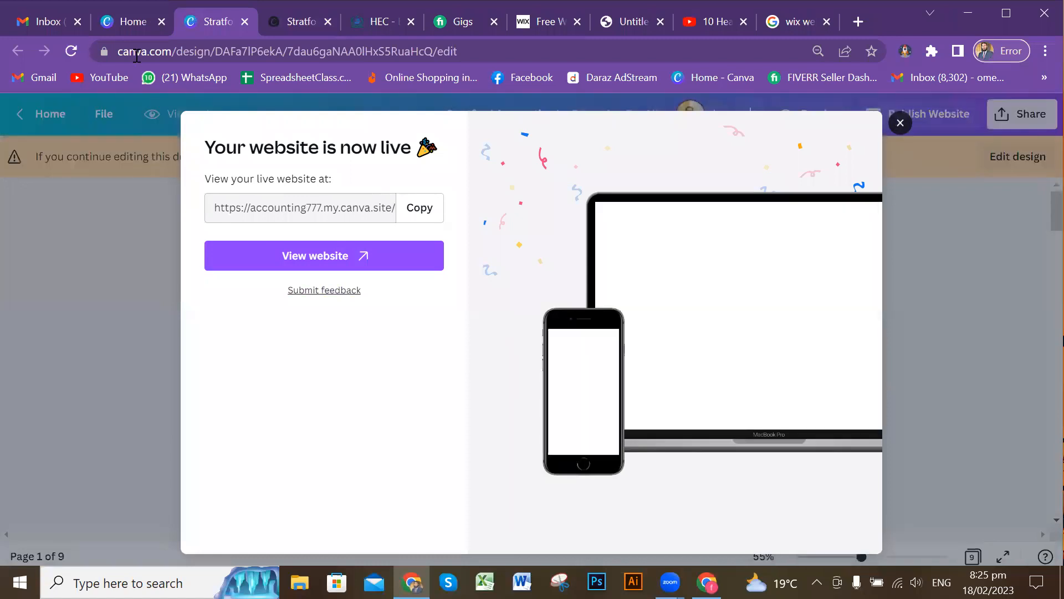
pyautogui.click(901, 125)
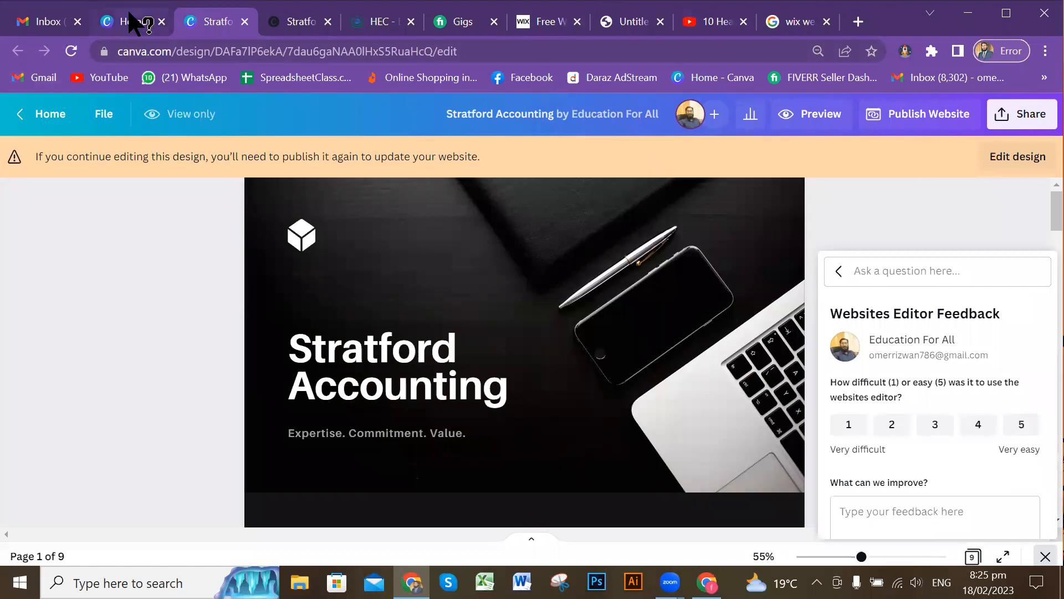
pyautogui.click(1016, 151)
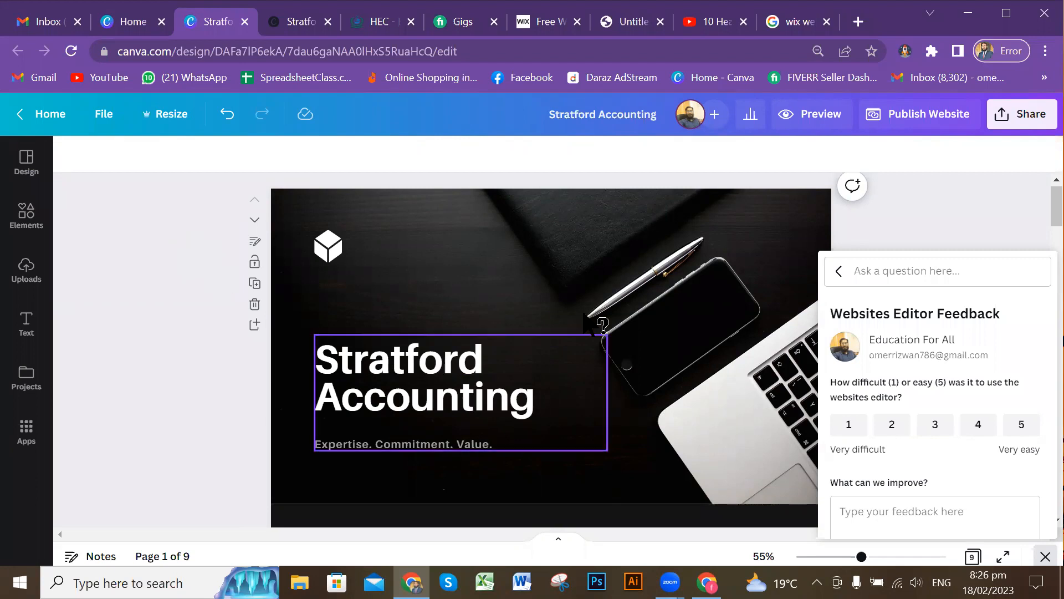
pyautogui.click(1045, 556)
pyautogui.scroll(-3, 694, 338)
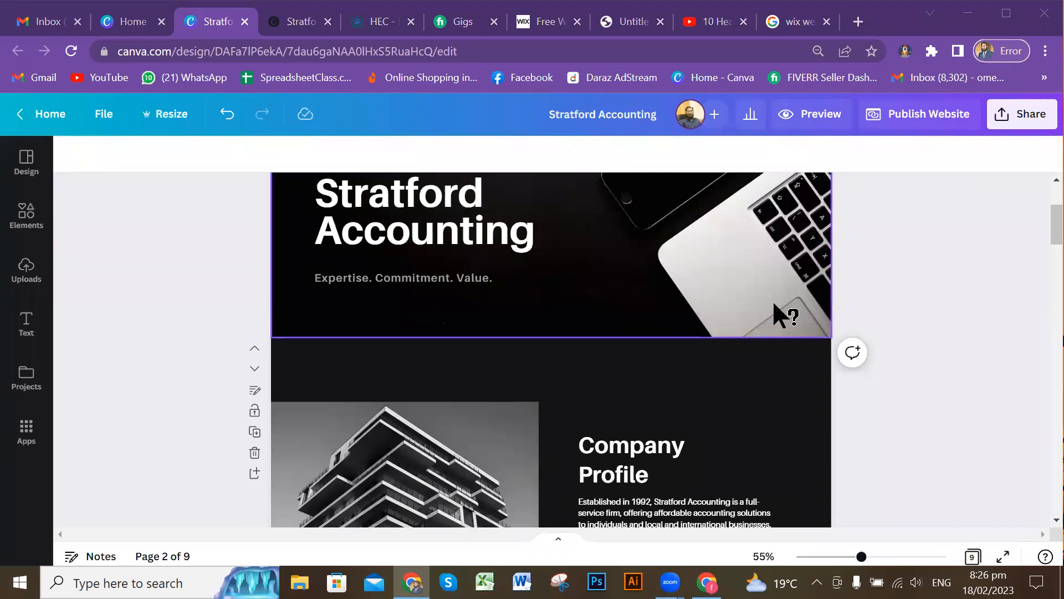
pyautogui.scroll(-6, 618, 332)
pyautogui.scroll(-6, 632, 311)
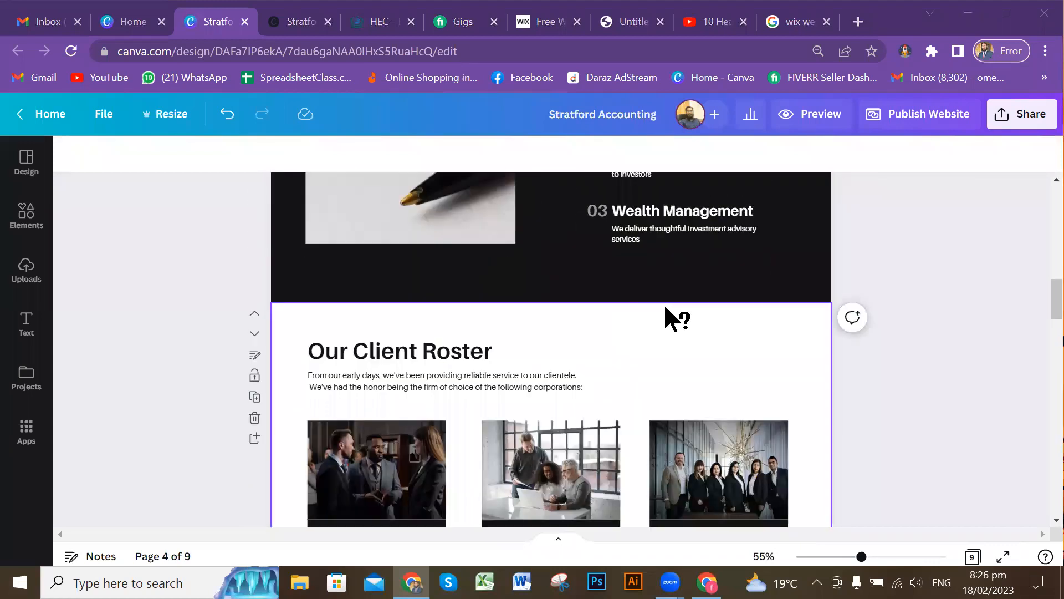
pyautogui.scroll(-4, 610, 343)
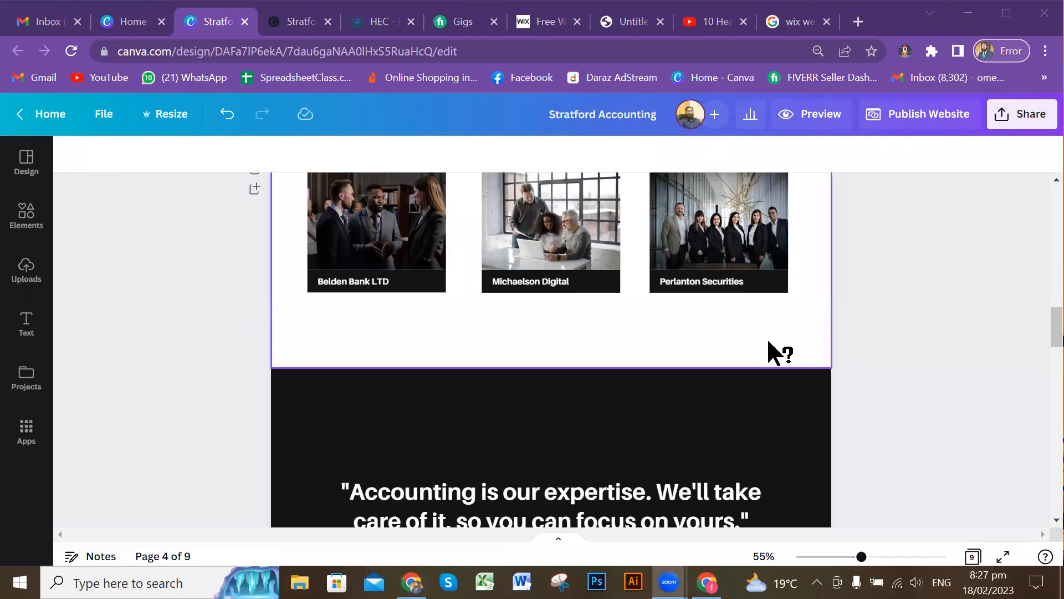
pyautogui.click(132, 23)
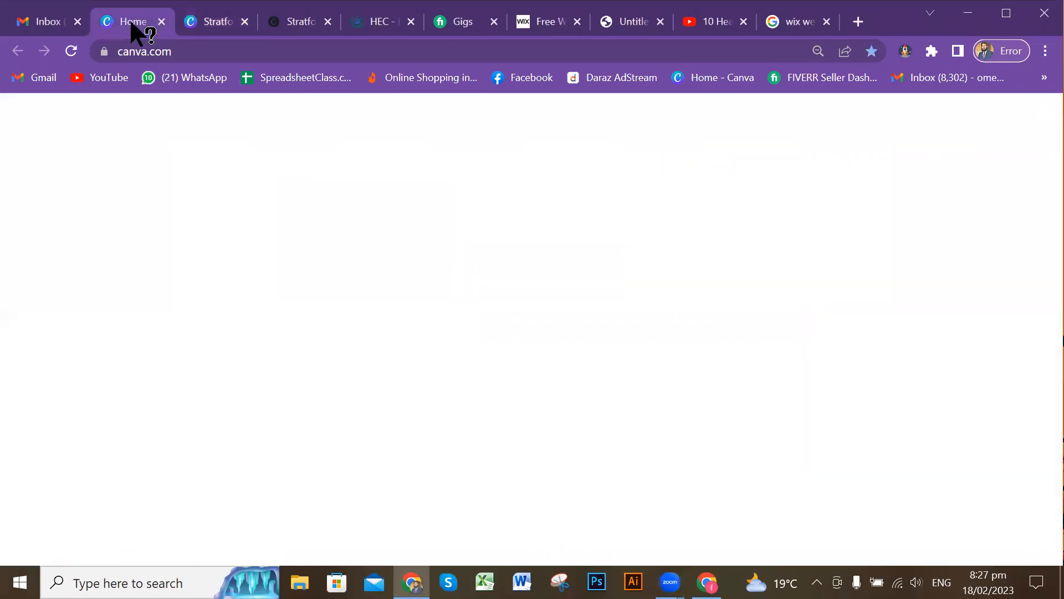
pyautogui.click(200, 24)
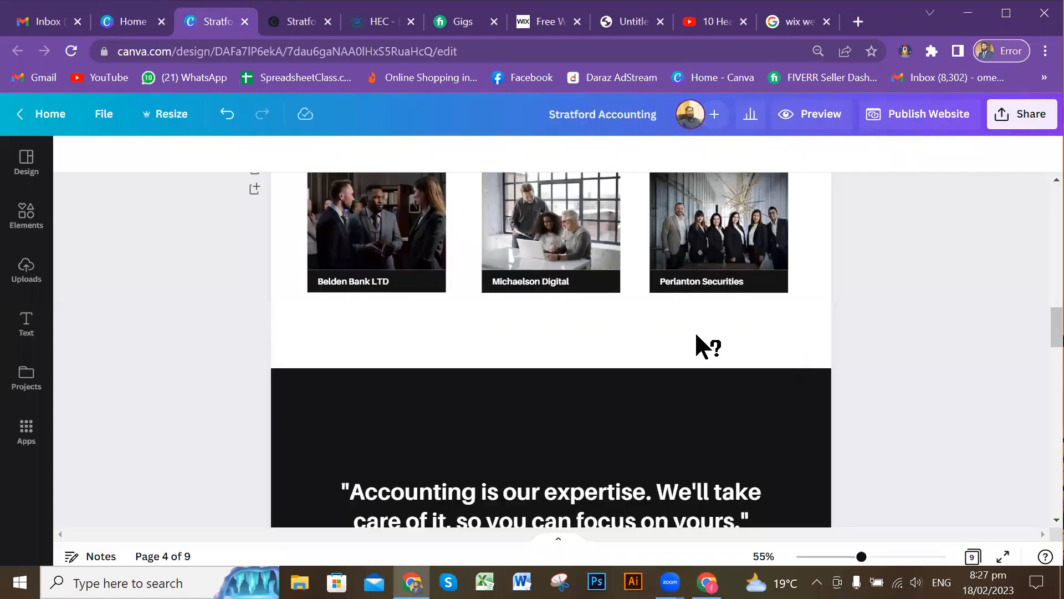
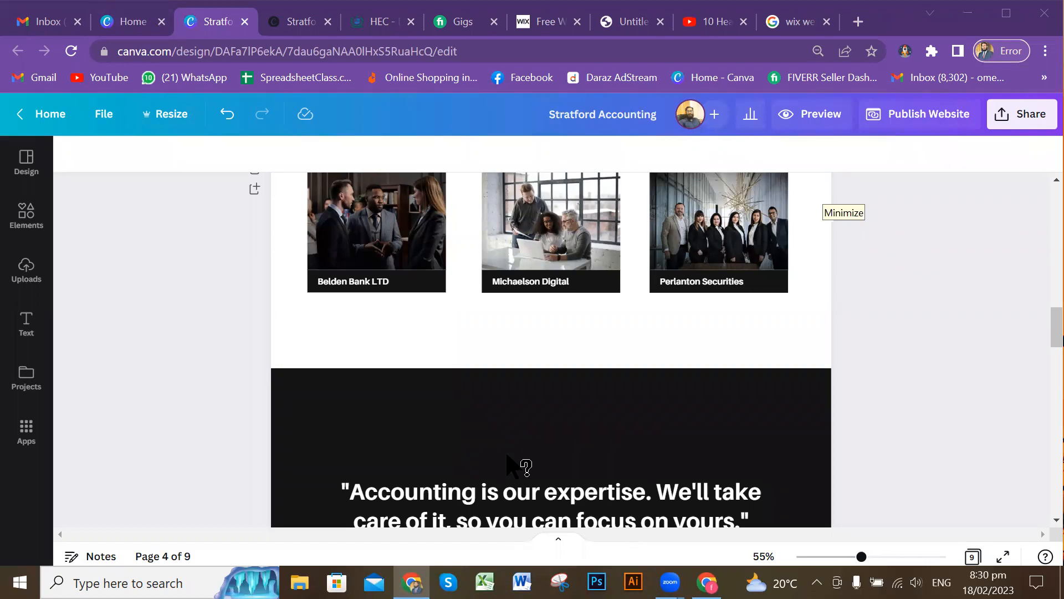
# Review the website design's pages from the title page through company profile, services, client roster and quote to the contact pages.
pyautogui.scroll(3, 838, 295)
pyautogui.scroll(15, 787, 367)
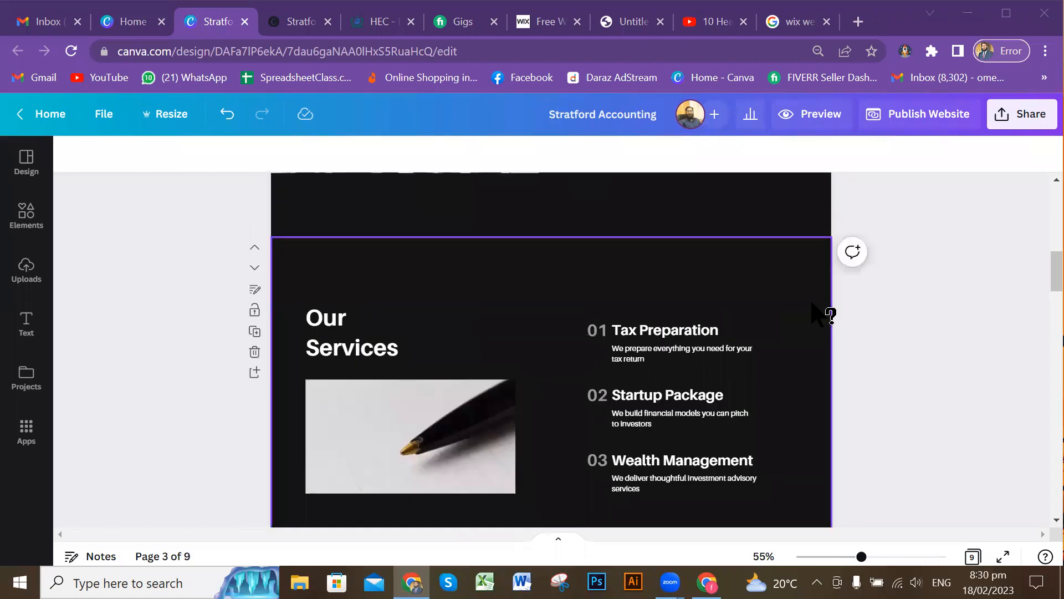
pyautogui.scroll(1, 826, 308)
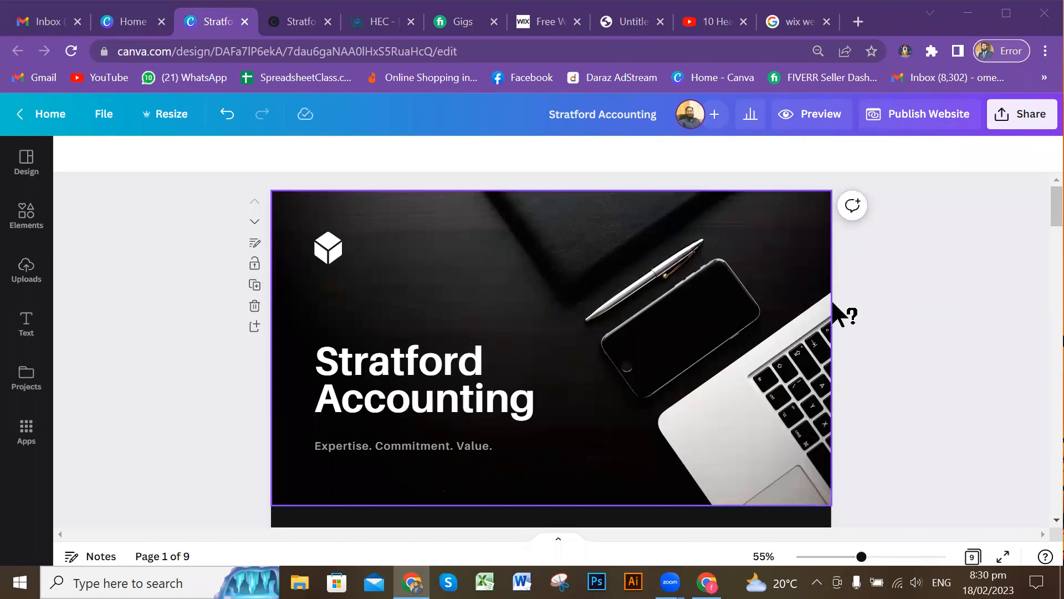
pyautogui.scroll(-5, 898, 306)
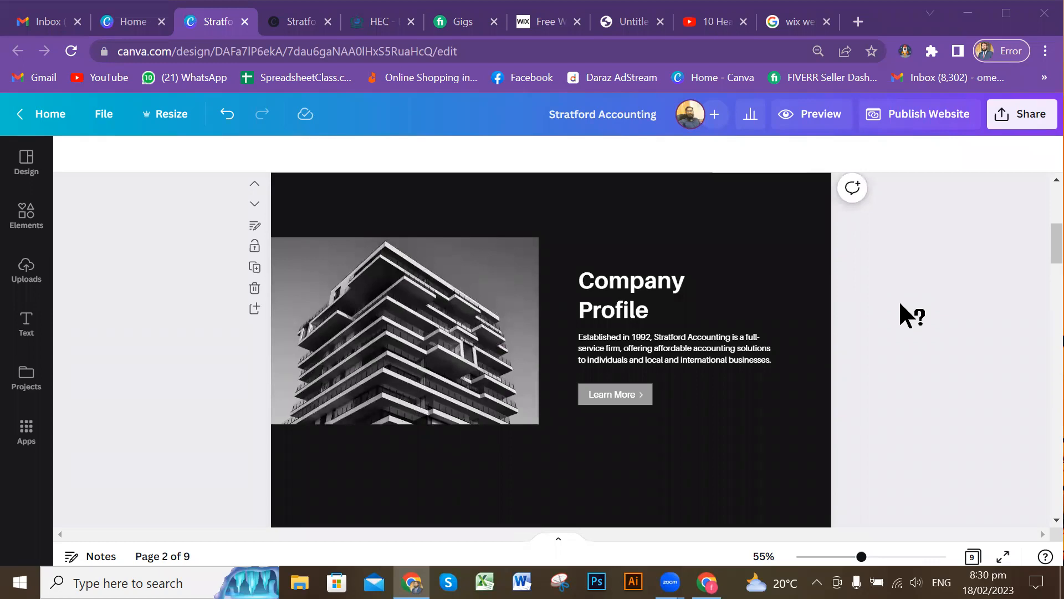
pyautogui.scroll(-2, 903, 294)
pyautogui.scroll(-8, 903, 288)
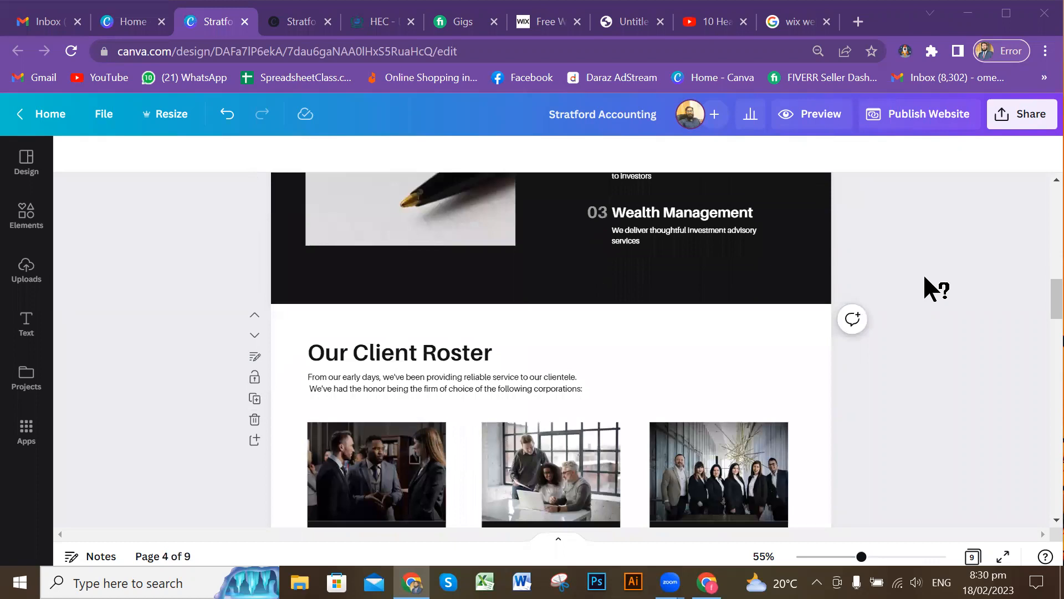
pyautogui.scroll(-6, 925, 277)
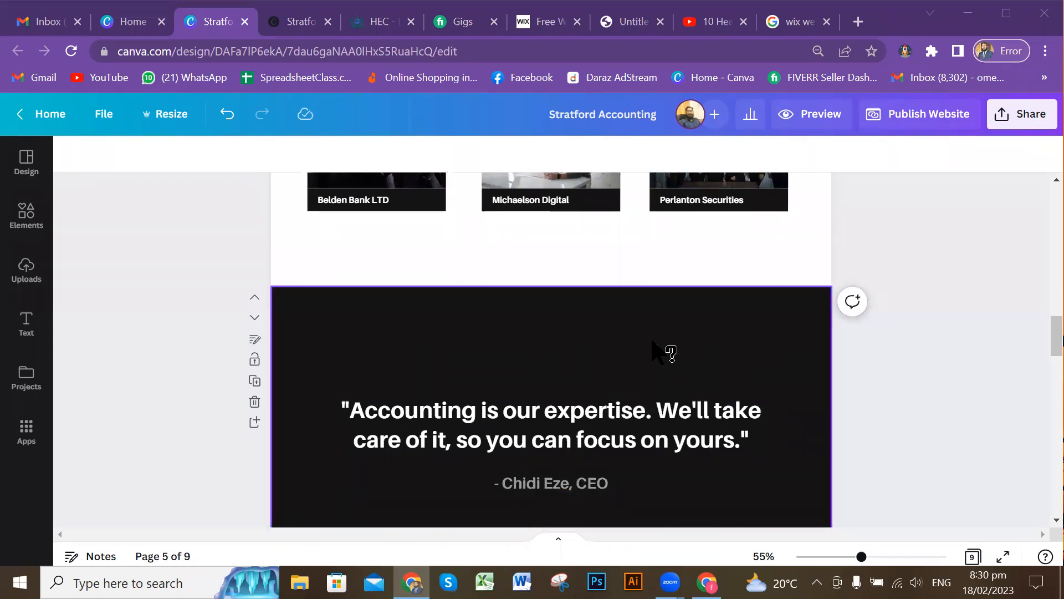
pyautogui.scroll(-5, 527, 361)
pyautogui.scroll(-12, 518, 347)
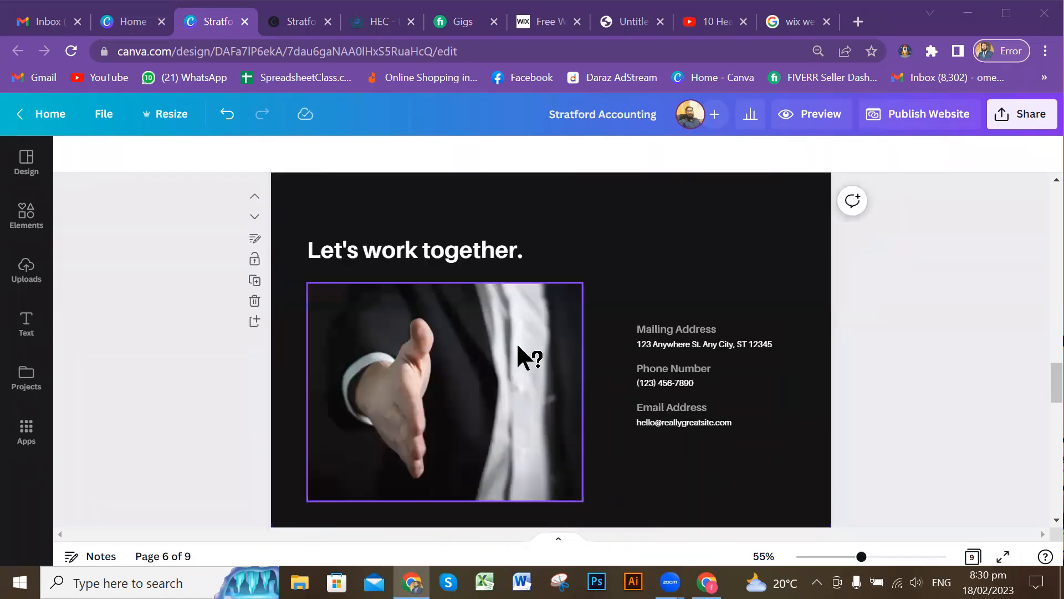
pyautogui.scroll(4, 518, 345)
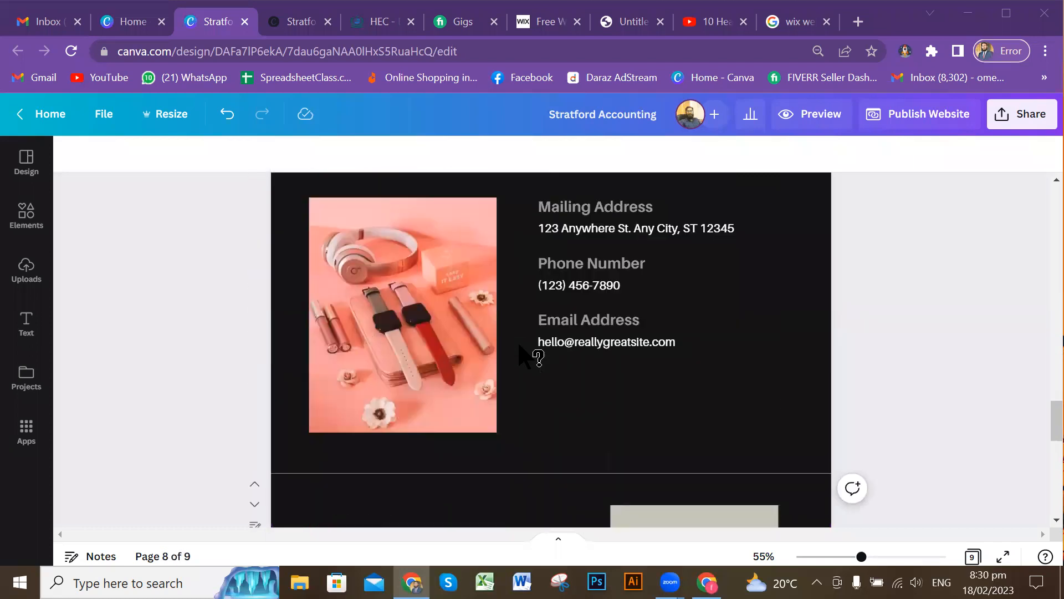
pyautogui.scroll(-4, 519, 346)
pyautogui.scroll(8, 519, 345)
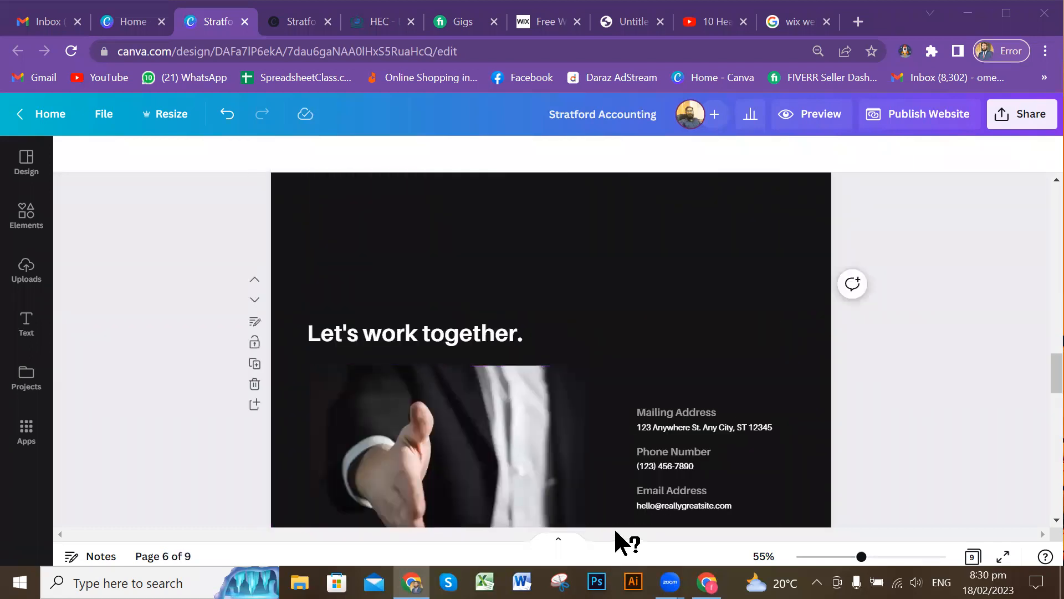